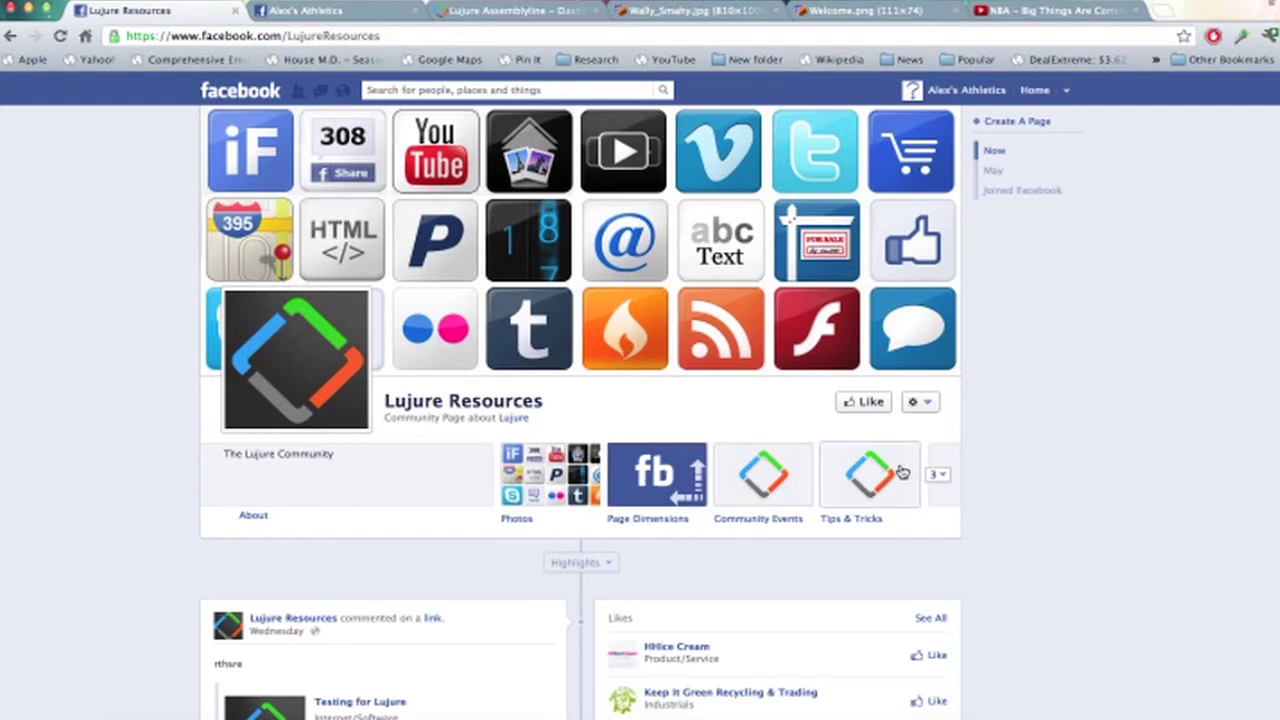
Expand the Lujure Resources page's second row of app tiles, then switch to the Lujure dashboard
{"action": "left_click", "coordinate": [937, 476]}
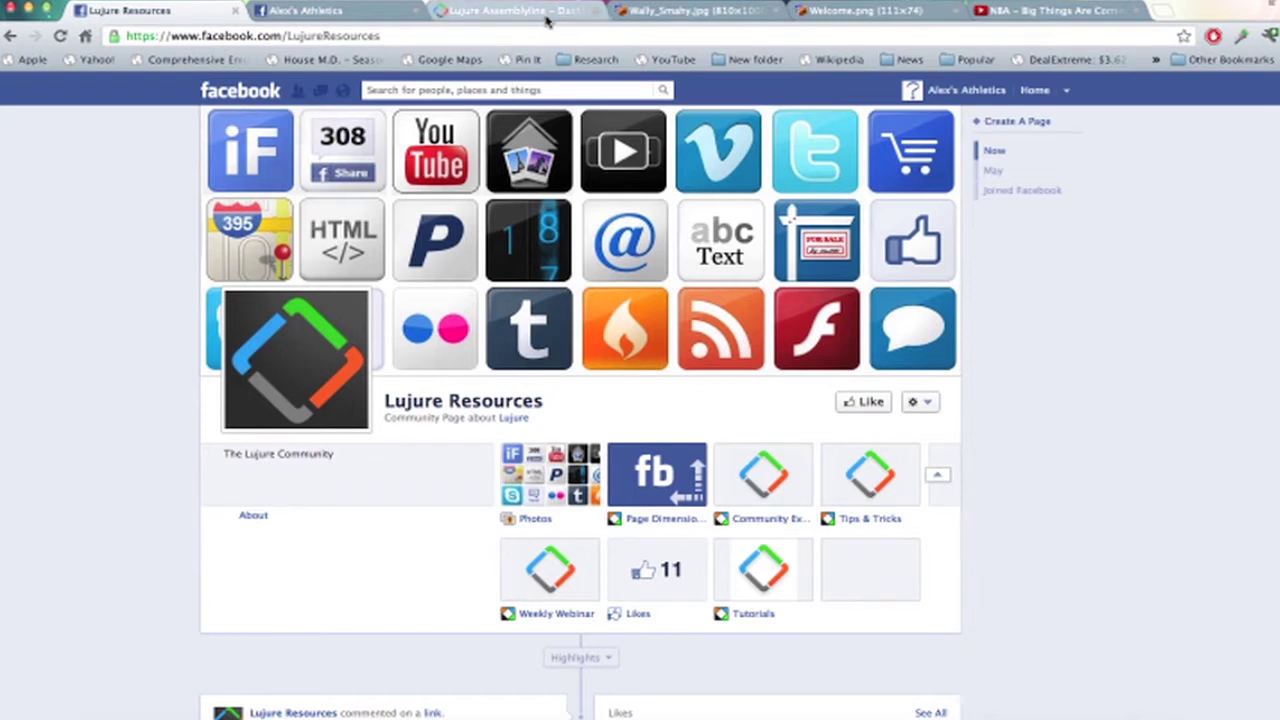
{"action": "left_click", "coordinate": [546, 14]}
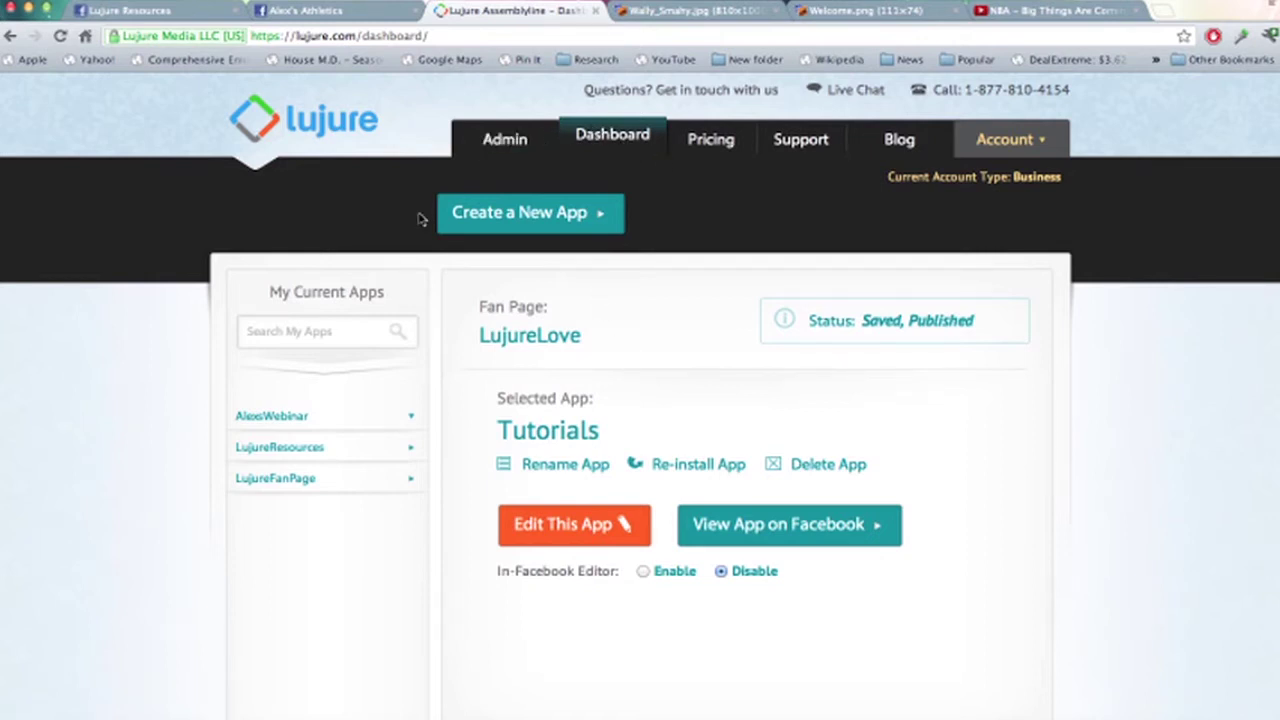
Start a new Quick Publish app with Alex's Athletics selected as its fan page
{"action": "left_click", "coordinate": [543, 221]}
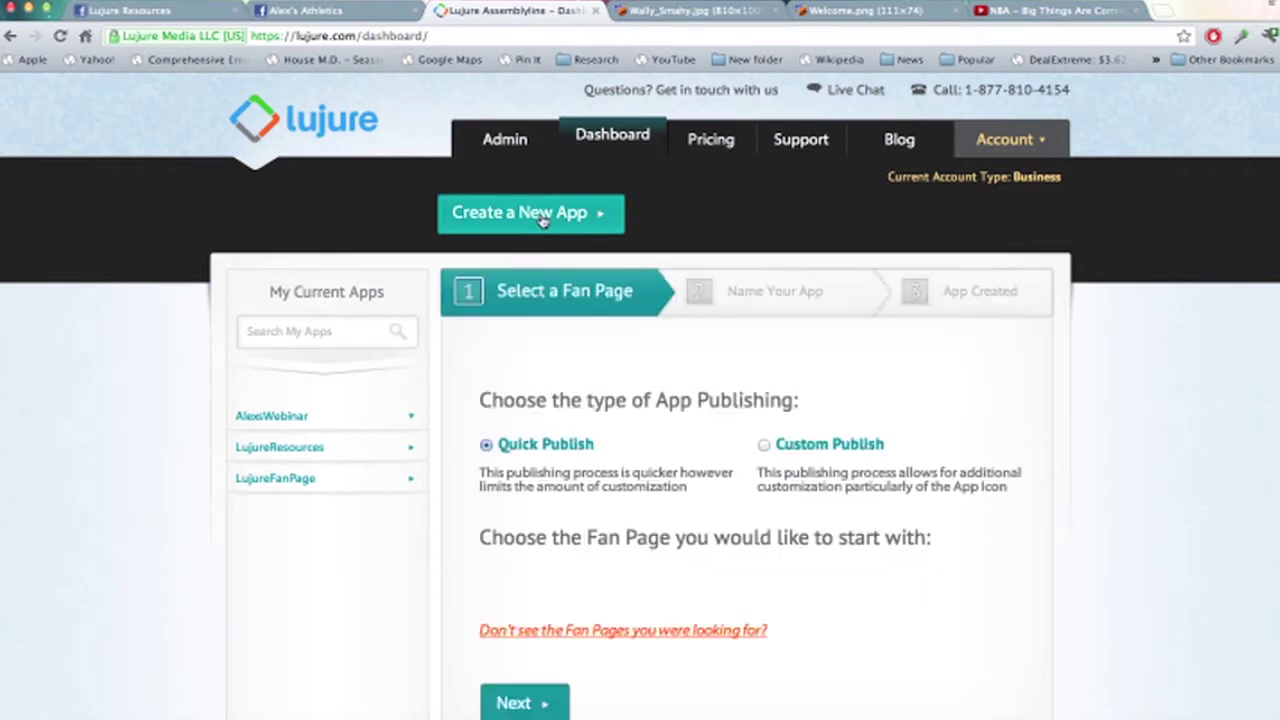
{"action": "scroll", "coordinate": [707, 575], "scroll_direction": "down", "scroll_amount": 1}
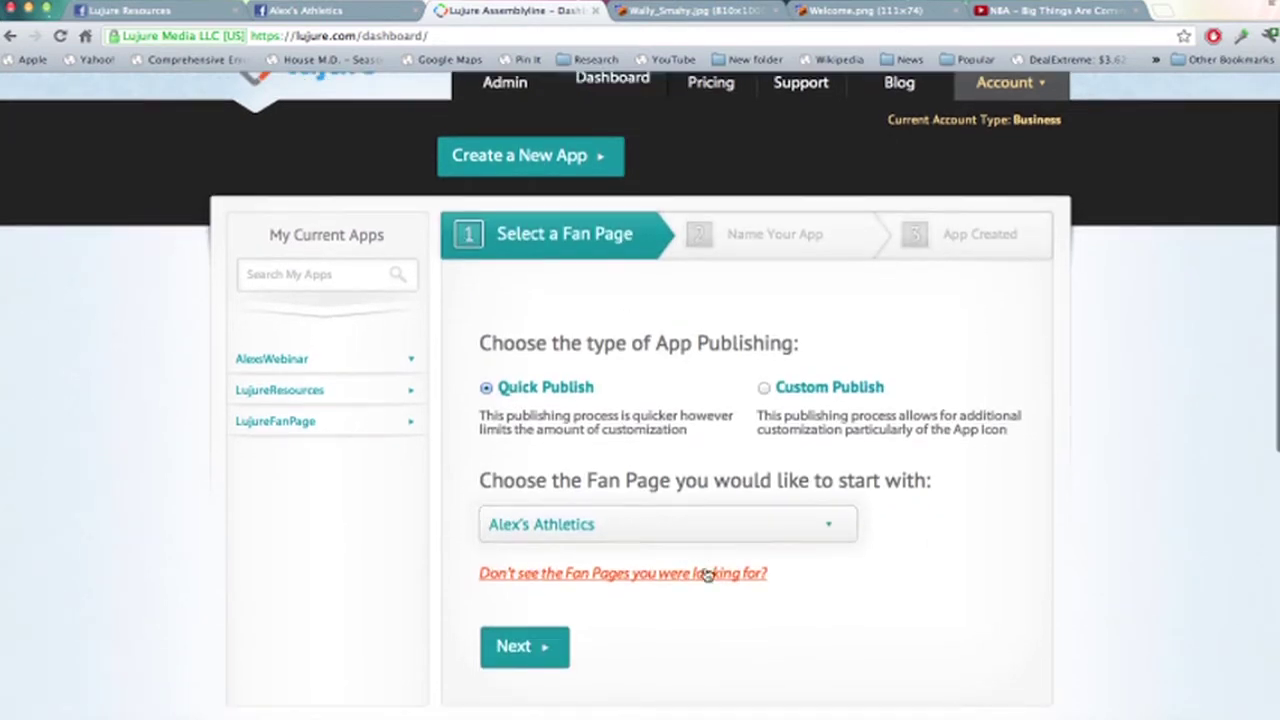
{"action": "left_click", "coordinate": [614, 525]}
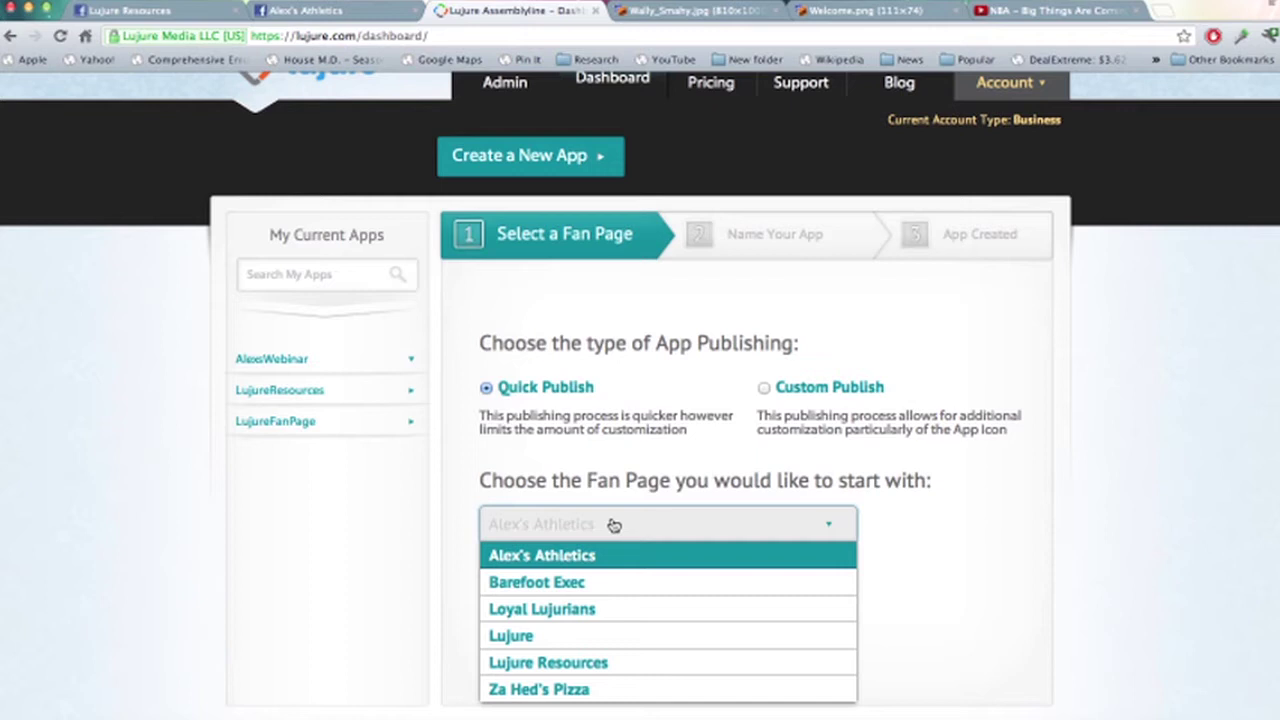
{"action": "left_click", "coordinate": [614, 525]}
{"action": "left_click", "coordinate": [614, 525]}
{"action": "left_click", "coordinate": [658, 557]}
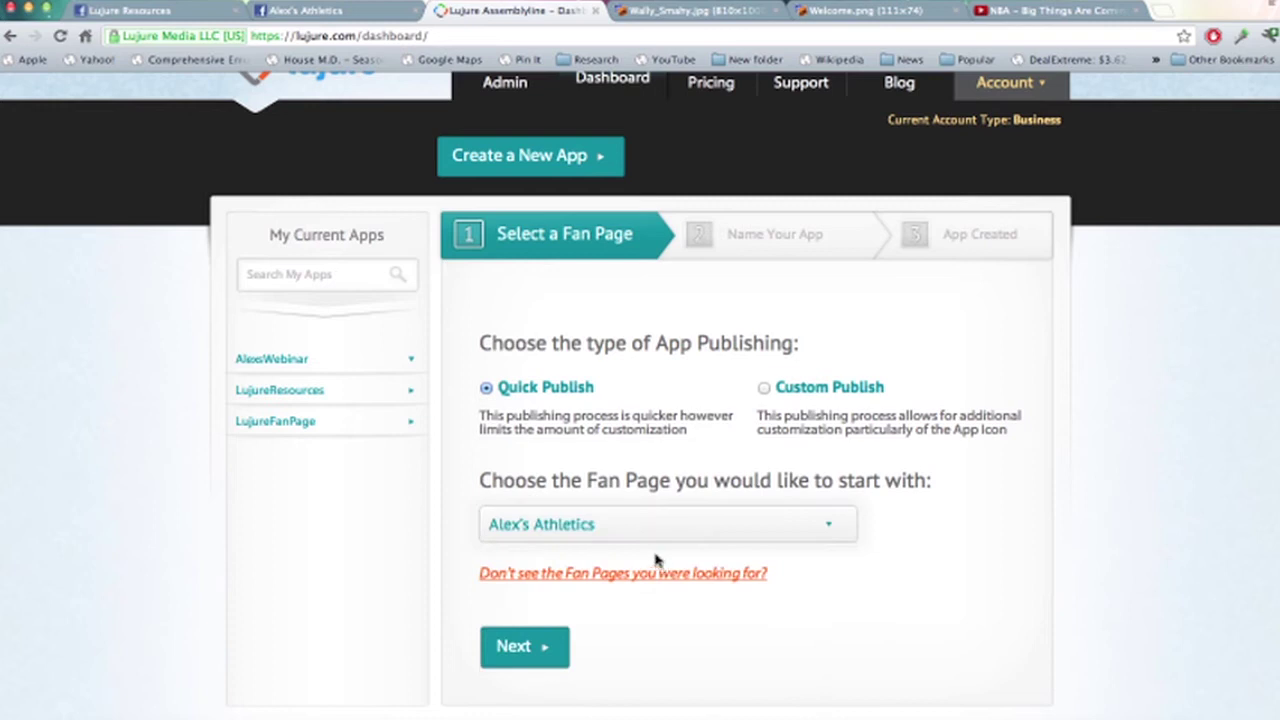
Name the app 'Welcome' under a new client, create it, and open it for customising
{"action": "left_click", "coordinate": [518, 642]}
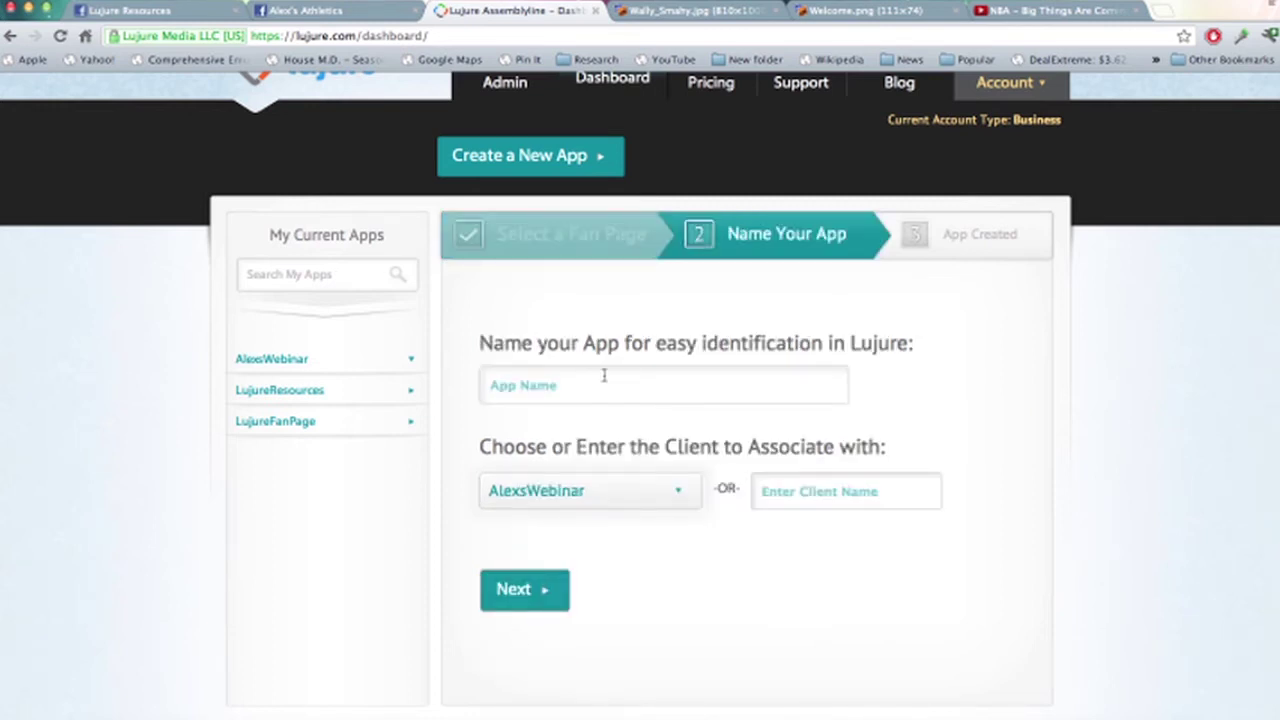
{"action": "left_click", "coordinate": [604, 375]}
{"action": "type", "text": "Welco"}
{"action": "type", "text": "me"}
{"action": "left_click", "coordinate": [770, 496]}
{"action": "type", "text": "LujureTutorial"}
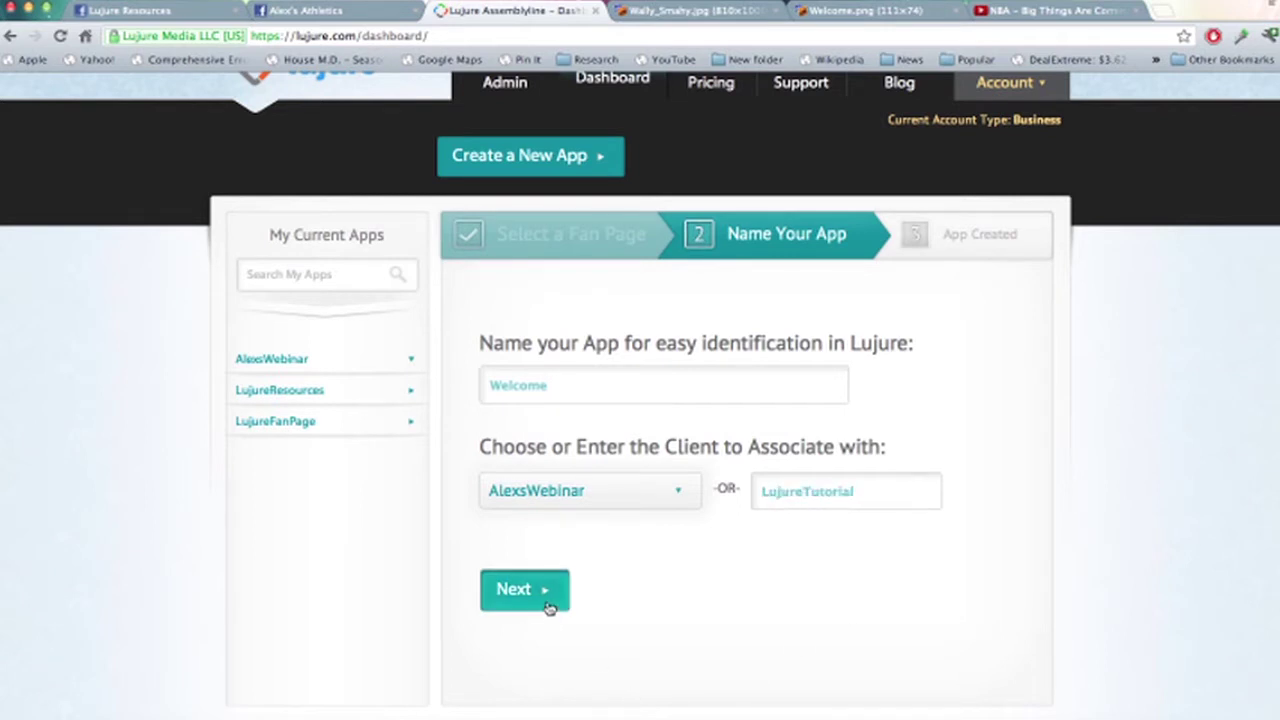
{"action": "left_click", "coordinate": [549, 604]}
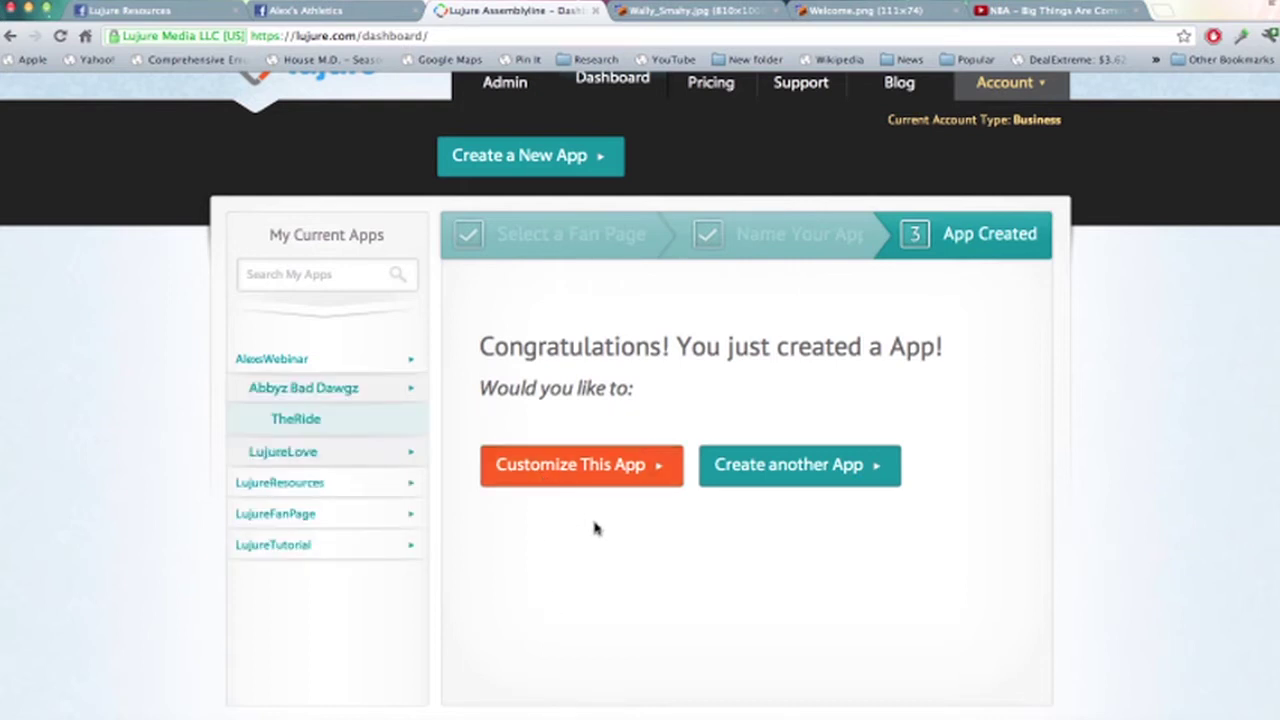
{"action": "left_click", "coordinate": [537, 471]}
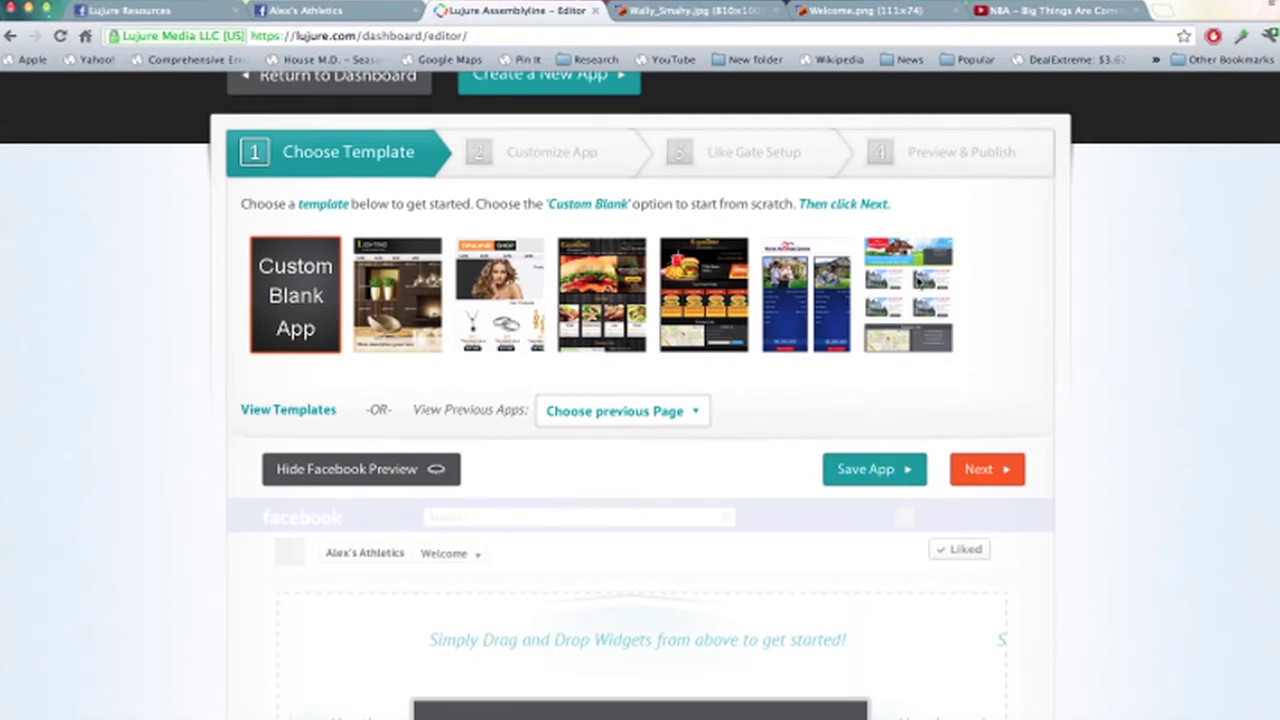
Apply the Custom Blank App template to Welcome and save the app
{"action": "left_click", "coordinate": [310, 330]}
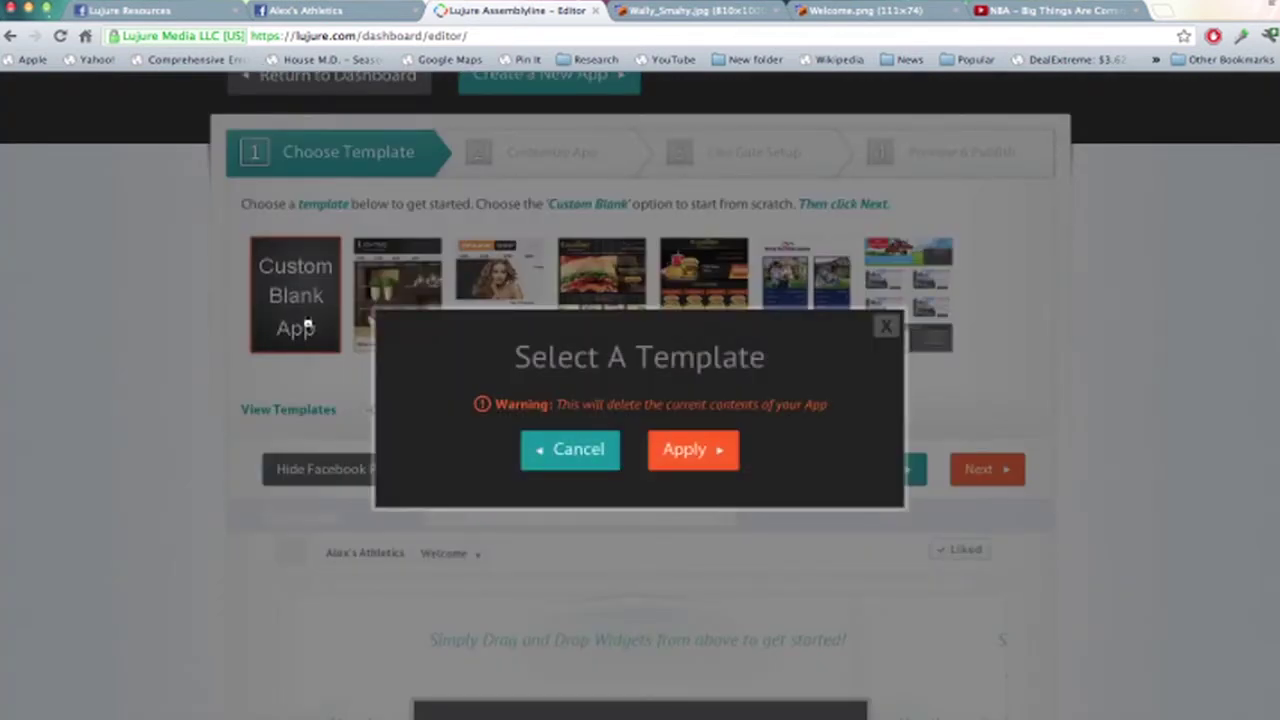
{"action": "left_click", "coordinate": [691, 462]}
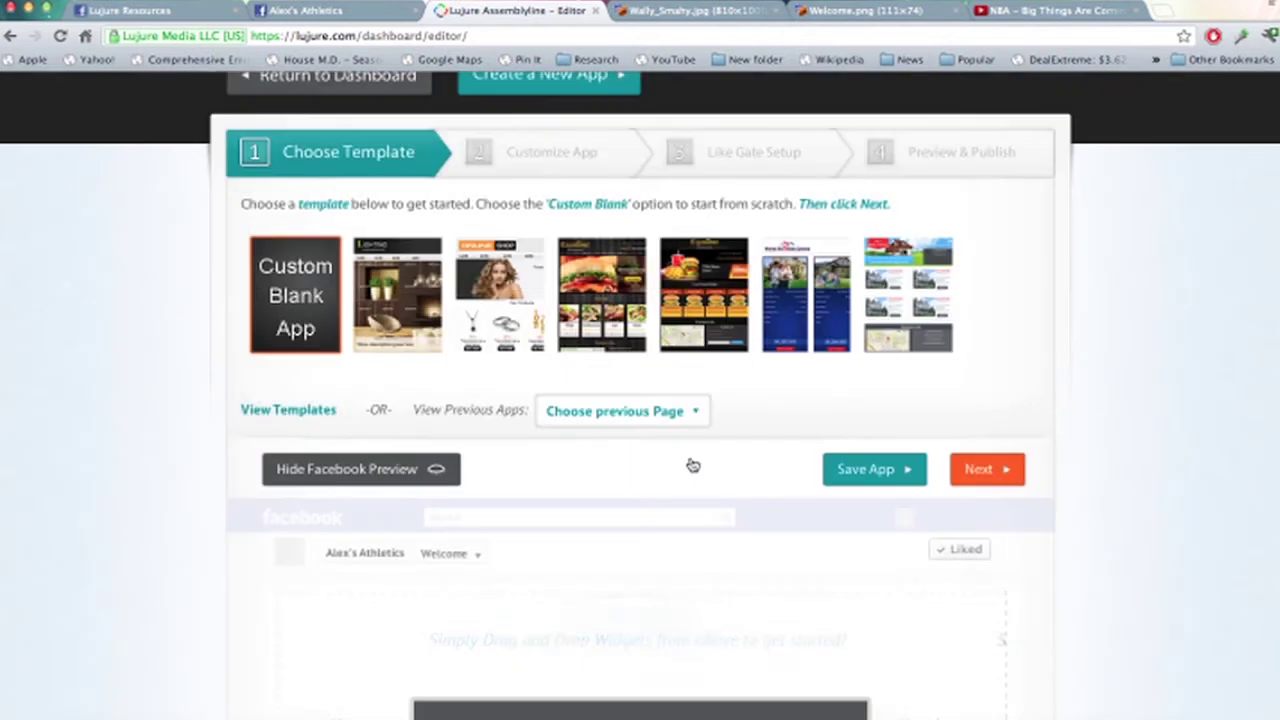
{"action": "left_click", "coordinate": [870, 478]}
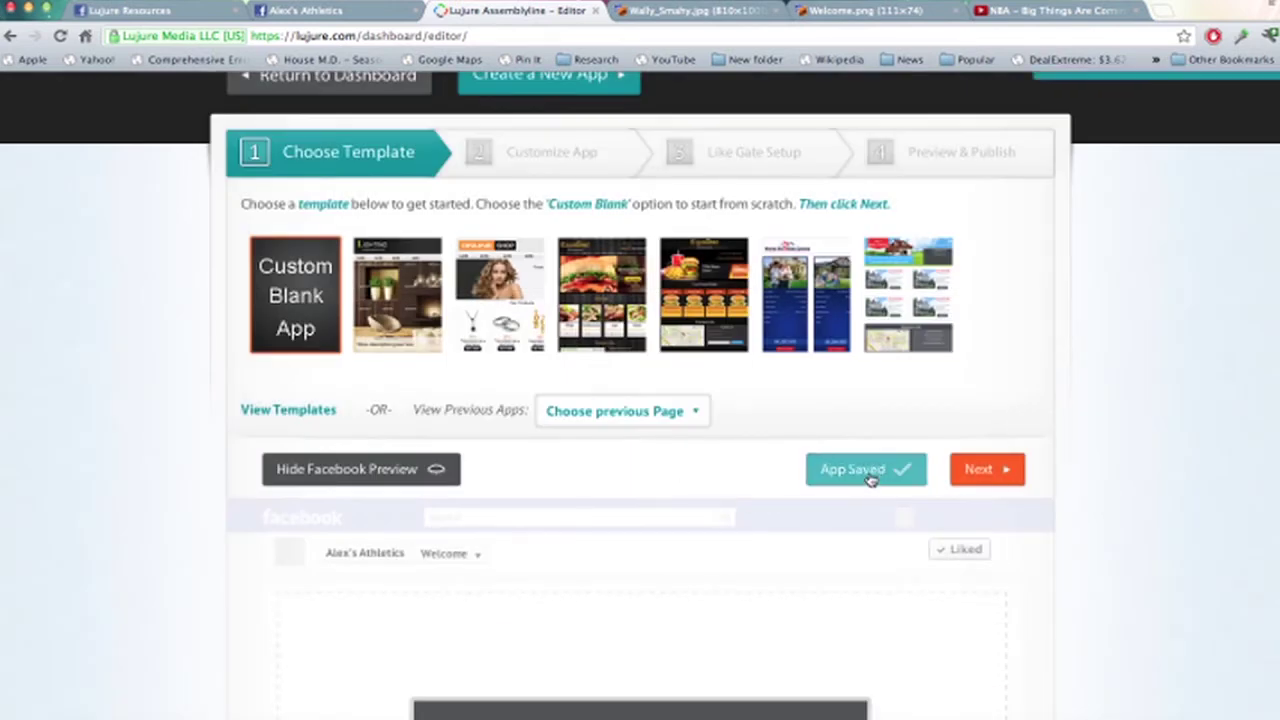
{"action": "left_click", "coordinate": [1000, 475]}
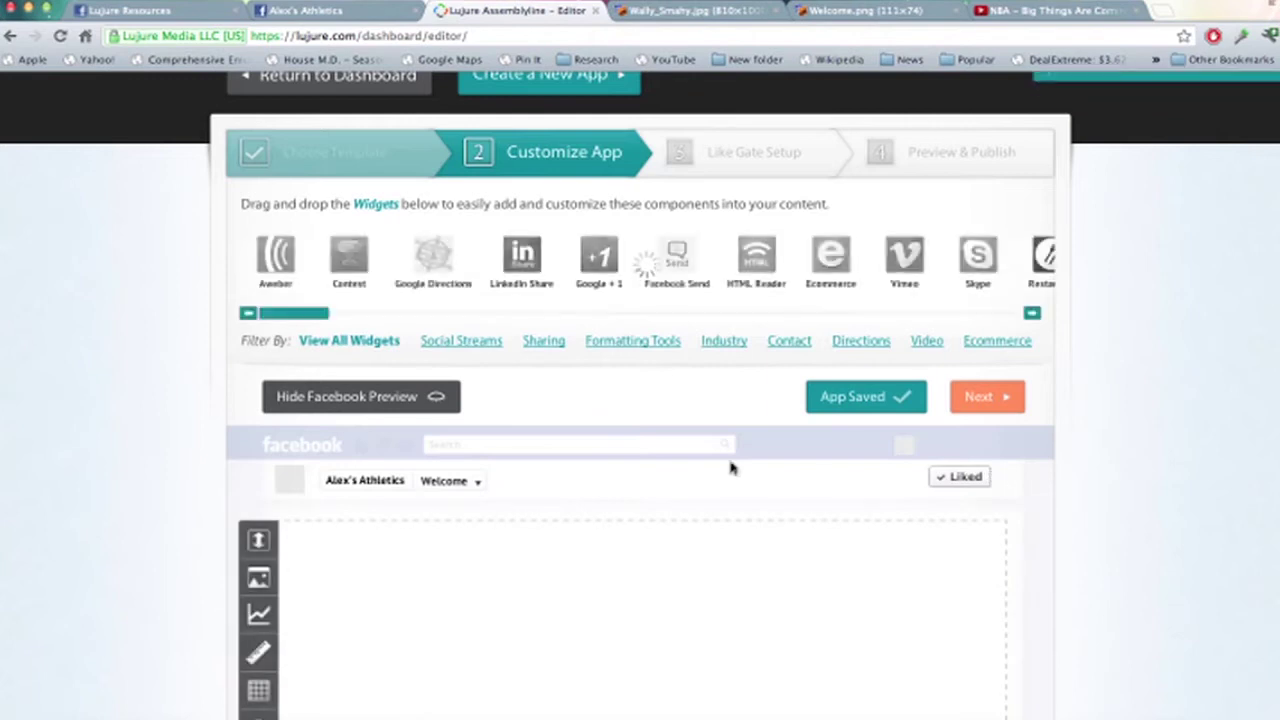
Set the app background to the pasted Wally_Smahy.jpg image URL
{"action": "scroll", "coordinate": [636, 477], "scroll_direction": "down", "scroll_amount": 2}
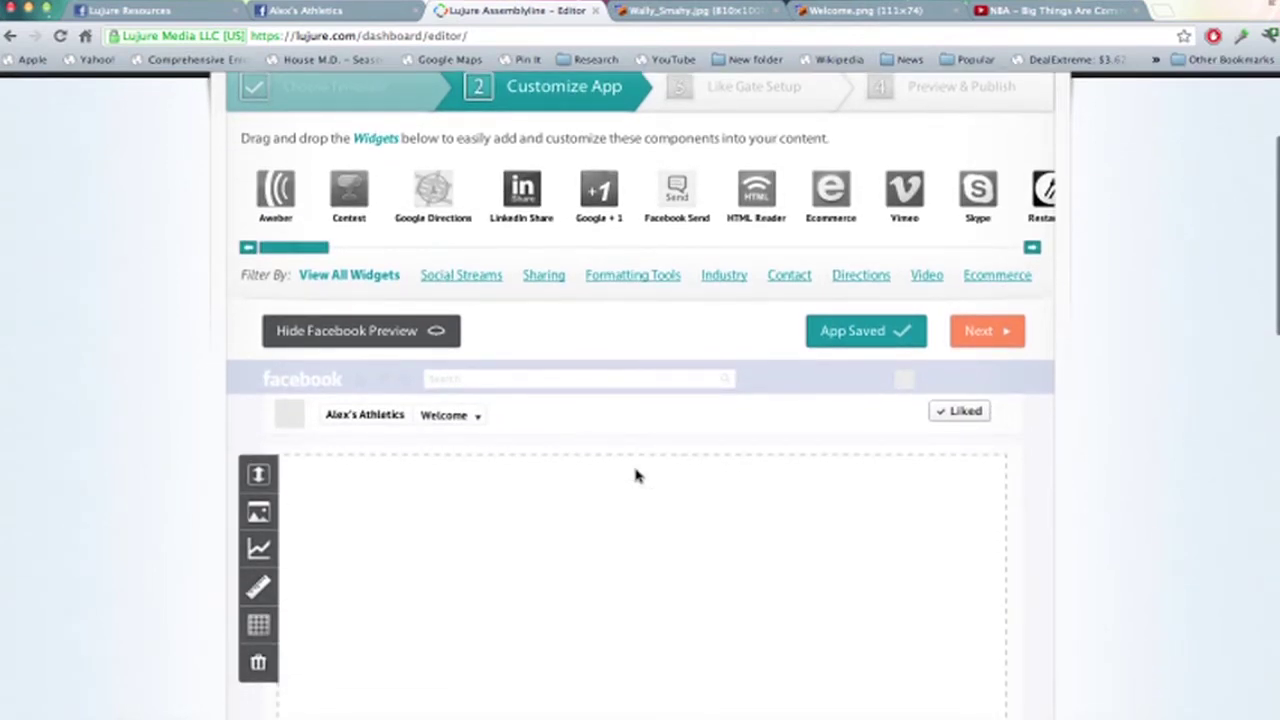
{"action": "scroll", "coordinate": [636, 477], "scroll_direction": "down", "scroll_amount": 3}
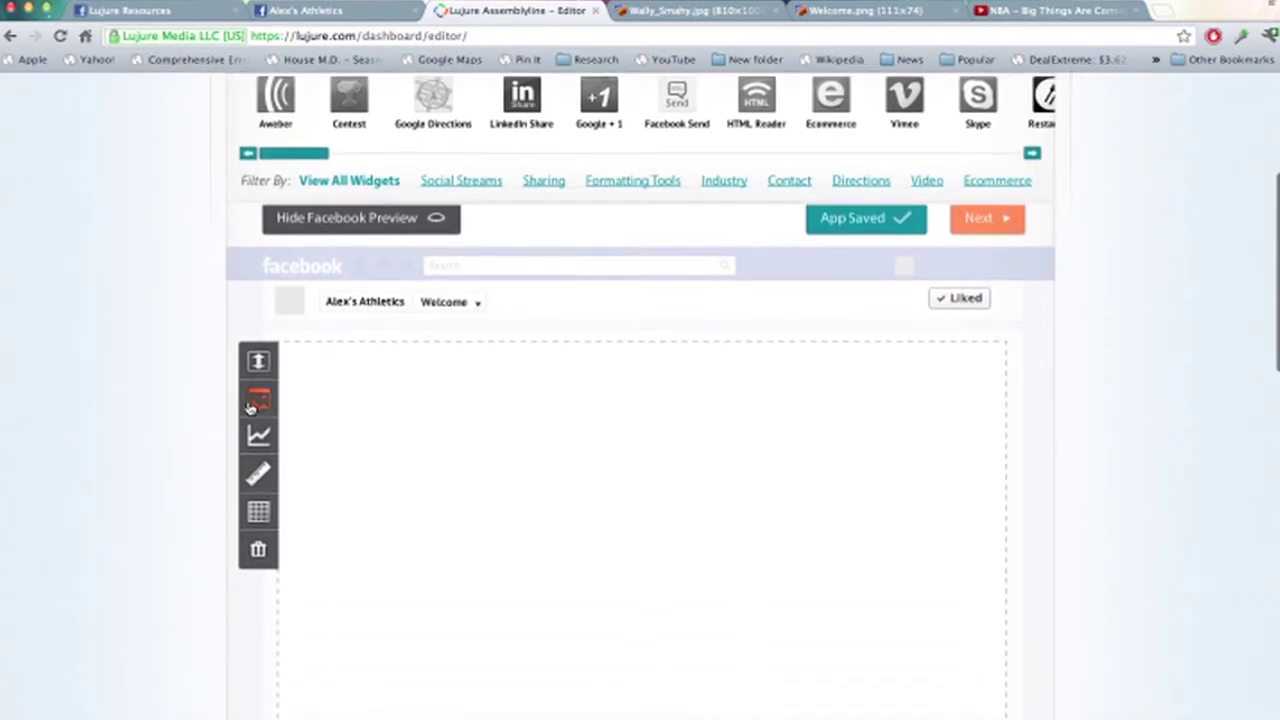
{"action": "left_click", "coordinate": [255, 403]}
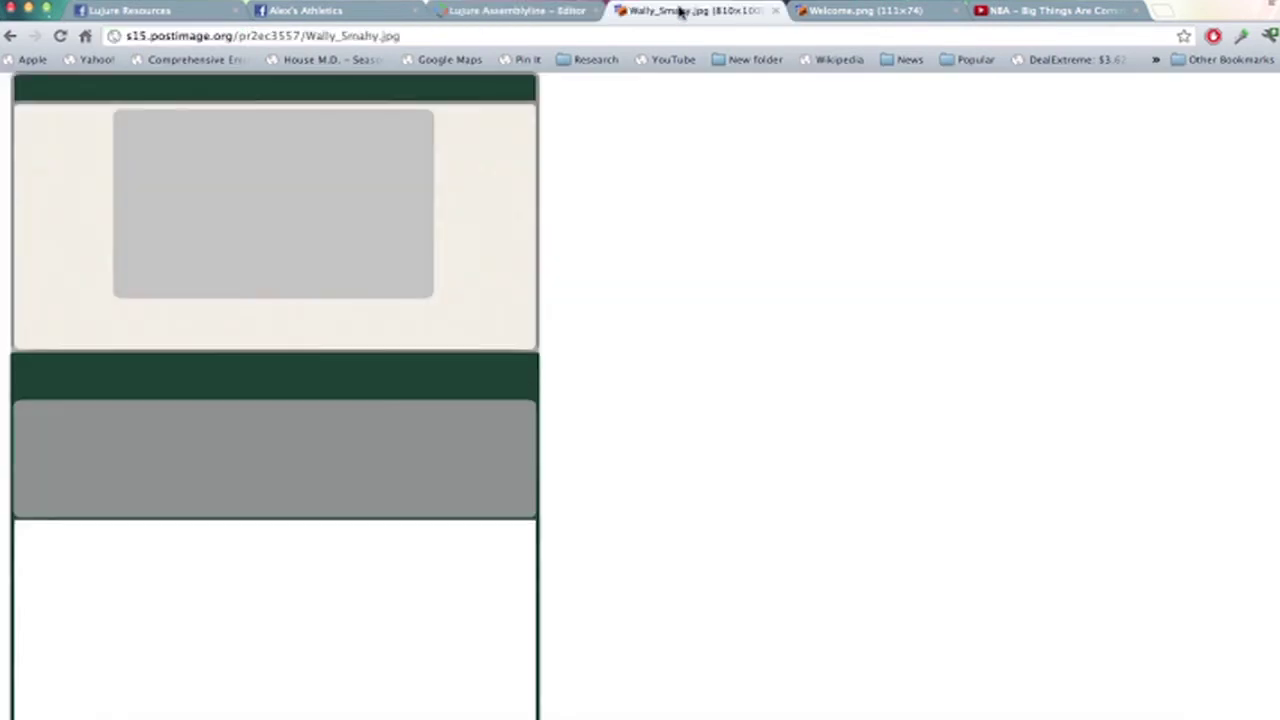
{"action": "left_click", "coordinate": [540, 12]}
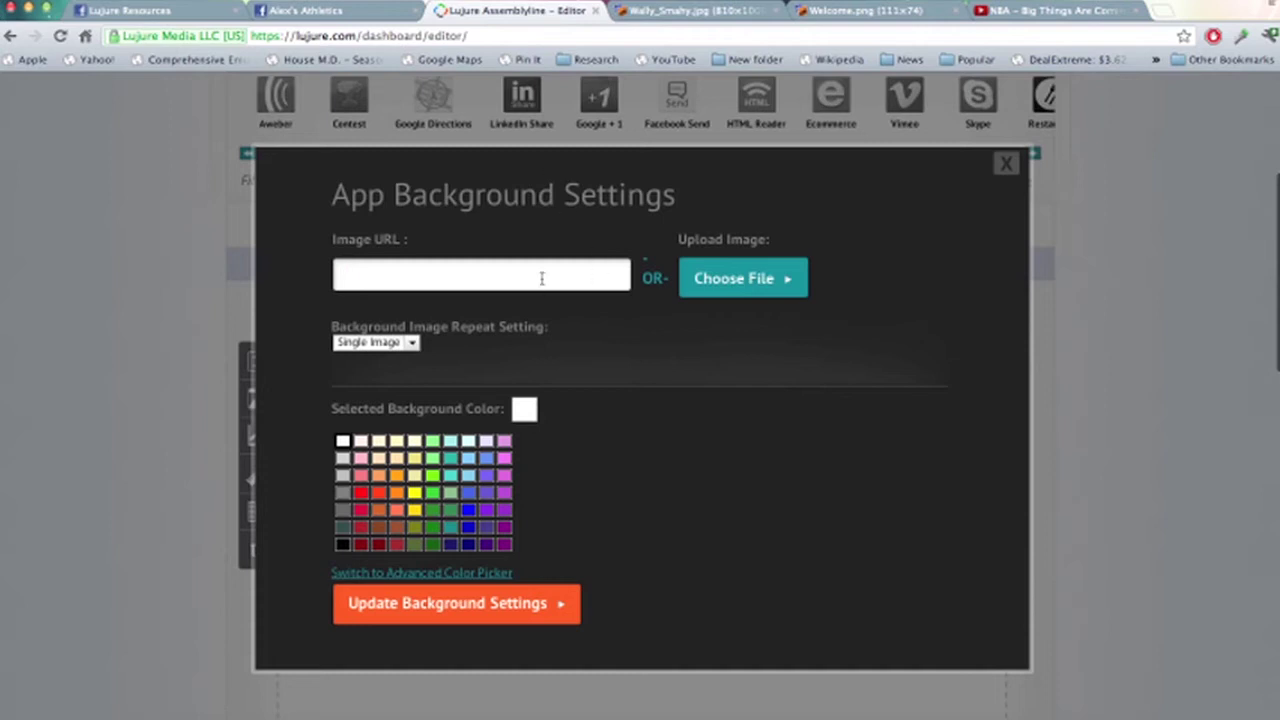
{"action": "key", "text": "ctrl+v"}
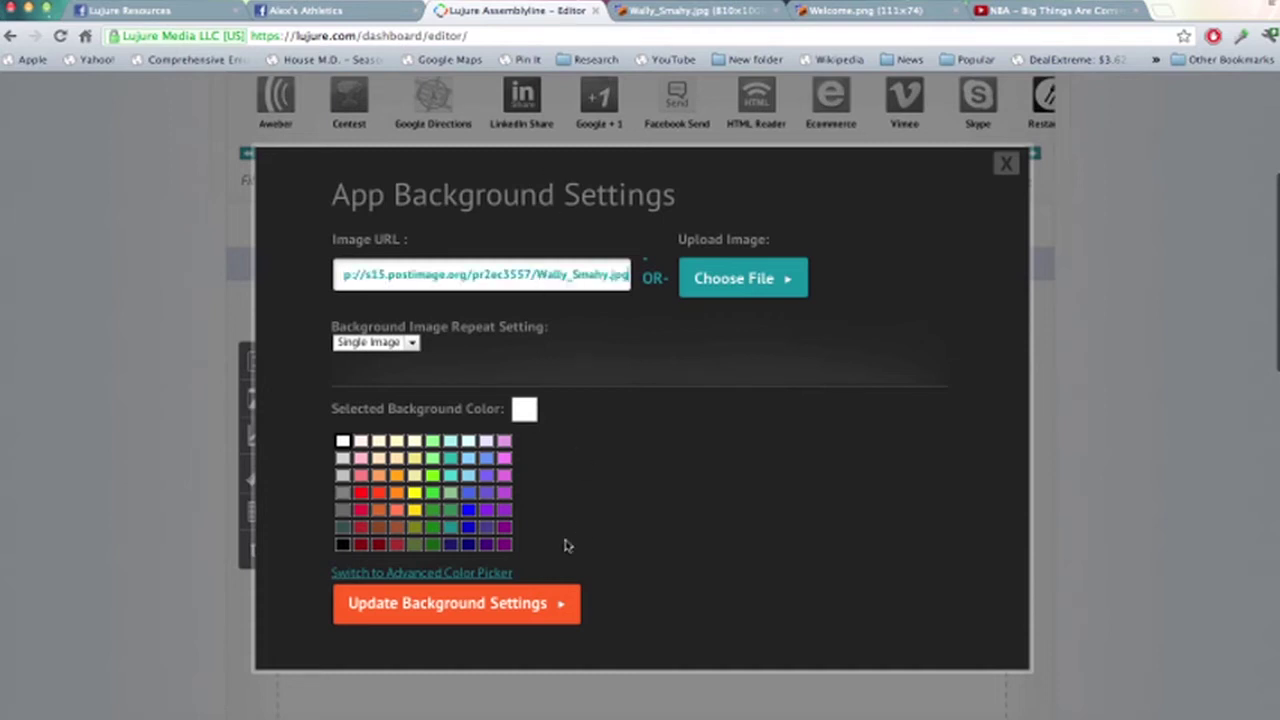
{"action": "left_click", "coordinate": [515, 608]}
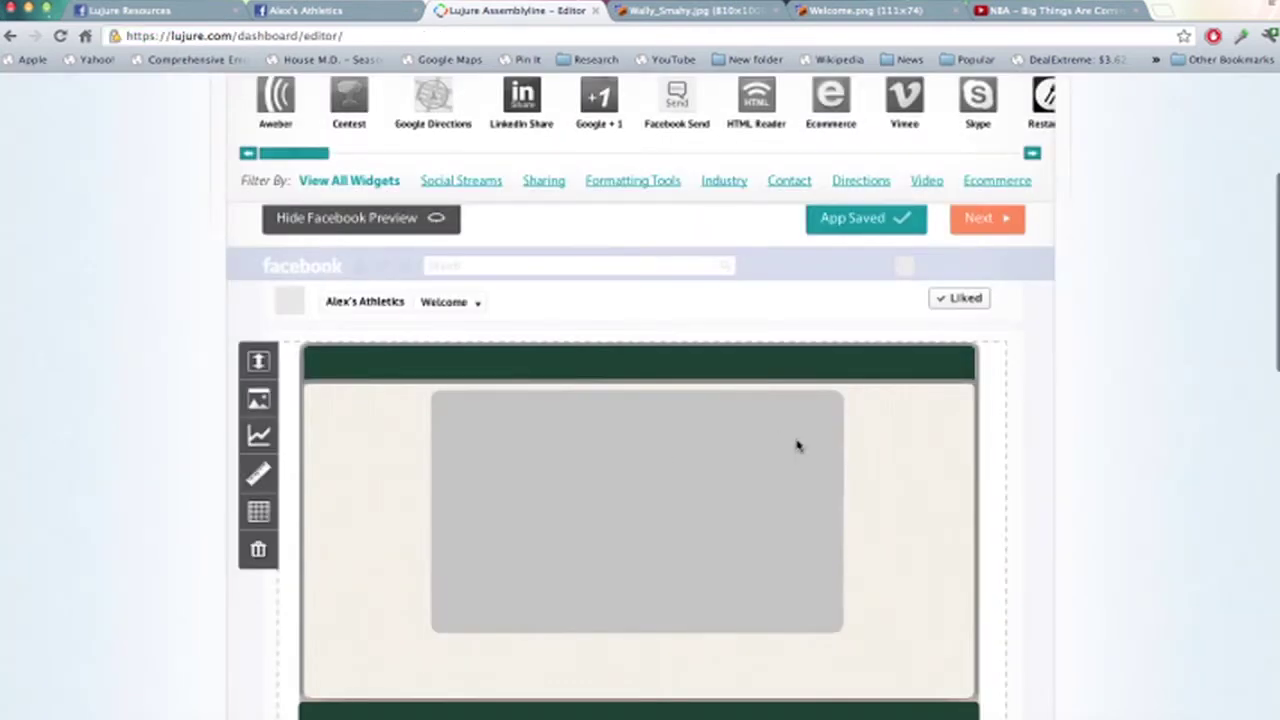
Drag the content area's bottom edge up until its height reads 995 px
{"action": "scroll", "coordinate": [797, 445], "scroll_direction": "down", "scroll_amount": 10}
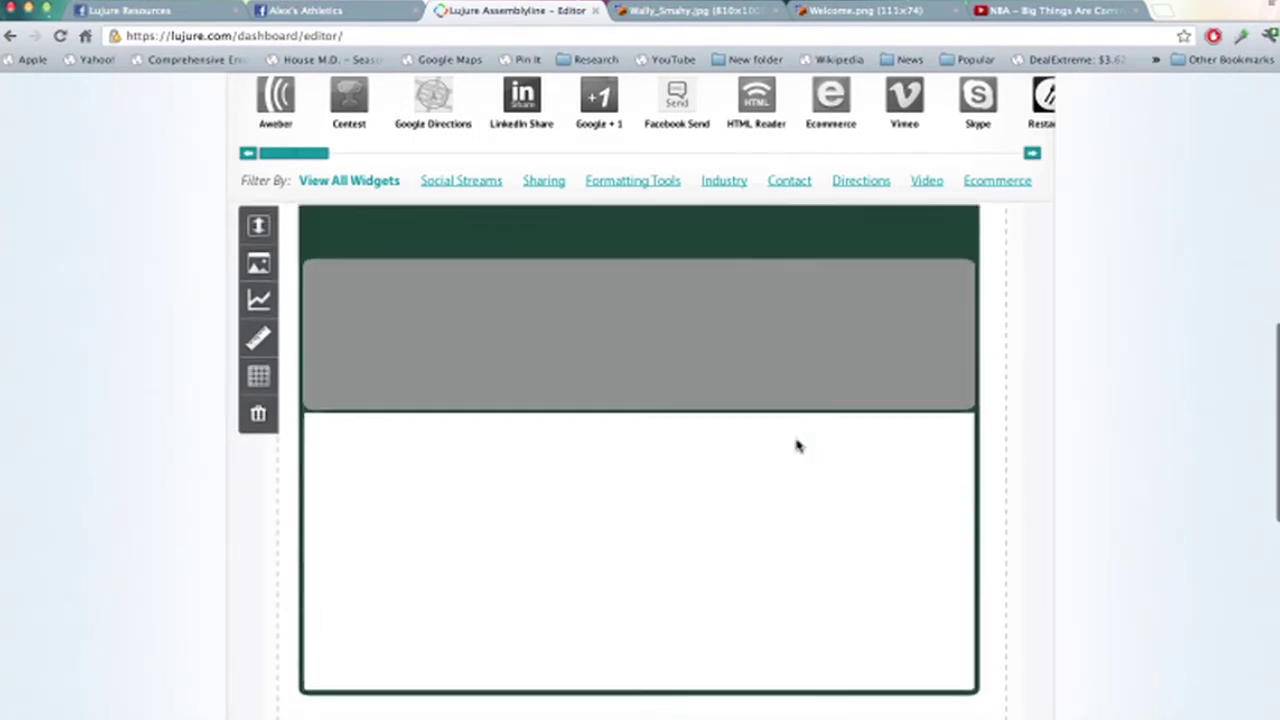
{"action": "scroll", "coordinate": [797, 445], "scroll_direction": "down", "scroll_amount": 5}
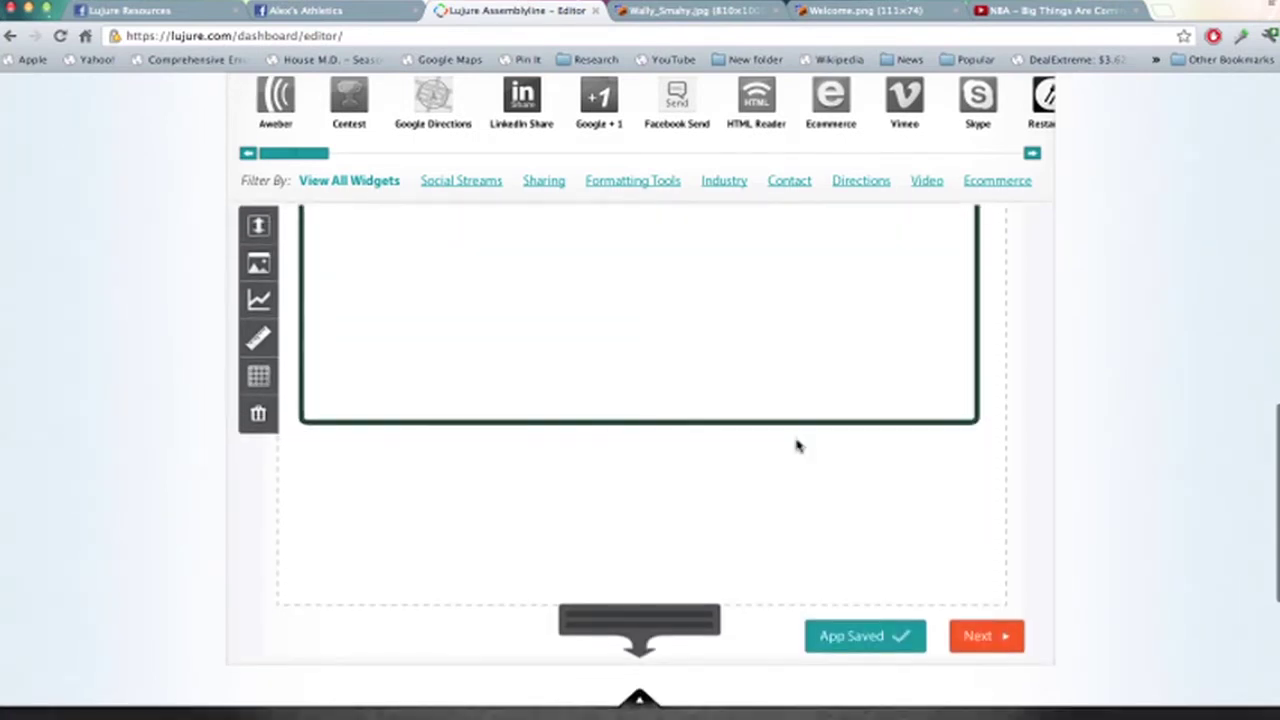
{"action": "left_click", "coordinate": [668, 634]}
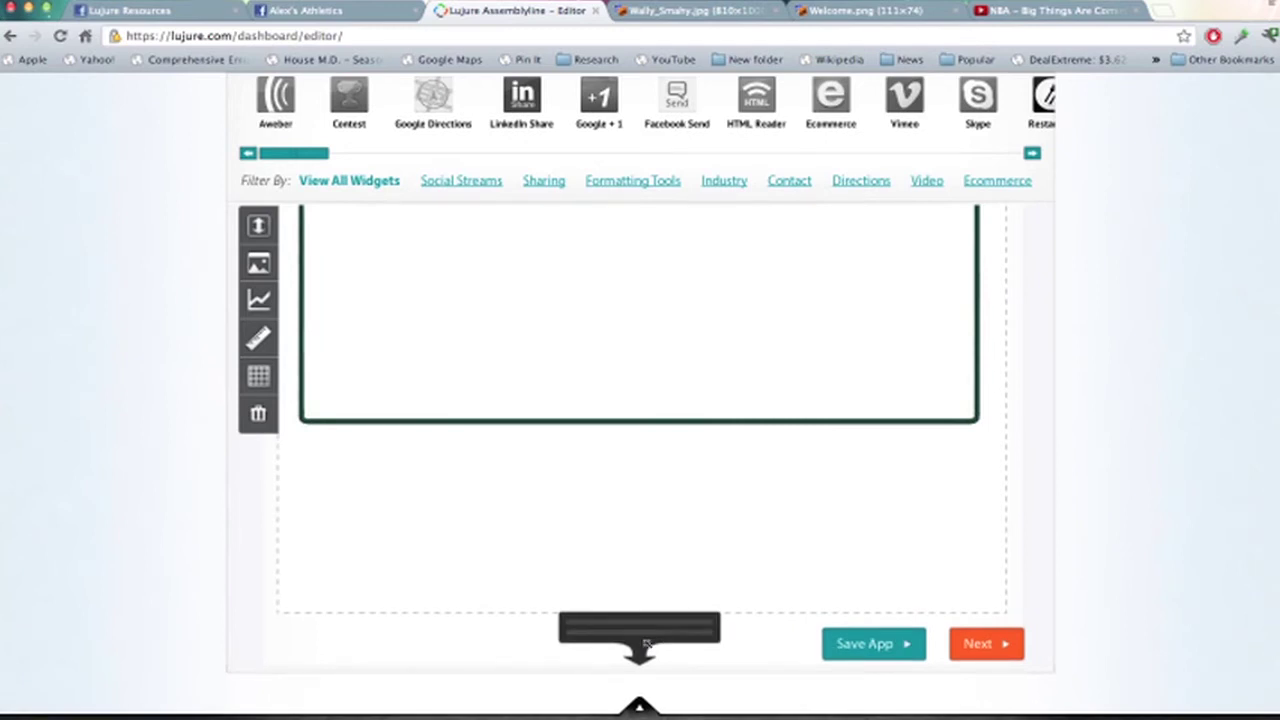
{"action": "left_click_drag", "start_coordinate": [646, 645], "coordinate": [668, 457]}
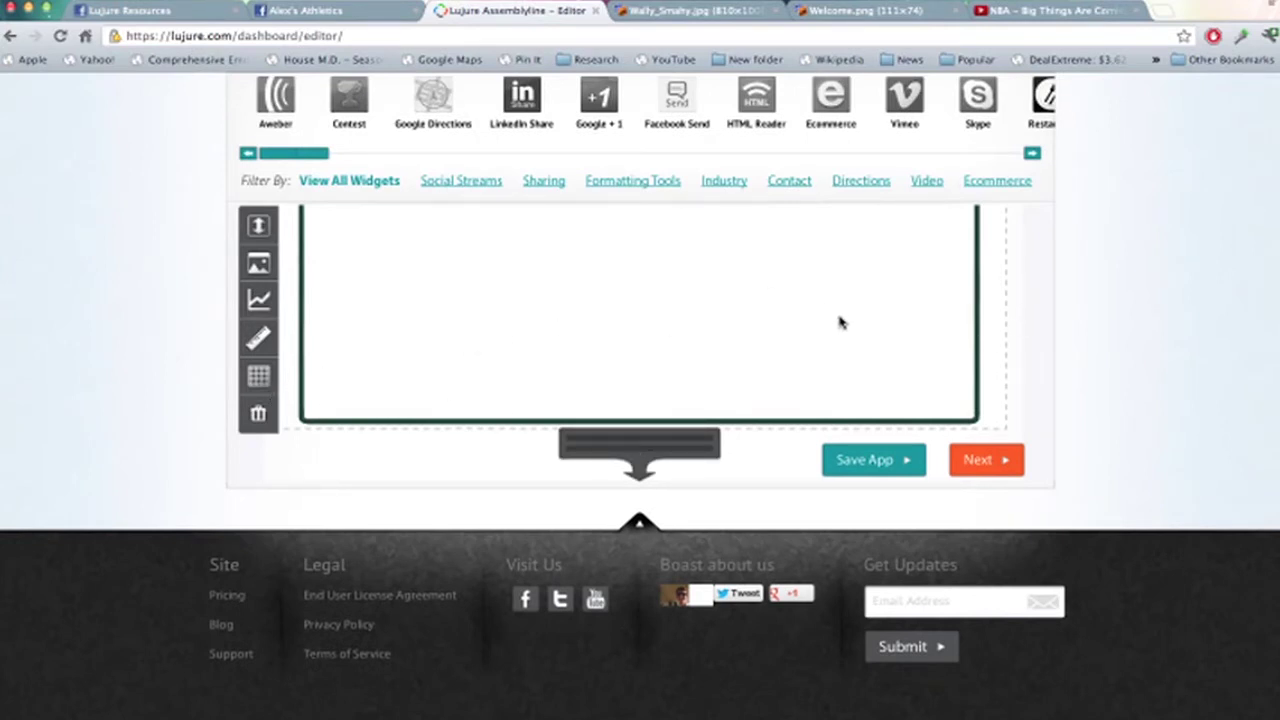
{"action": "scroll", "coordinate": [840, 322], "scroll_direction": "up", "scroll_amount": 5}
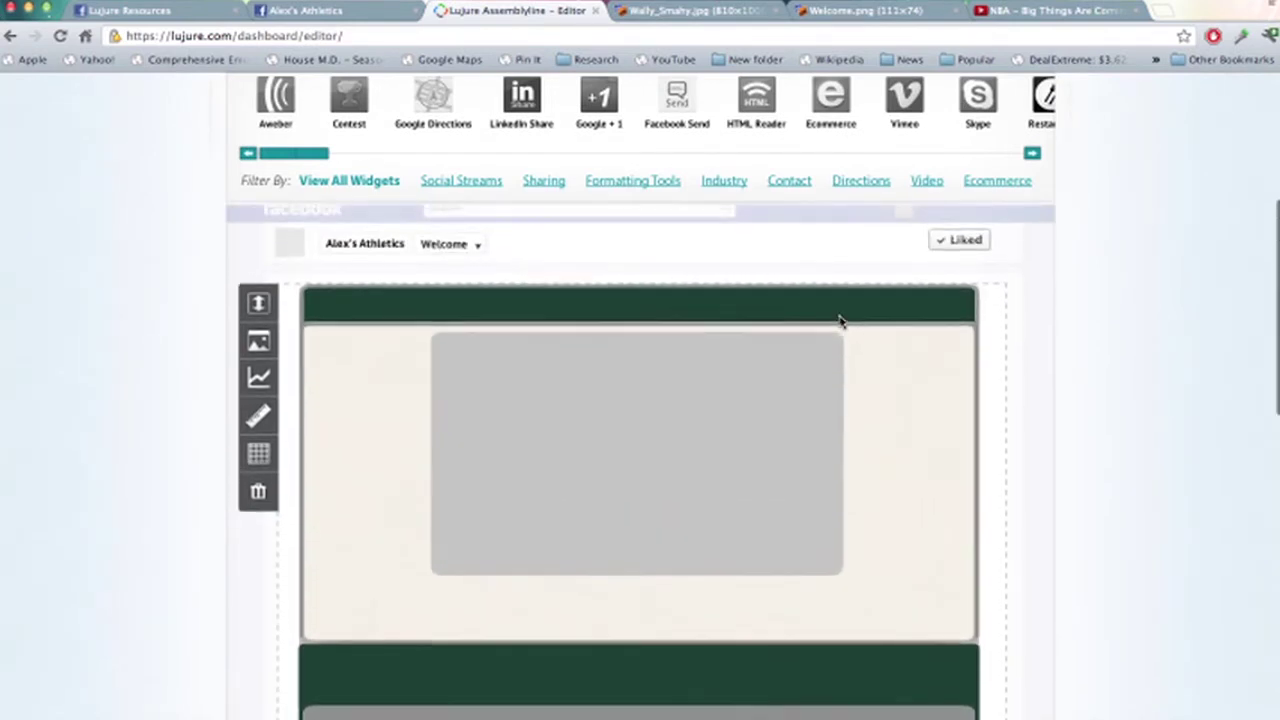
{"action": "scroll", "coordinate": [840, 322], "scroll_direction": "up", "scroll_amount": 2}
{"action": "scroll", "coordinate": [840, 322], "scroll_direction": "up", "scroll_amount": 2}
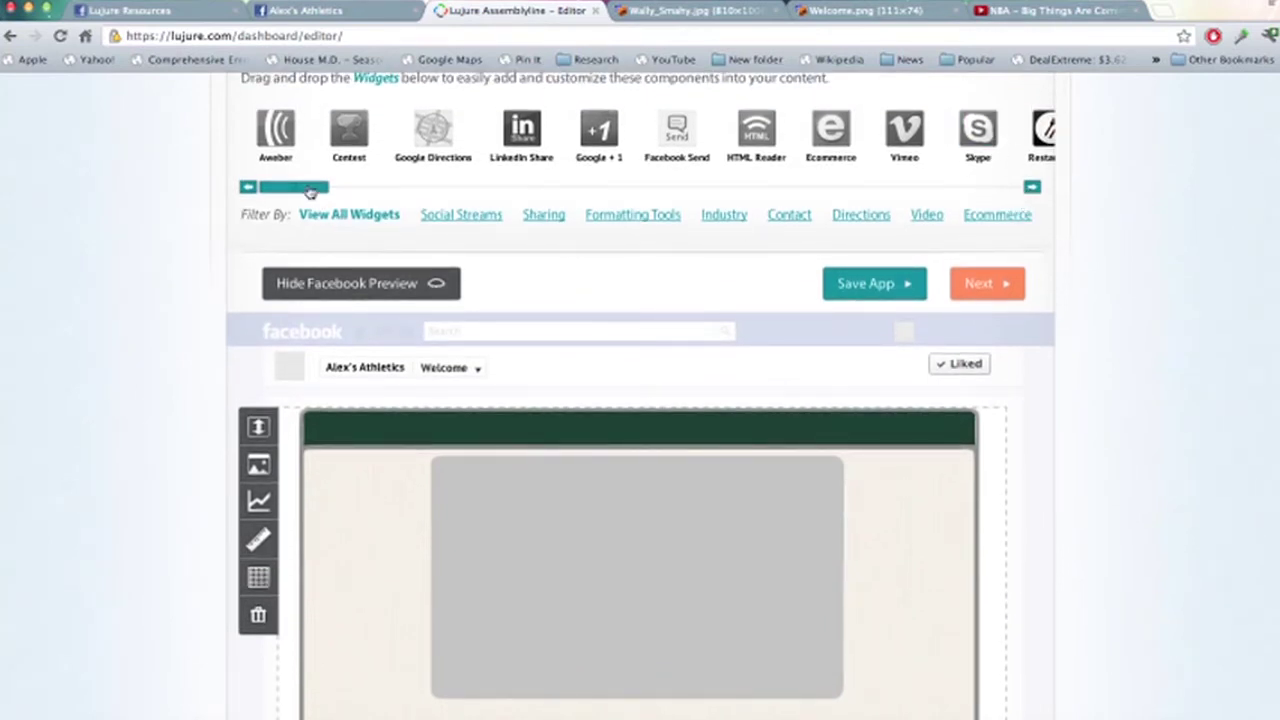
Add a YouTube widget embedding the NBA commercials video URL
{"action": "left_click_drag", "start_coordinate": [308, 193], "coordinate": [525, 163]}
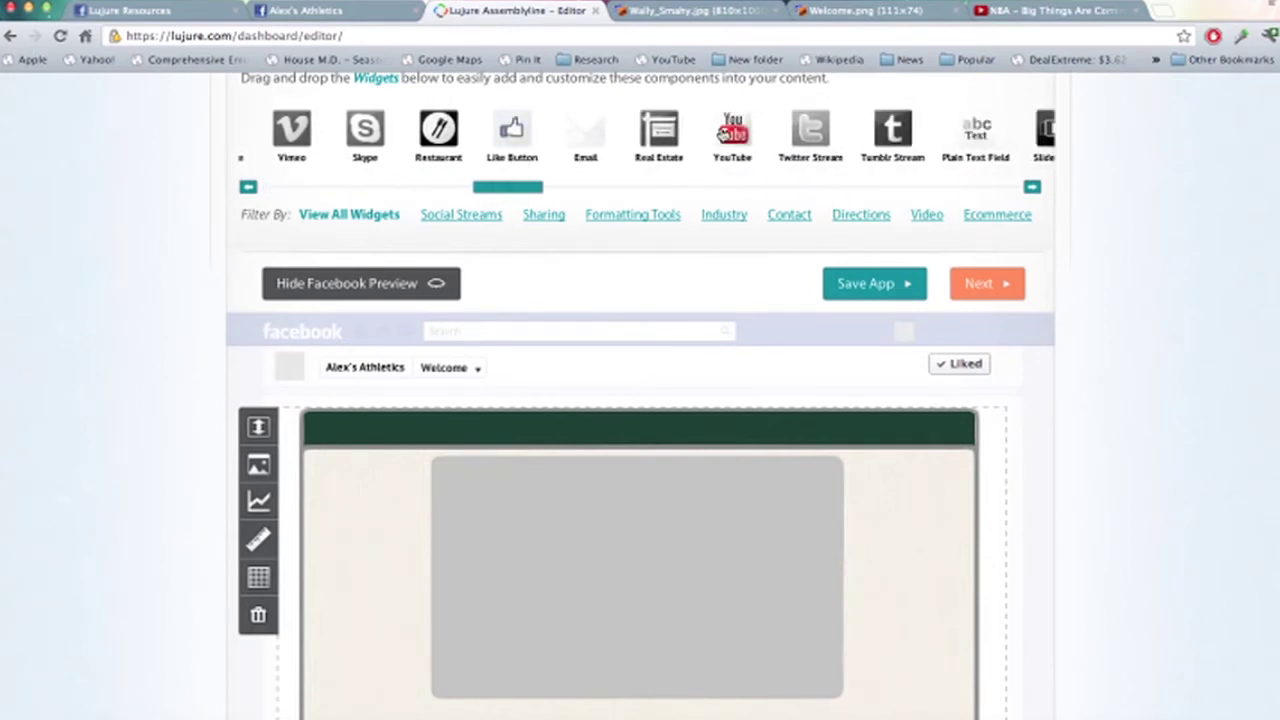
{"action": "mouse_move", "coordinate": [724, 135]}
{"action": "left_mouse_down"}
{"action": "mouse_move", "coordinate": [653, 387]}
{"action": "mouse_move", "coordinate": [655, 472]}
{"action": "mouse_move", "coordinate": [566, 490]}
{"action": "left_mouse_up"}
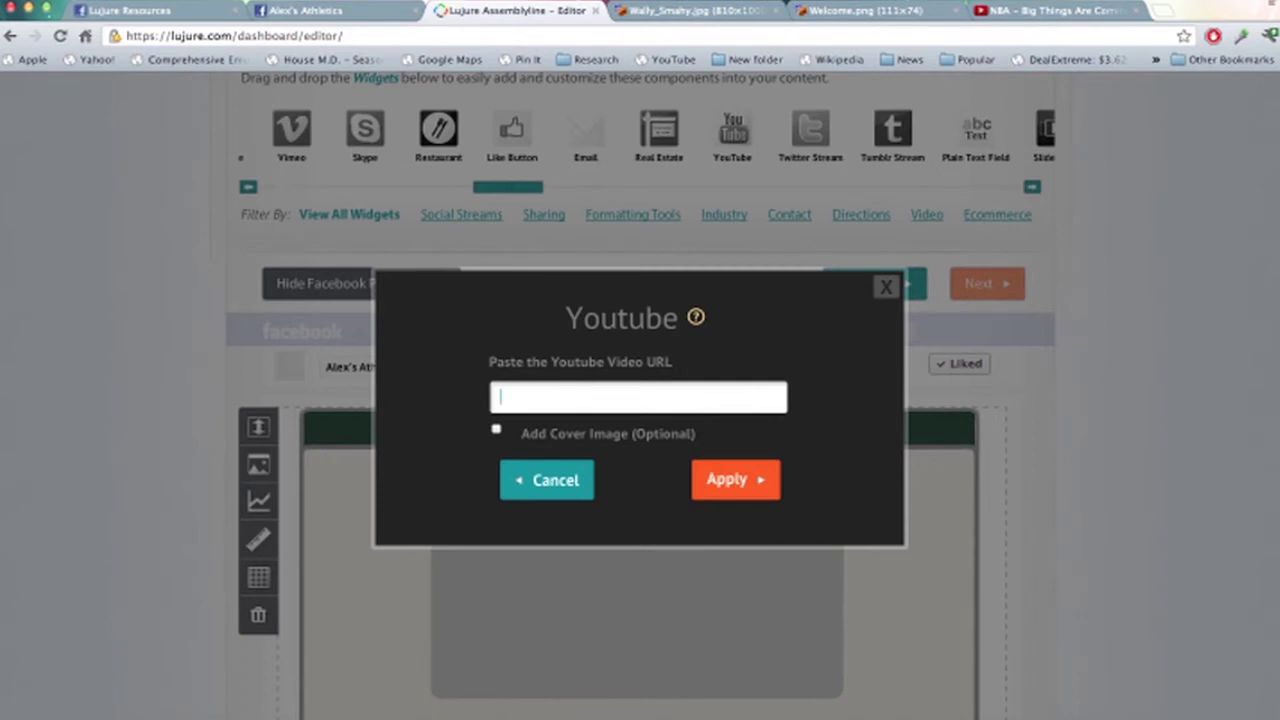
{"action": "left_click", "coordinate": [1040, 24]}
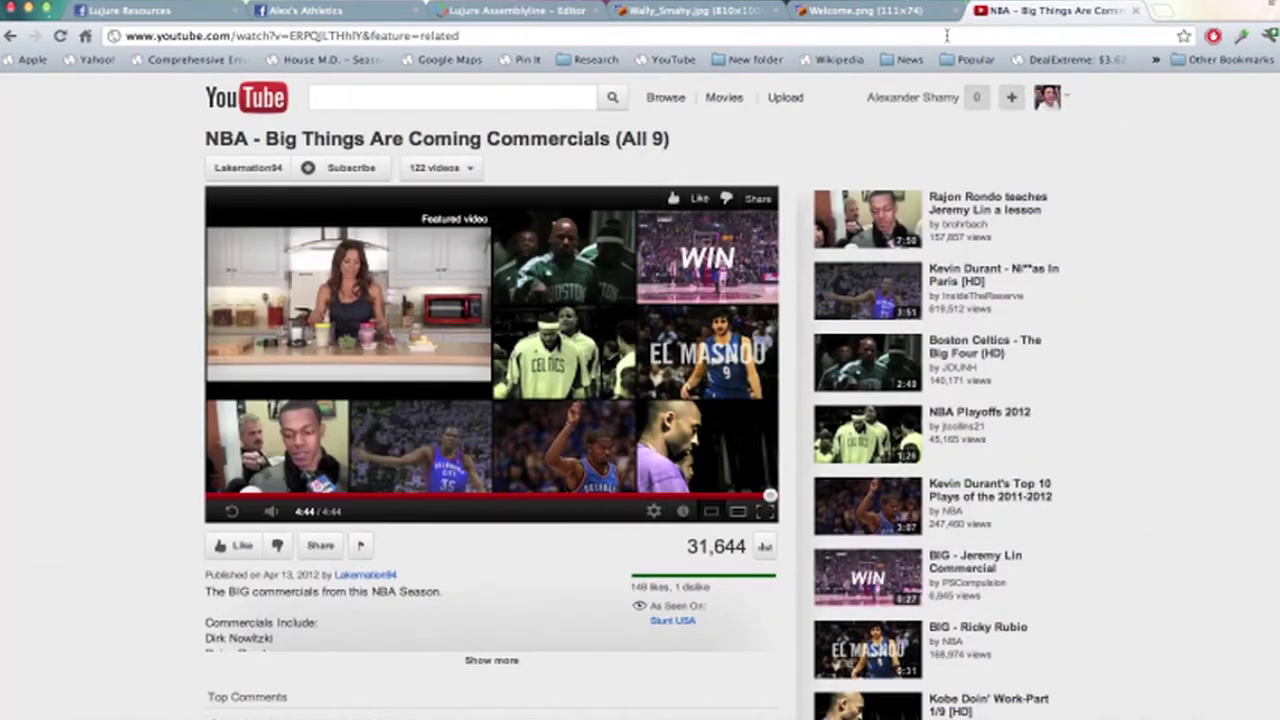
{"action": "left_click", "coordinate": [946, 36]}
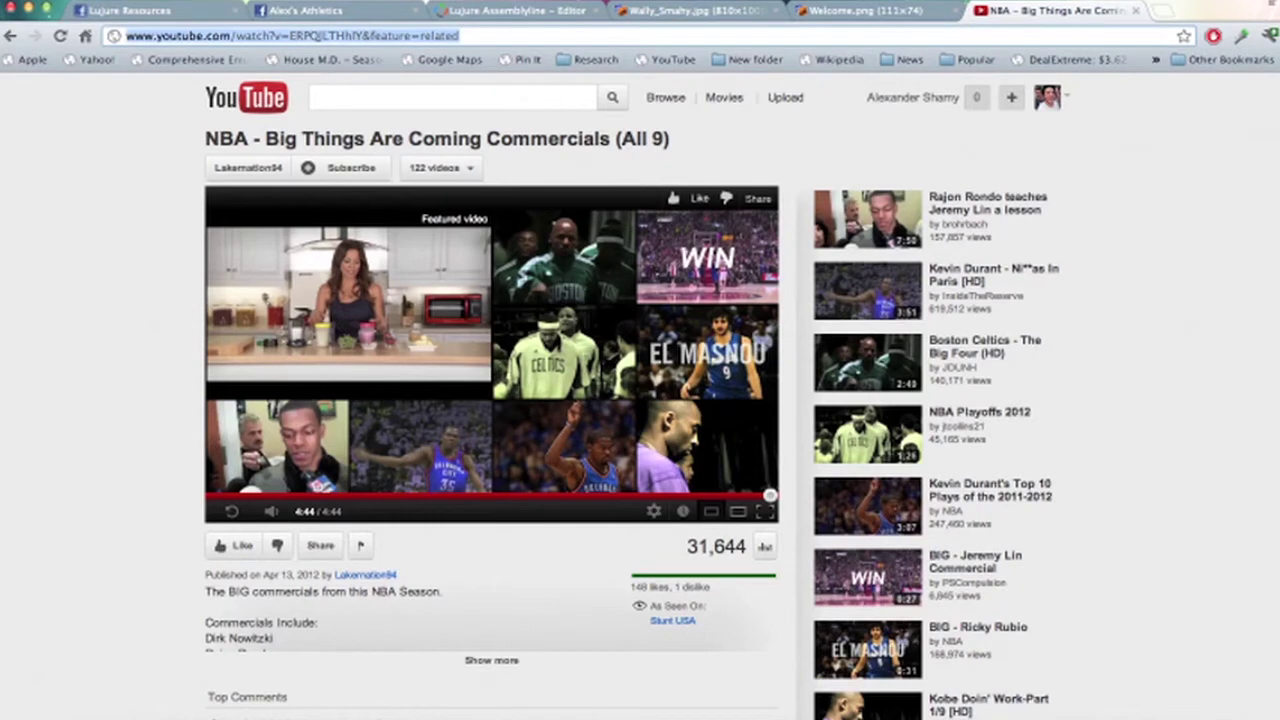
{"action": "left_click", "coordinate": [472, 12]}
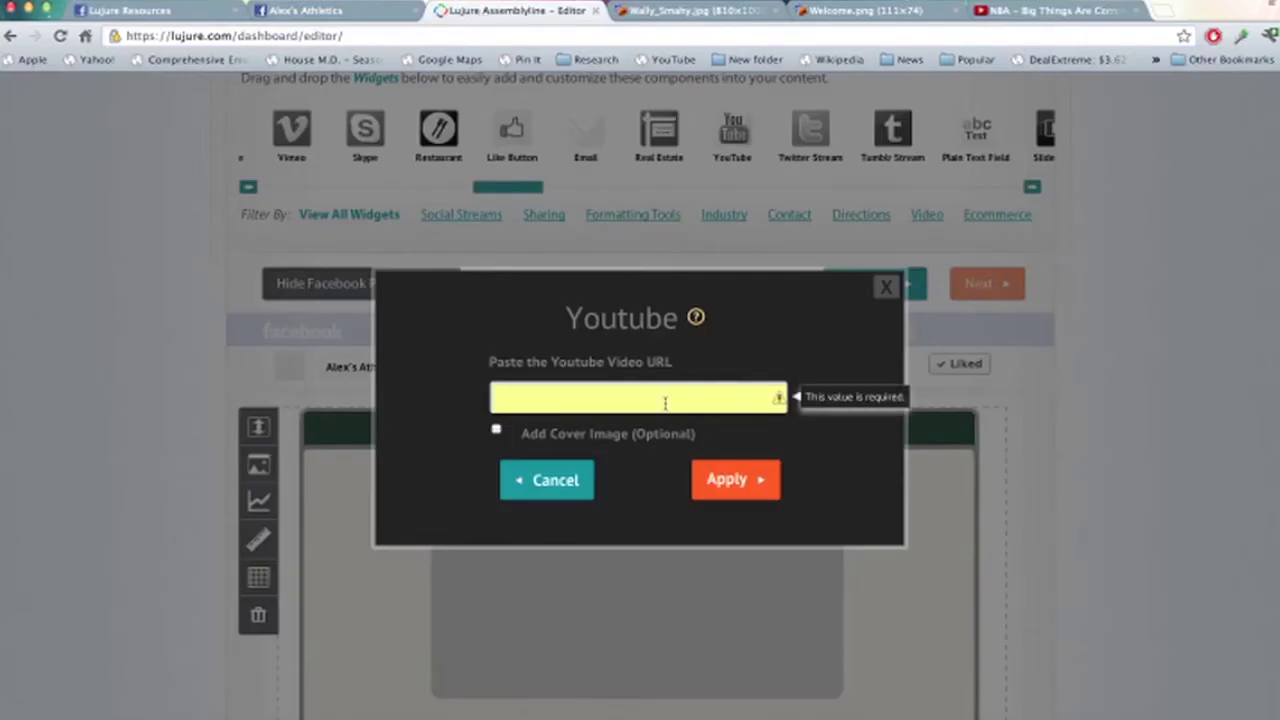
{"action": "key", "text": "ctrl+v"}
{"action": "left_click", "coordinate": [733, 480]}
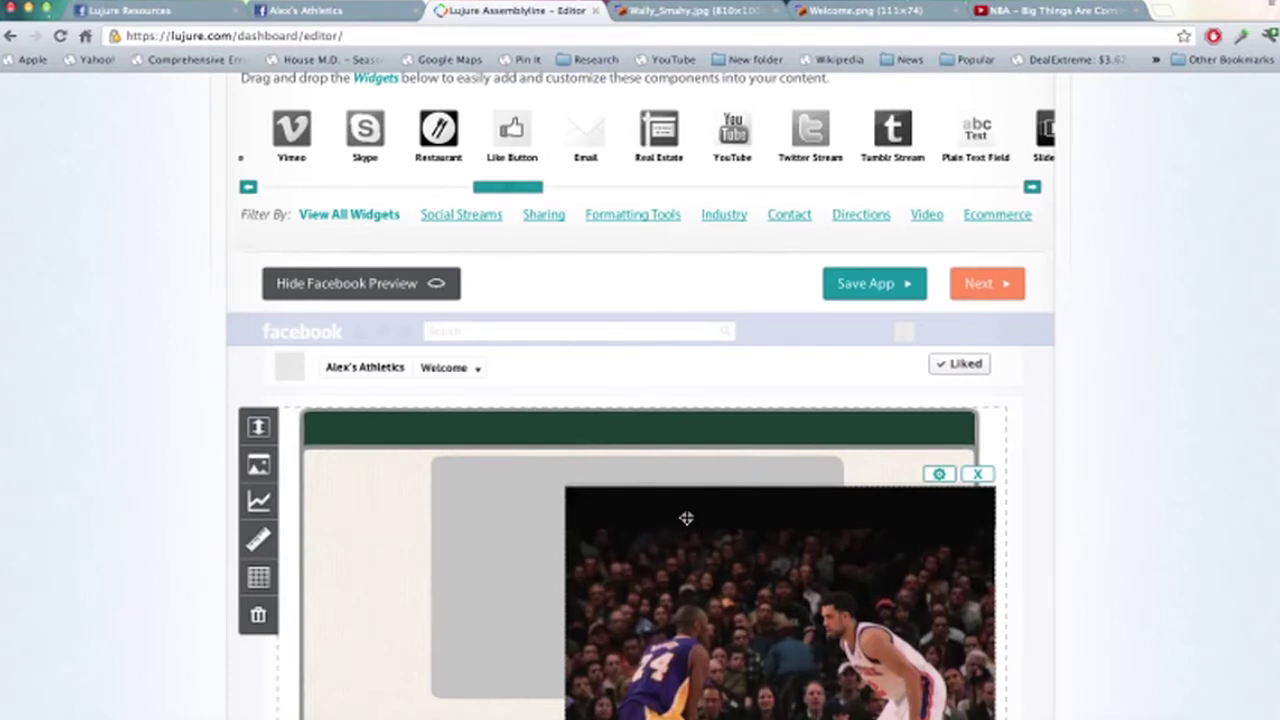
Move the video slightly left and shrink it to fit inside the cream panel
{"action": "mouse_move", "coordinate": [609, 497]}
{"action": "left_mouse_down"}
{"action": "mouse_move", "coordinate": [506, 480]}
{"action": "mouse_move", "coordinate": [454, 451]}
{"action": "mouse_move", "coordinate": [523, 494]}
{"action": "mouse_move", "coordinate": [492, 492]}
{"action": "left_mouse_up"}
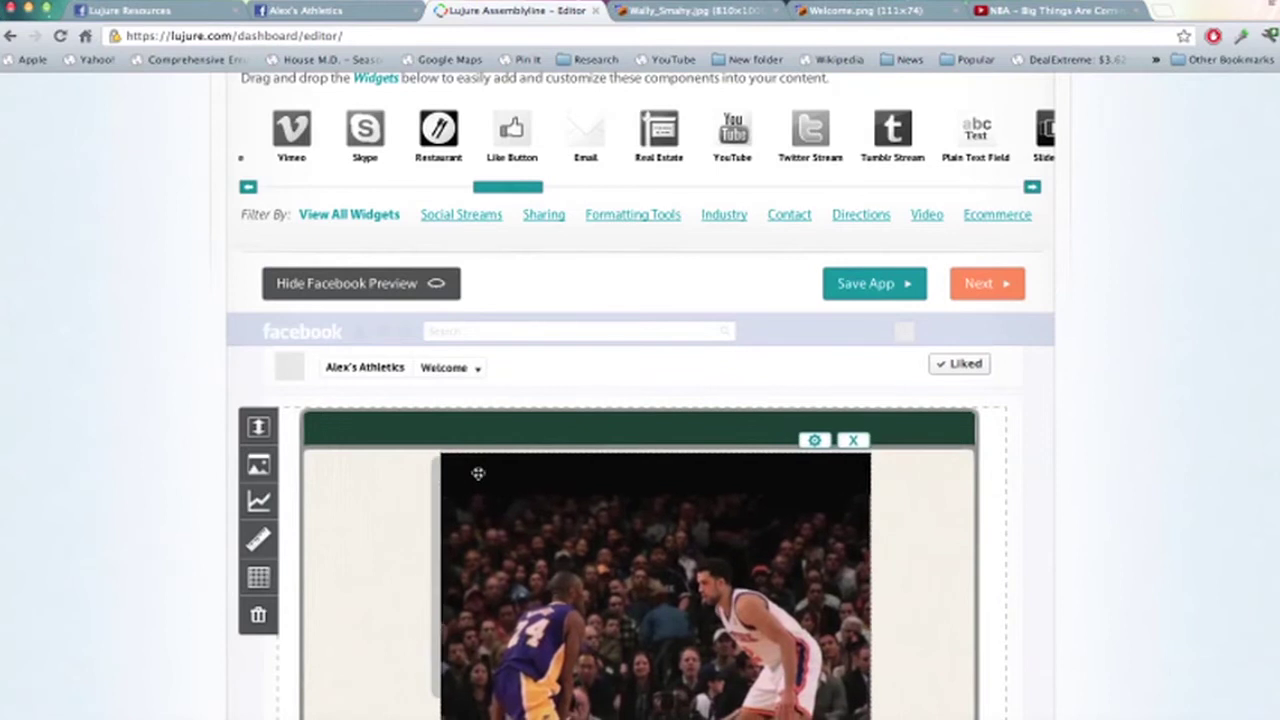
{"action": "scroll", "coordinate": [930, 535], "scroll_direction": "down", "scroll_amount": 3}
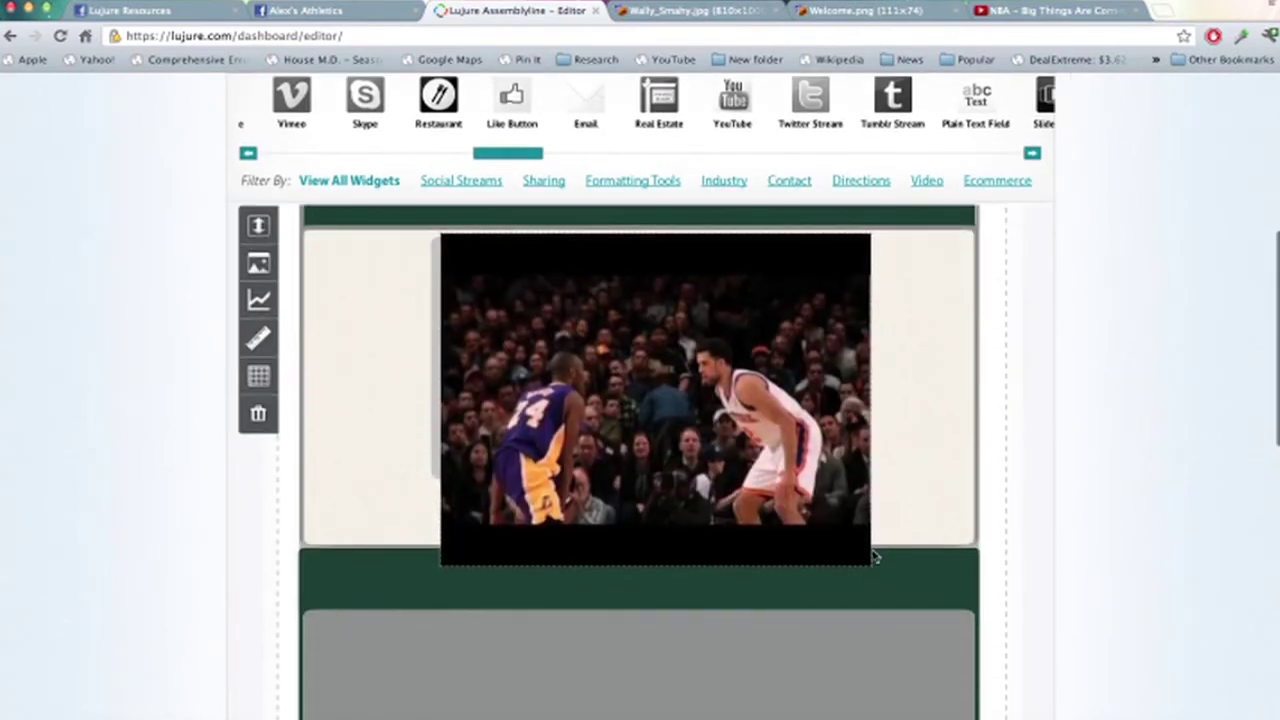
{"action": "mouse_move", "coordinate": [869, 566]}
{"action": "mouse_move", "coordinate": [869, 566]}
{"action": "left_mouse_down"}
{"action": "mouse_move", "coordinate": [820, 476]}
{"action": "mouse_move", "coordinate": [838, 473]}
{"action": "left_mouse_up"}
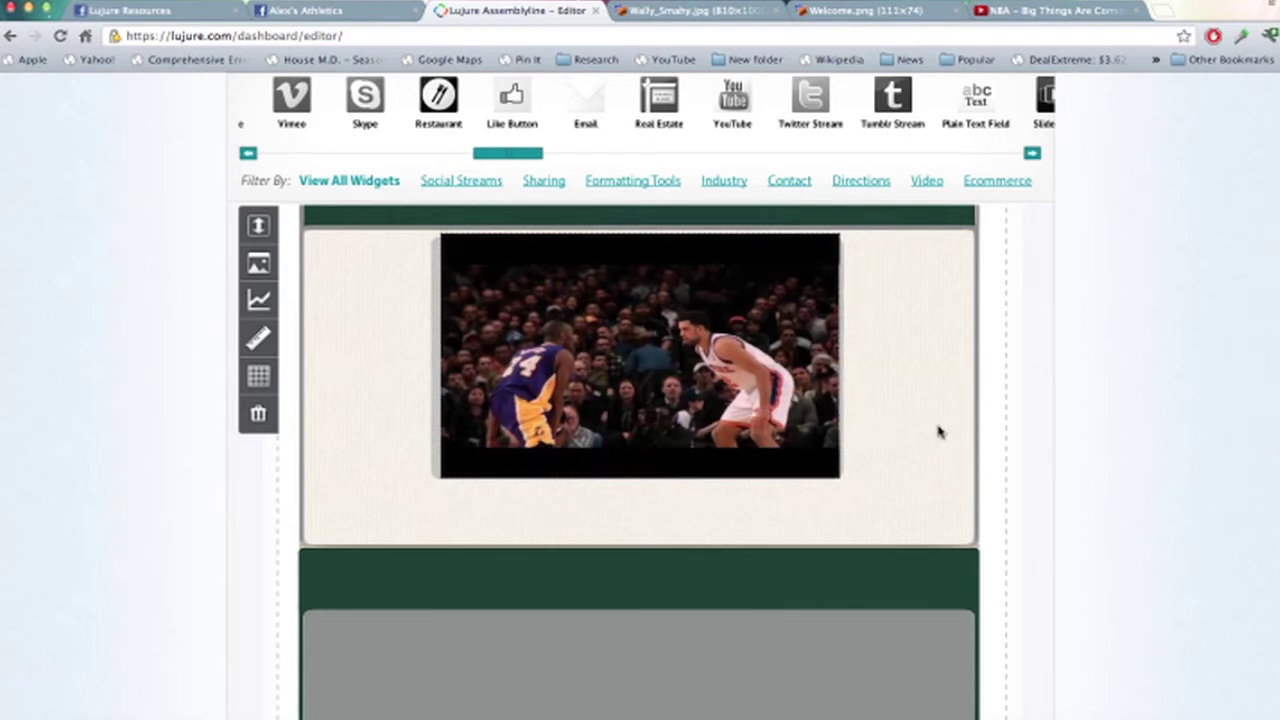
{"action": "scroll", "coordinate": [936, 430], "scroll_direction": "up", "scroll_amount": 4}
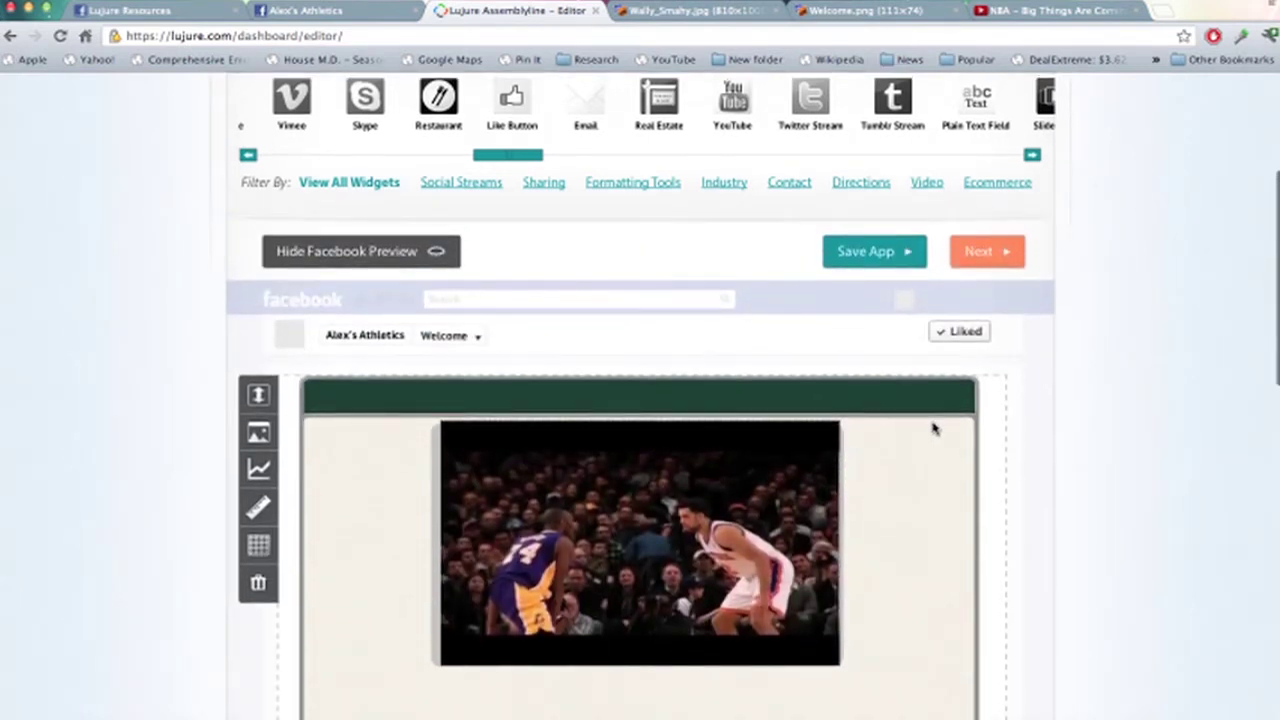
{"action": "scroll", "coordinate": [936, 430], "scroll_direction": "up", "scroll_amount": 1}
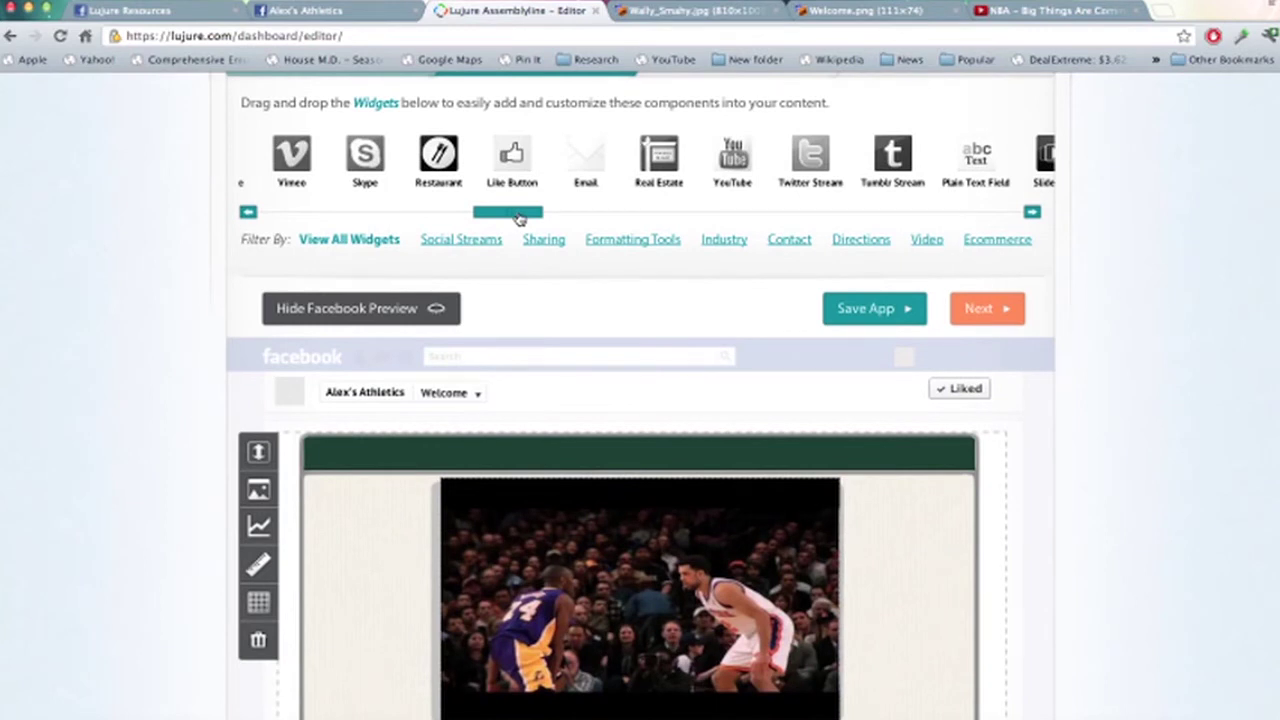
Add a Like button targeting the Alex's Athletics Facebook page URL to the green header
{"action": "mouse_move", "coordinate": [512, 165]}
{"action": "left_mouse_down"}
{"action": "mouse_move", "coordinate": [503, 451]}
{"action": "mouse_move", "coordinate": [485, 460]}
{"action": "left_mouse_up"}
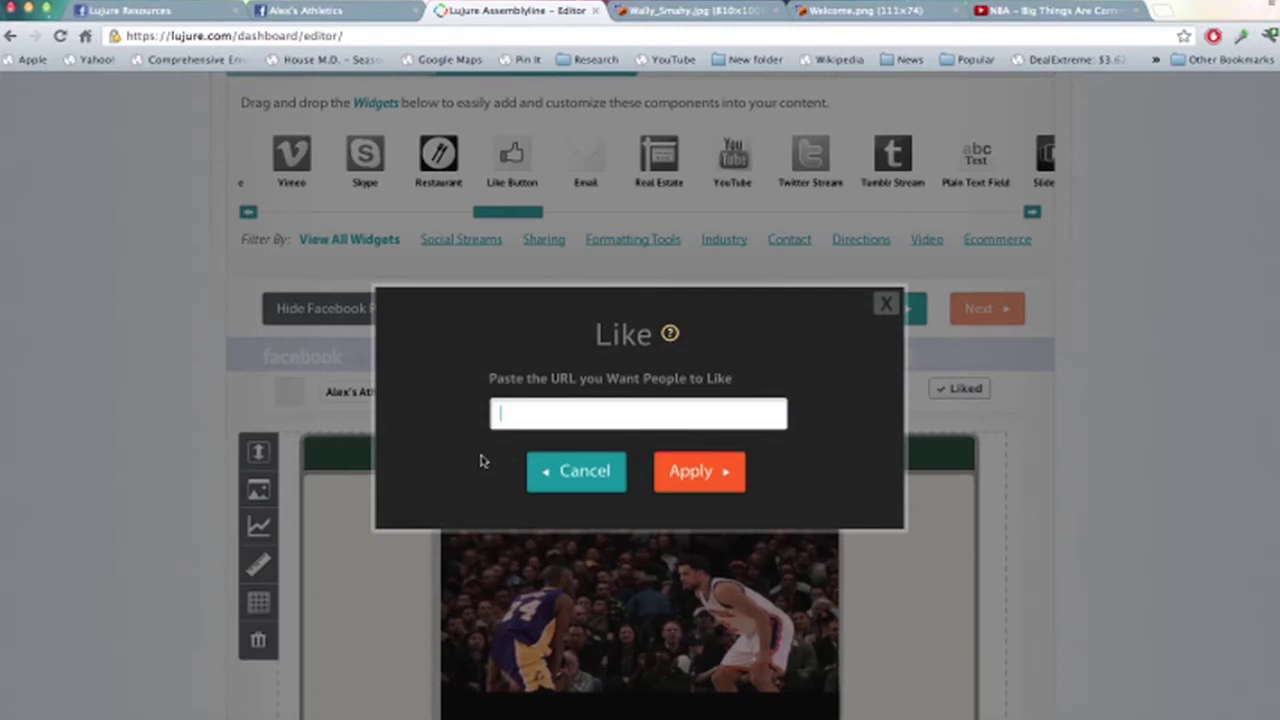
{"action": "left_click", "coordinate": [364, 22]}
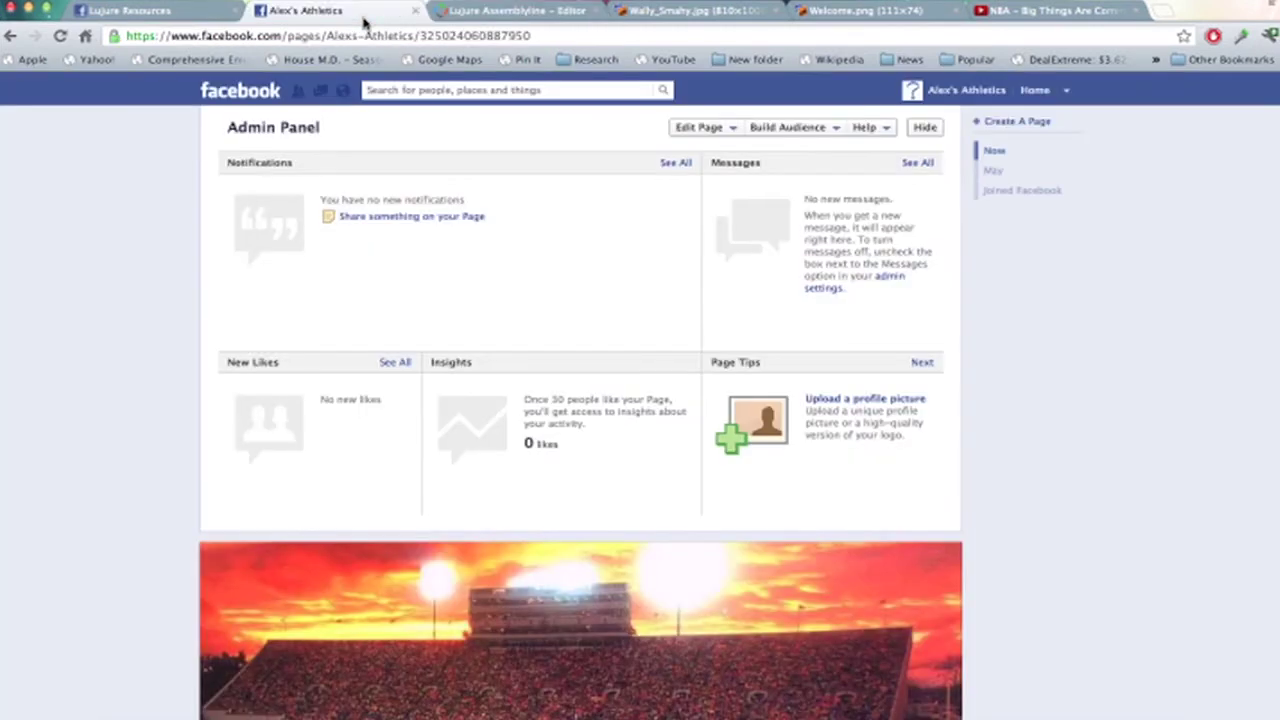
{"action": "left_click", "coordinate": [533, 35]}
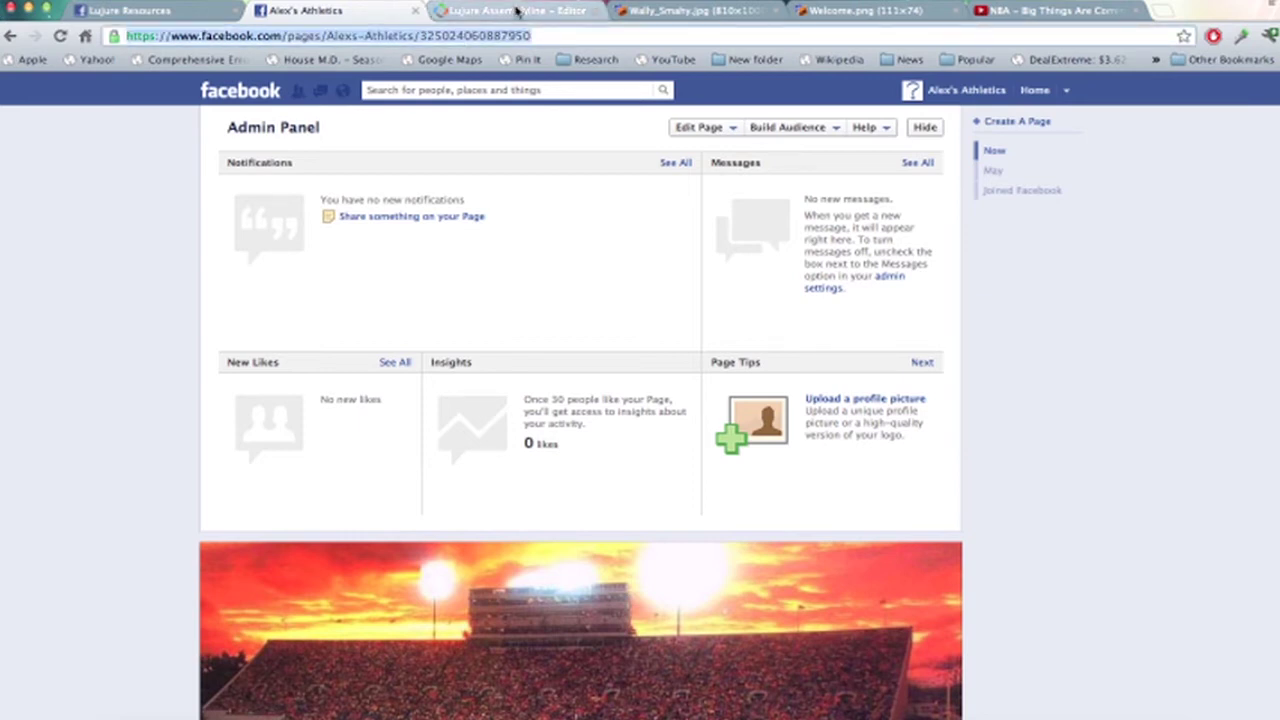
{"action": "left_click", "coordinate": [516, 11]}
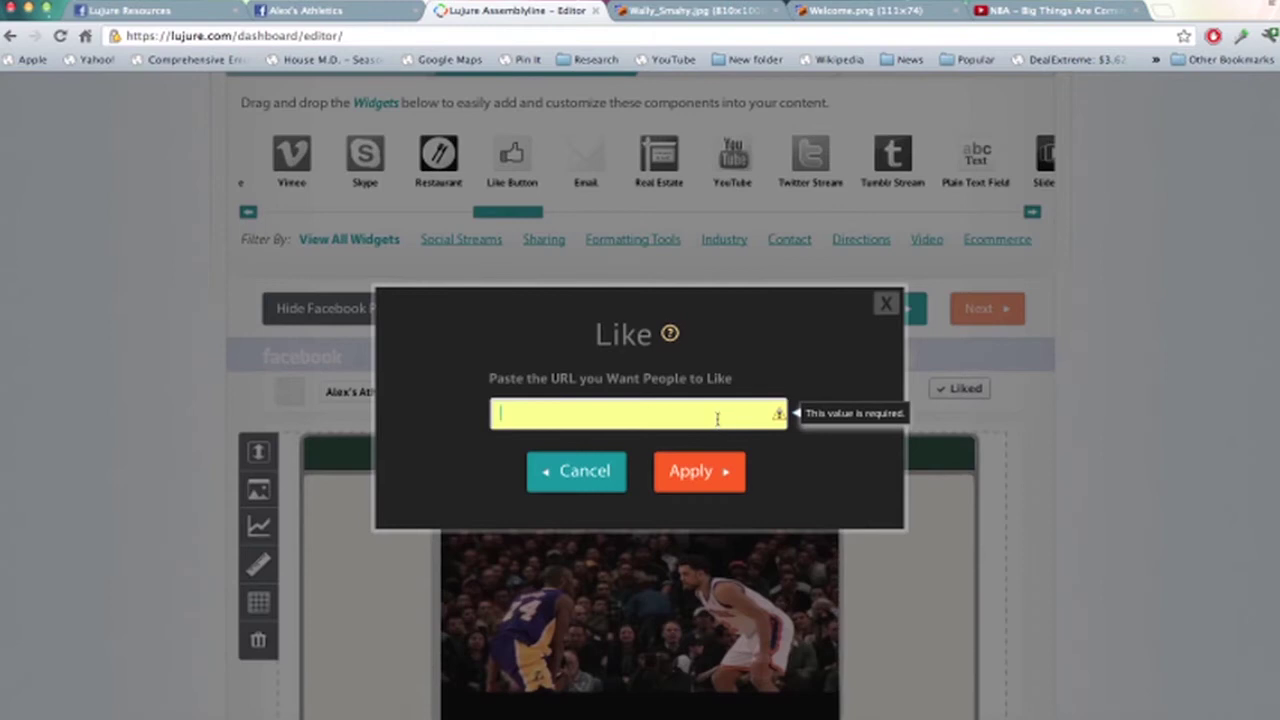
{"action": "key", "text": "ctrl+v"}
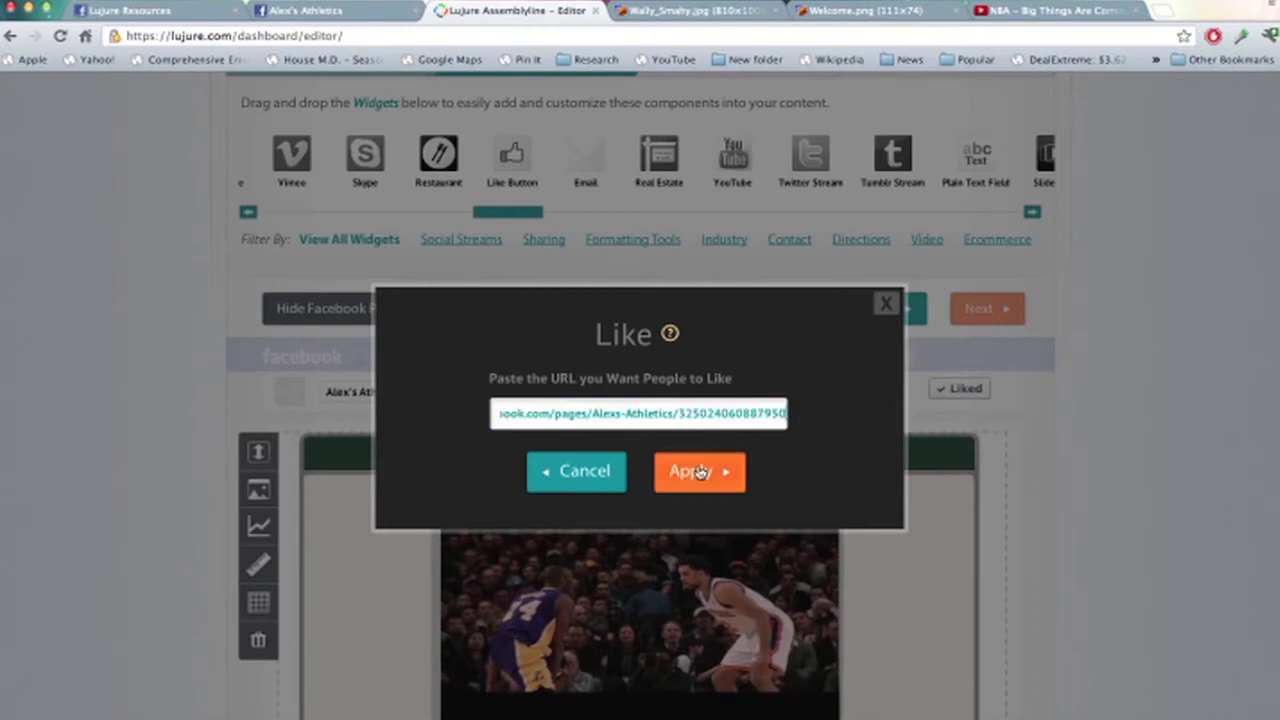
{"action": "left_click", "coordinate": [699, 474]}
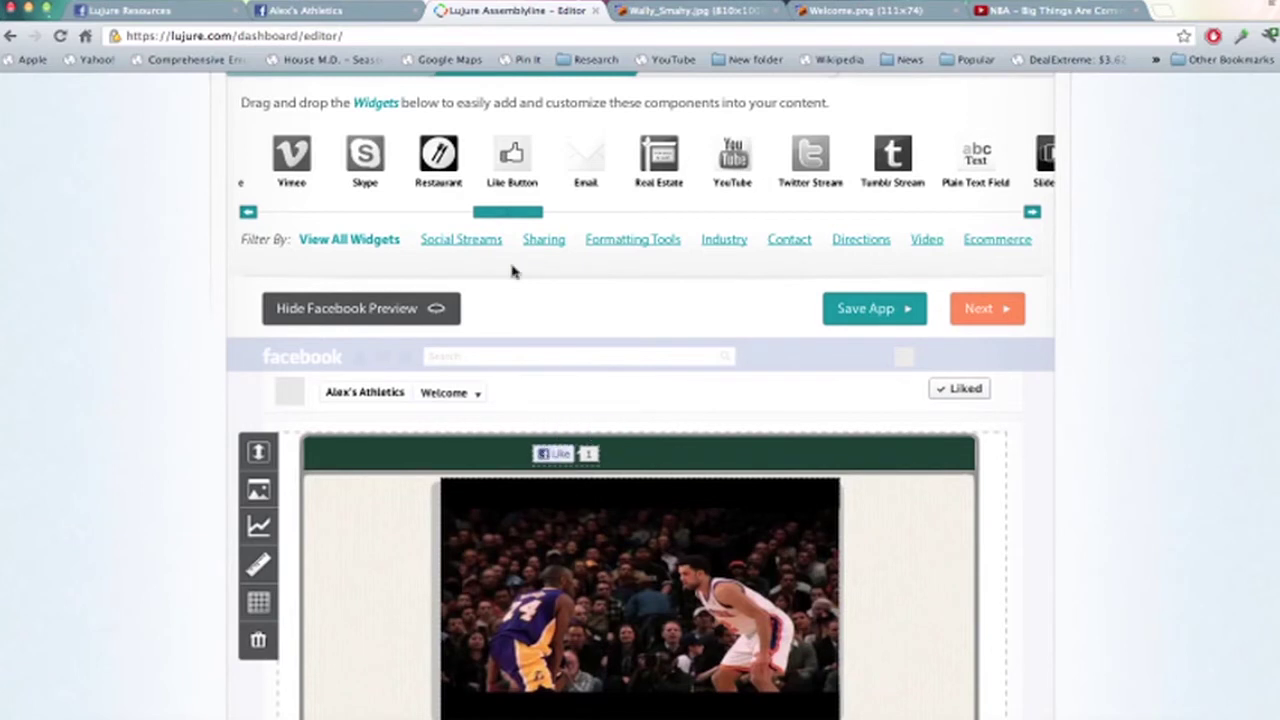
Place a Facebook Send button for the page URL just above the video
{"action": "mouse_move", "coordinate": [508, 218]}
{"action": "left_mouse_down"}
{"action": "mouse_move", "coordinate": [709, 215]}
{"action": "mouse_move", "coordinate": [735, 228]}
{"action": "mouse_move", "coordinate": [823, 217]}
{"action": "mouse_move", "coordinate": [438, 196]}
{"action": "mouse_move", "coordinate": [390, 208]}
{"action": "left_mouse_up"}
{"action": "mouse_move", "coordinate": [358, 168]}
{"action": "left_mouse_down"}
{"action": "mouse_move", "coordinate": [588, 316]}
{"action": "mouse_move", "coordinate": [700, 426]}
{"action": "mouse_move", "coordinate": [685, 440]}
{"action": "left_mouse_up"}
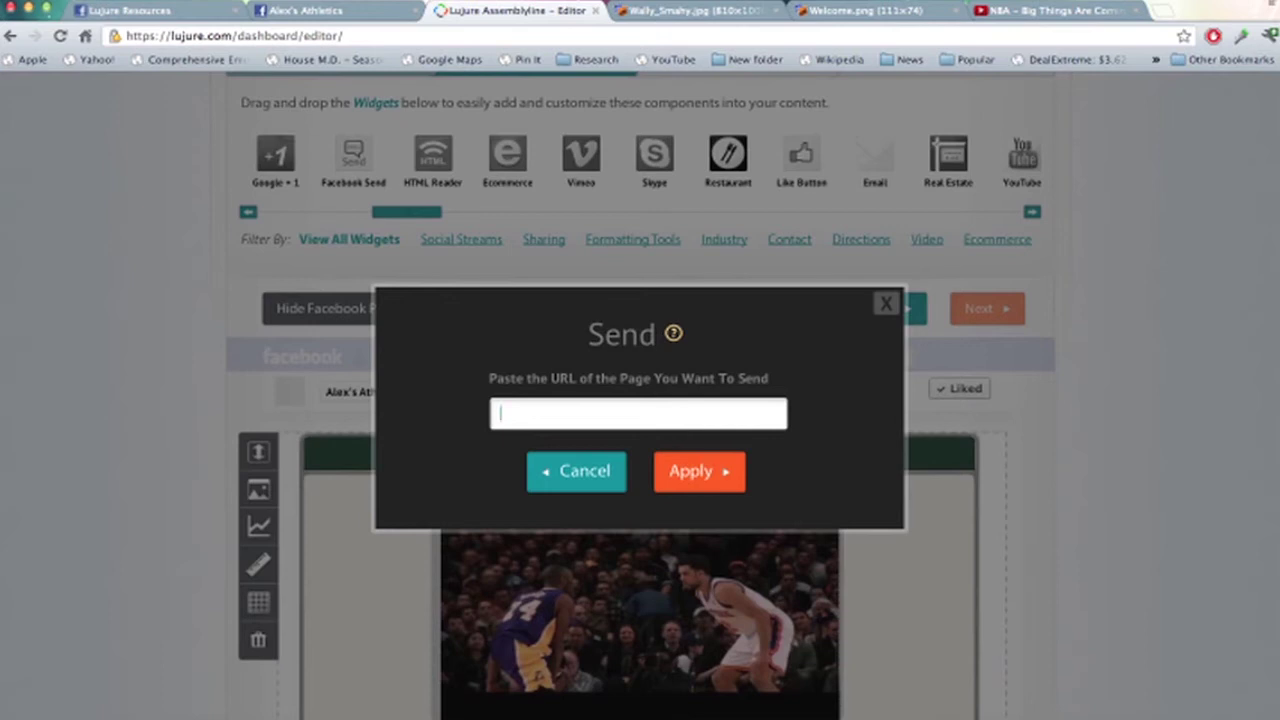
{"action": "key", "text": "ctrl+v"}
{"action": "left_click", "coordinate": [685, 470]}
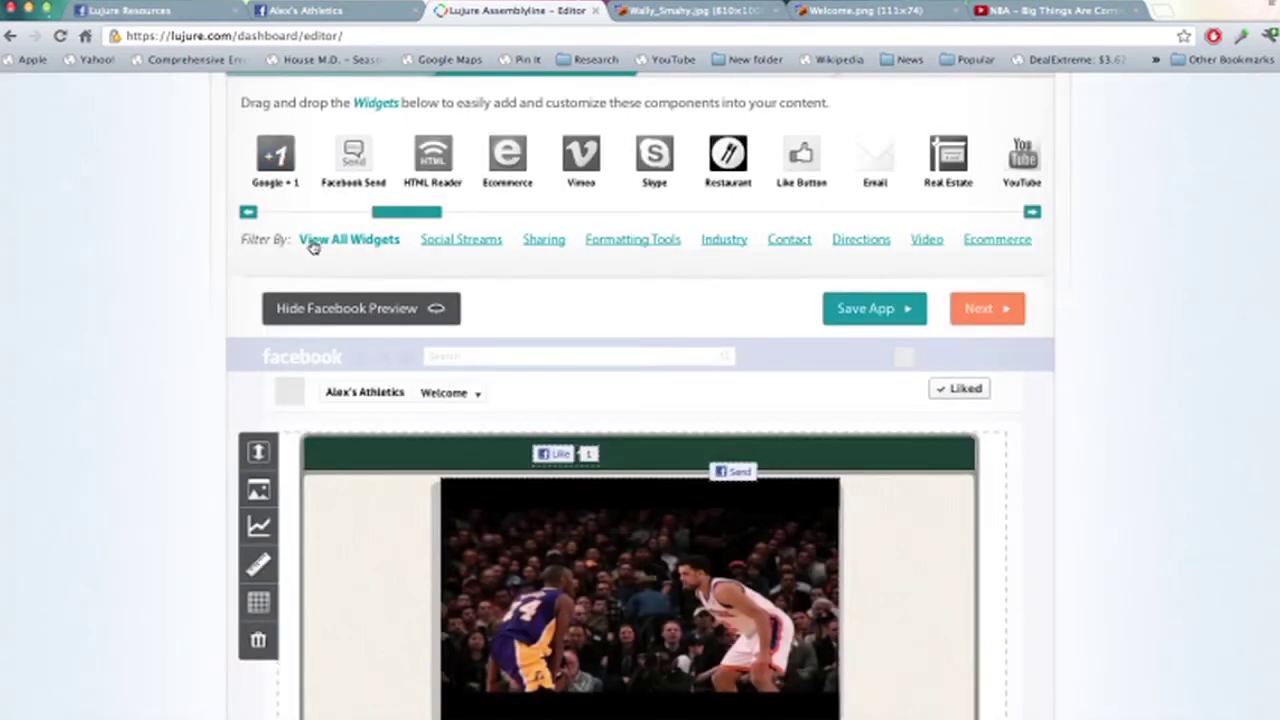
Add a Google +1 button for the page URL to the green header
{"action": "left_click_drag", "start_coordinate": [283, 152], "coordinate": [487, 447]}
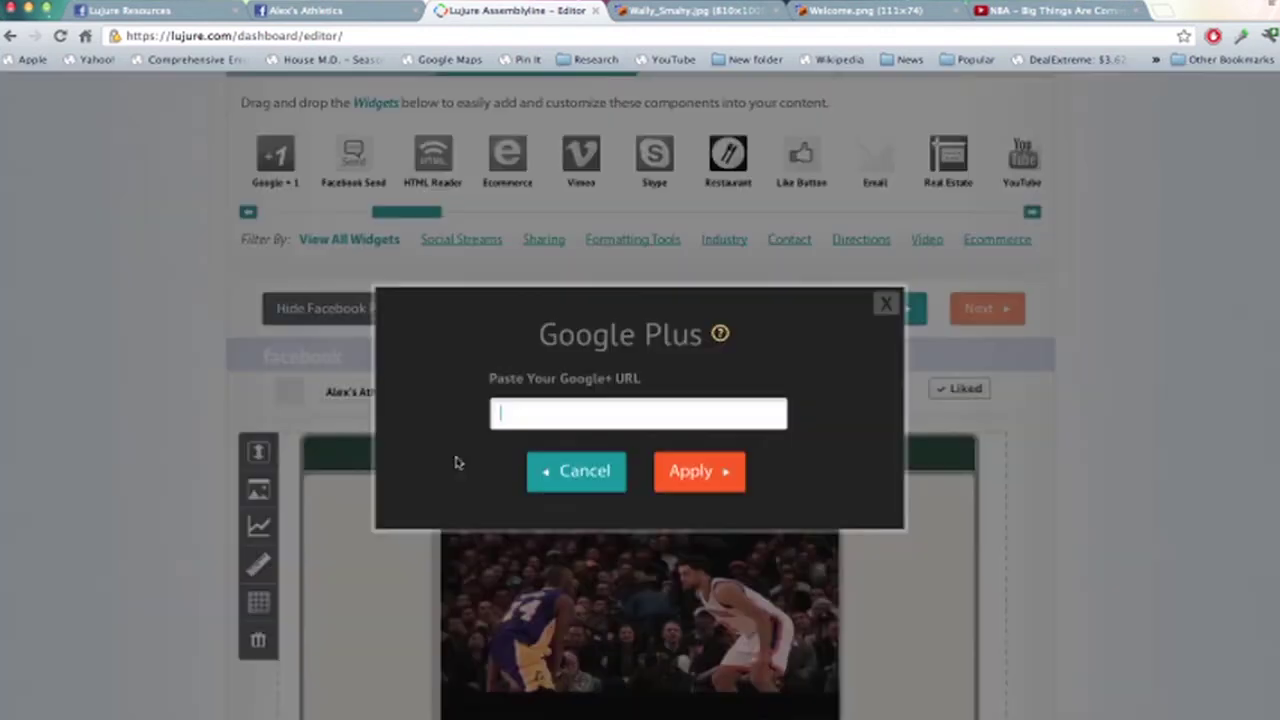
{"action": "left_click", "coordinate": [593, 417]}
{"action": "key", "text": "super+v"}
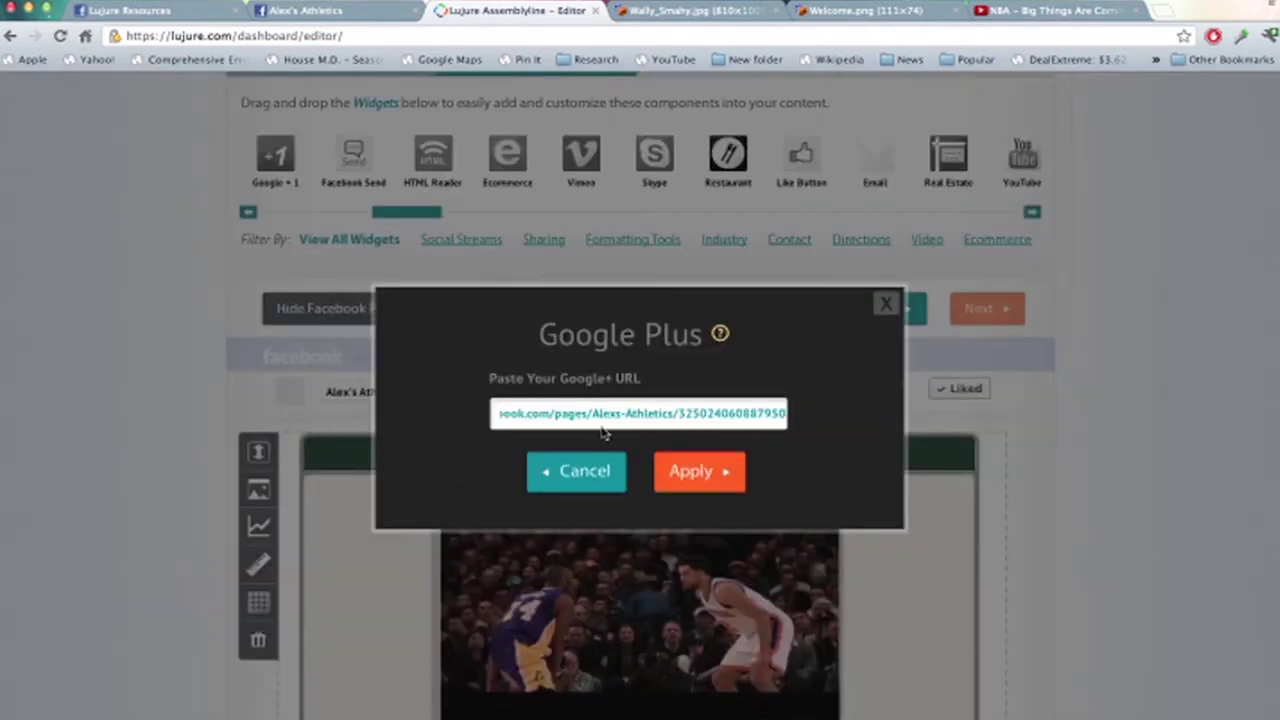
{"action": "left_click", "coordinate": [683, 466]}
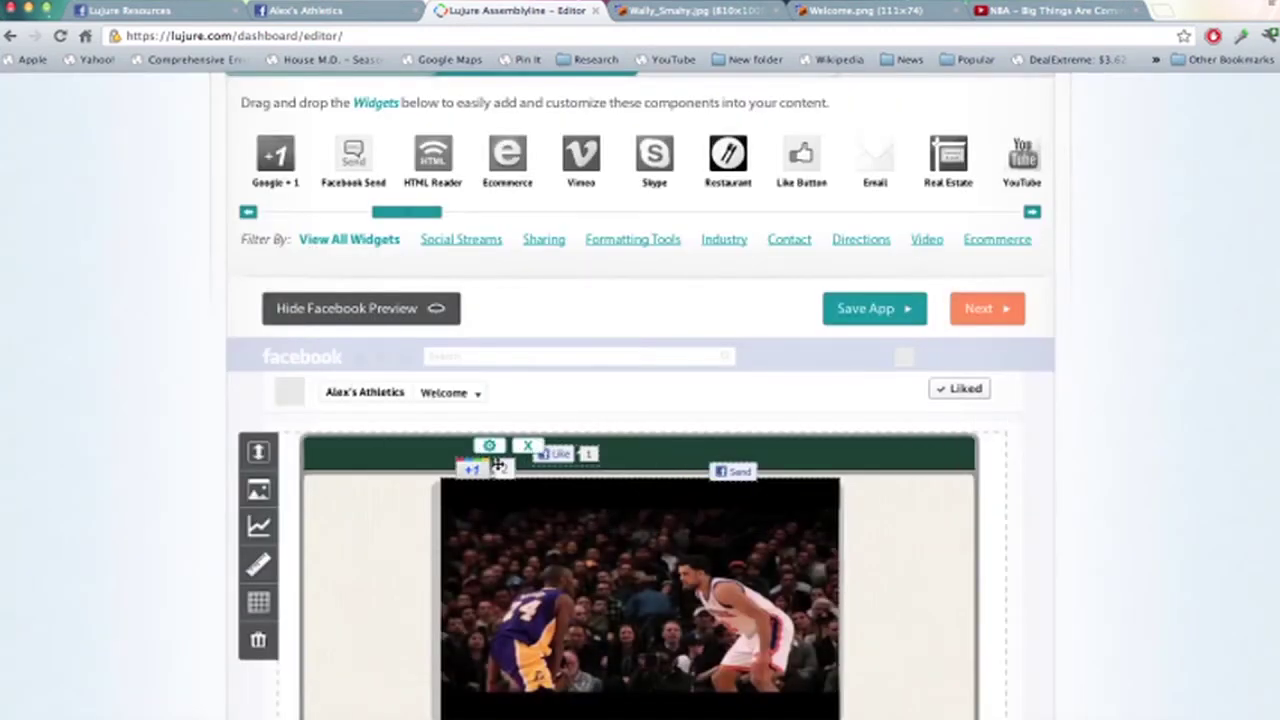
Space the +1, Like and Send buttons left to right across the header
{"action": "left_click_drag", "start_coordinate": [471, 469], "coordinate": [471, 456]}
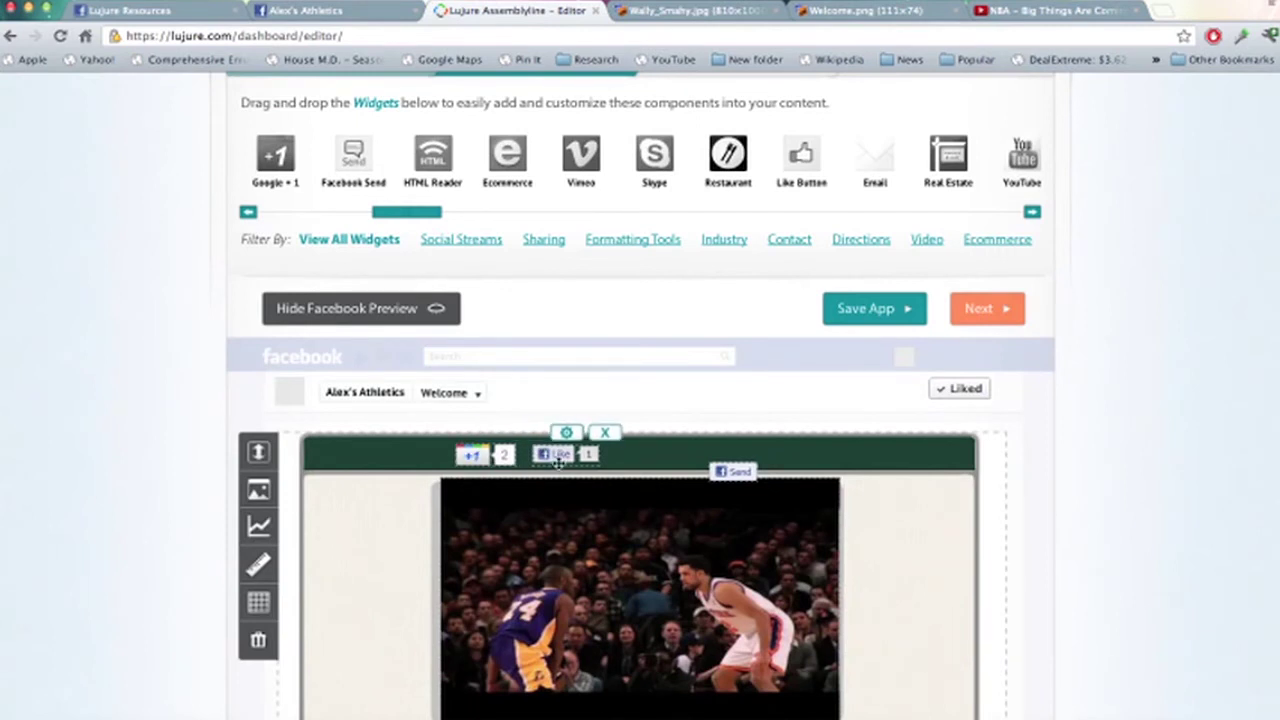
{"action": "left_click_drag", "start_coordinate": [558, 461], "coordinate": [640, 461]}
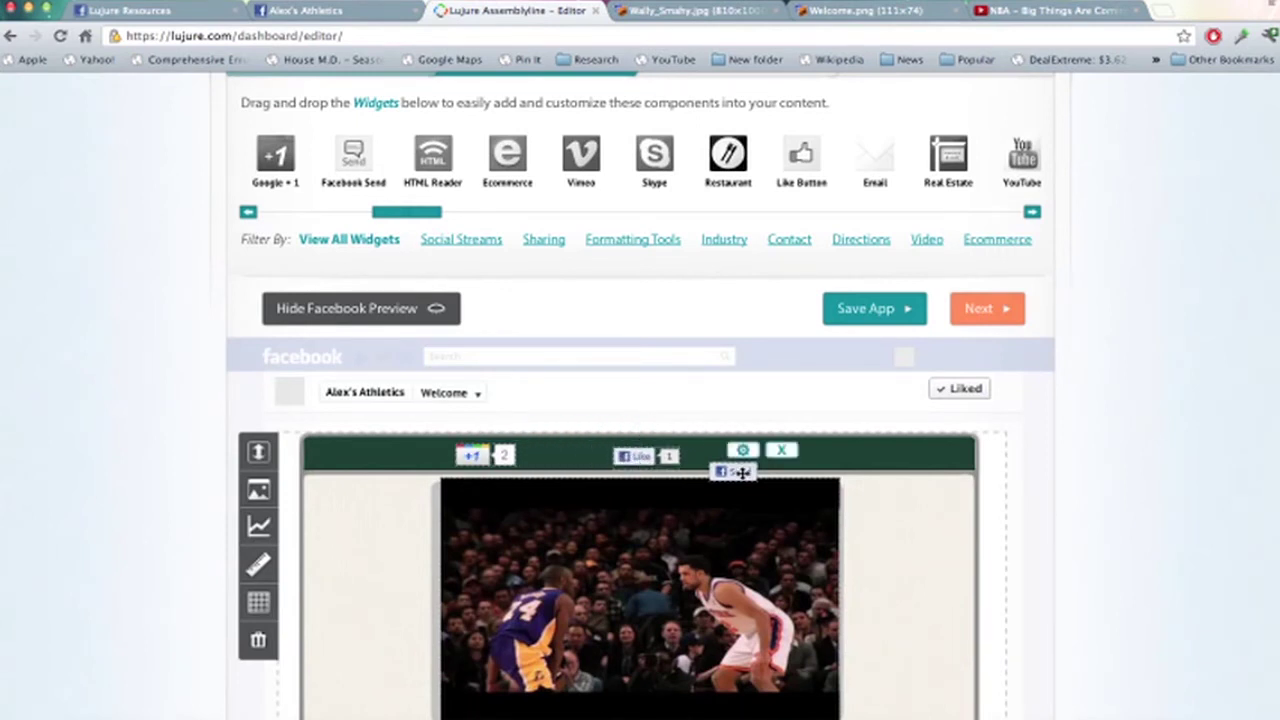
{"action": "mouse_move", "coordinate": [741, 466]}
{"action": "left_click_drag", "start_coordinate": [739, 470], "coordinate": [817, 454]}
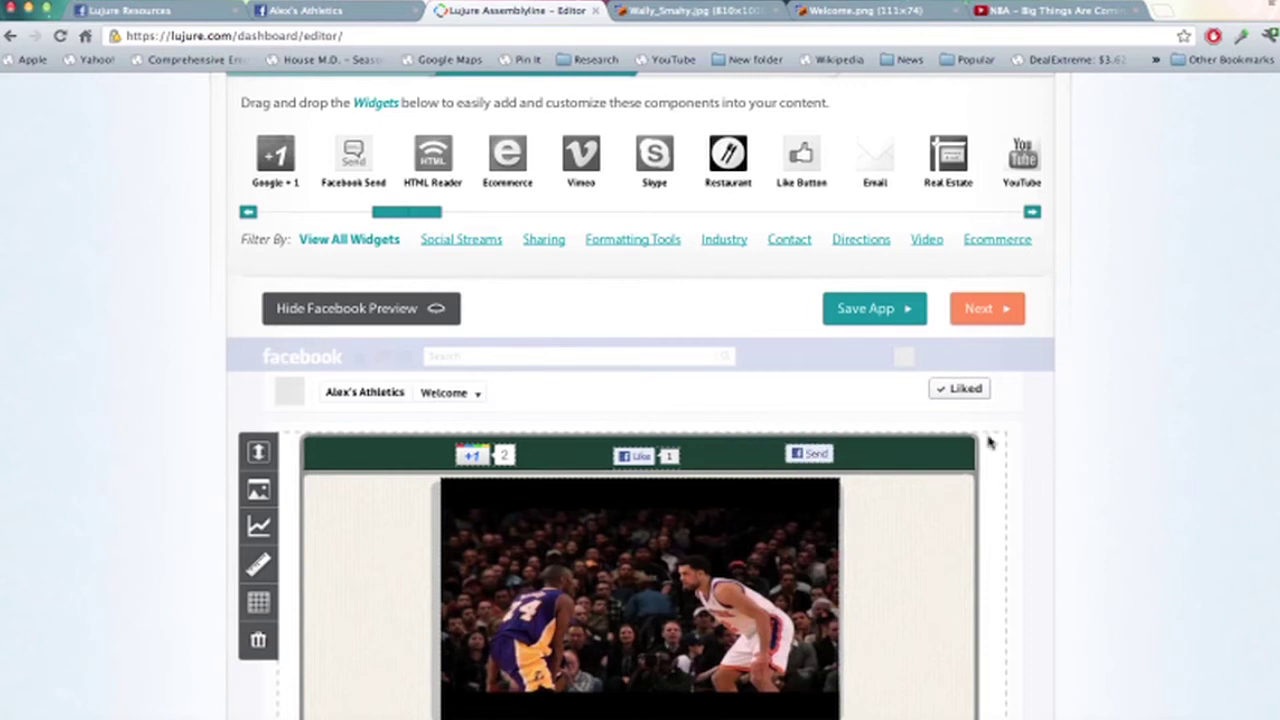
{"action": "scroll", "coordinate": [988, 442], "scroll_direction": "down", "scroll_amount": 5}
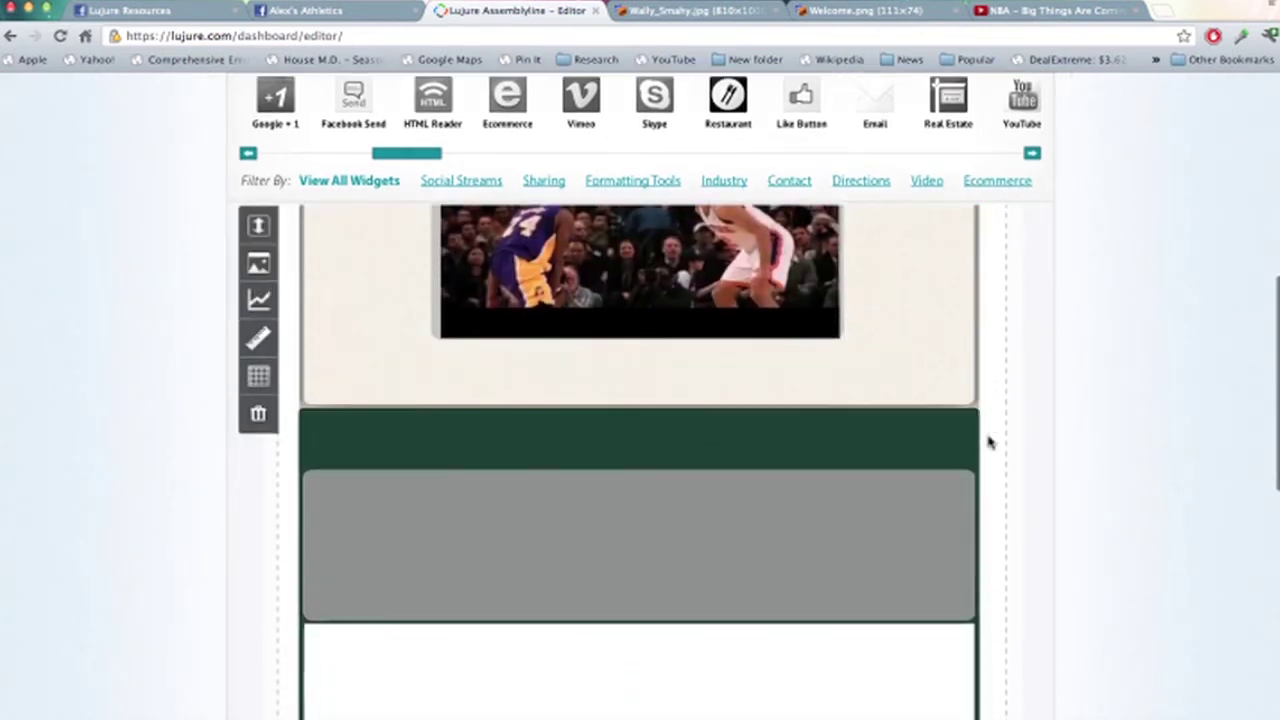
Add a Comment Stream widget with the Alex's Athletics fan page URL and more posts
{"action": "scroll", "coordinate": [988, 442], "scroll_direction": "up", "scroll_amount": 5}
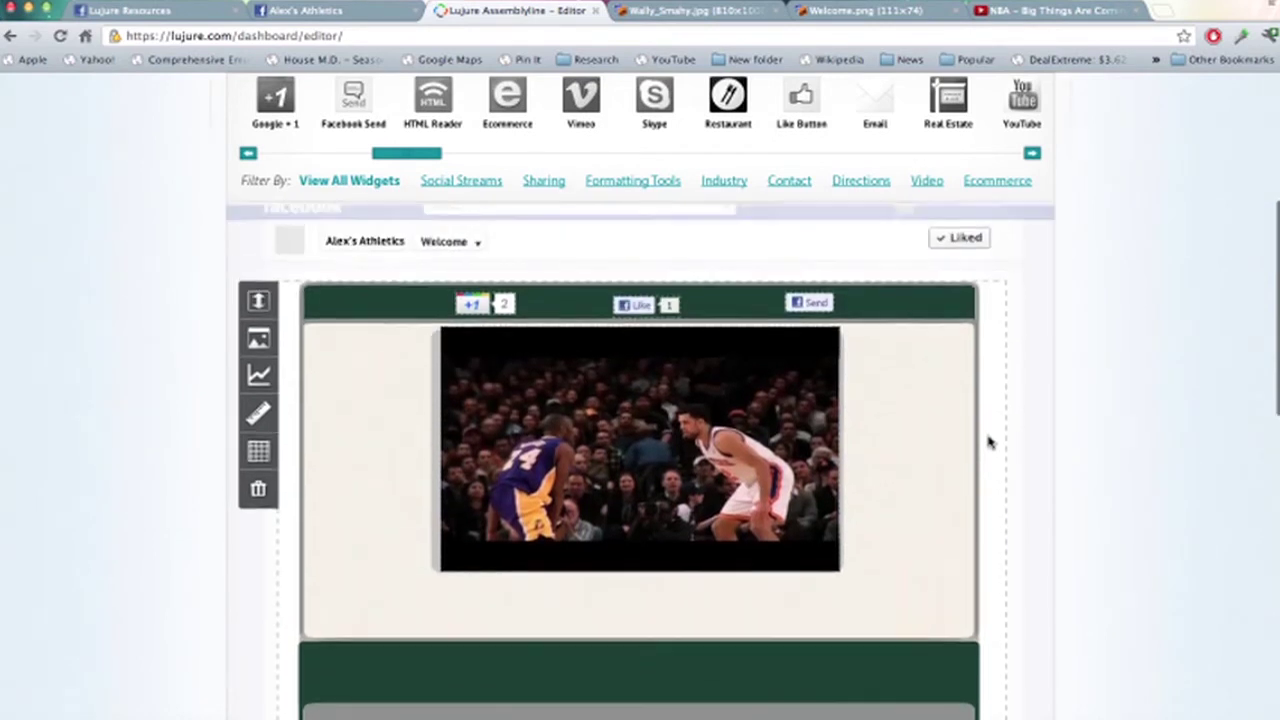
{"action": "scroll", "coordinate": [988, 442], "scroll_direction": "up", "scroll_amount": 3}
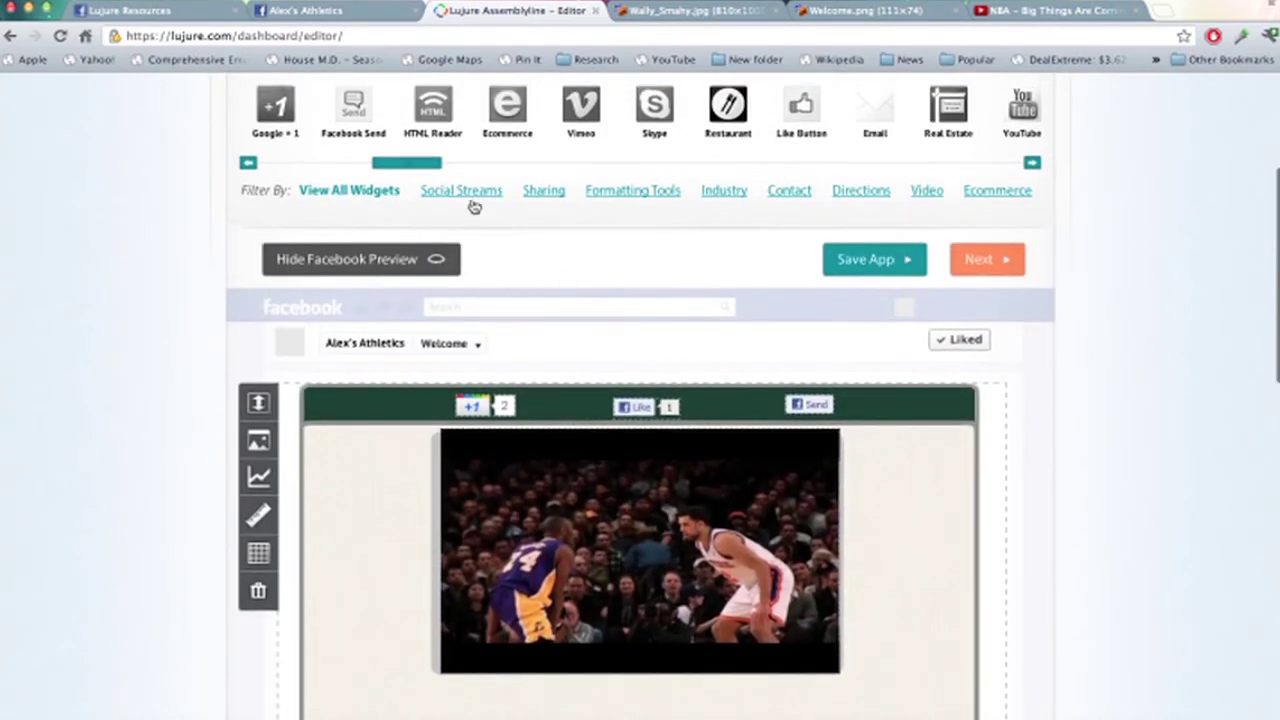
{"action": "left_click_drag", "start_coordinate": [414, 166], "coordinate": [1010, 155]}
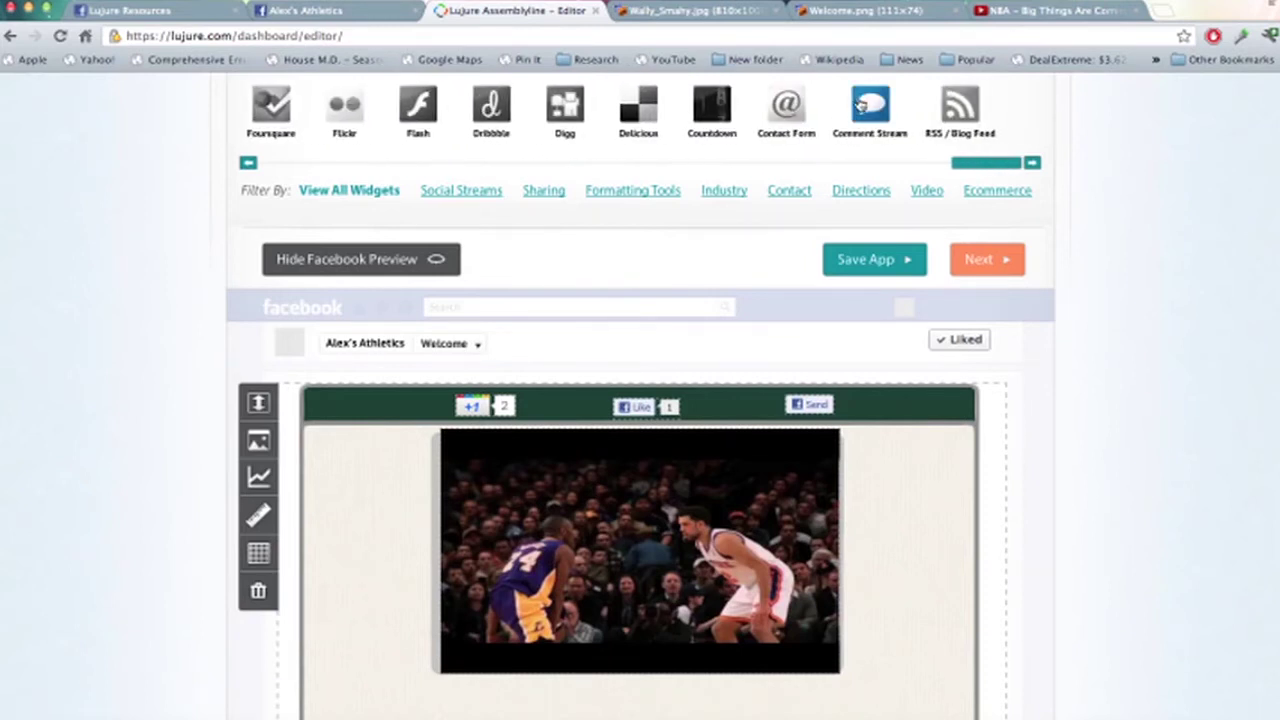
{"action": "mouse_move", "coordinate": [862, 107]}
{"action": "left_mouse_down"}
{"action": "mouse_move", "coordinate": [866, 260]}
{"action": "mouse_move", "coordinate": [746, 474]}
{"action": "mouse_move", "coordinate": [588, 601]}
{"action": "mouse_move", "coordinate": [505, 712]}
{"action": "mouse_move", "coordinate": [510, 694]}
{"action": "left_mouse_up"}
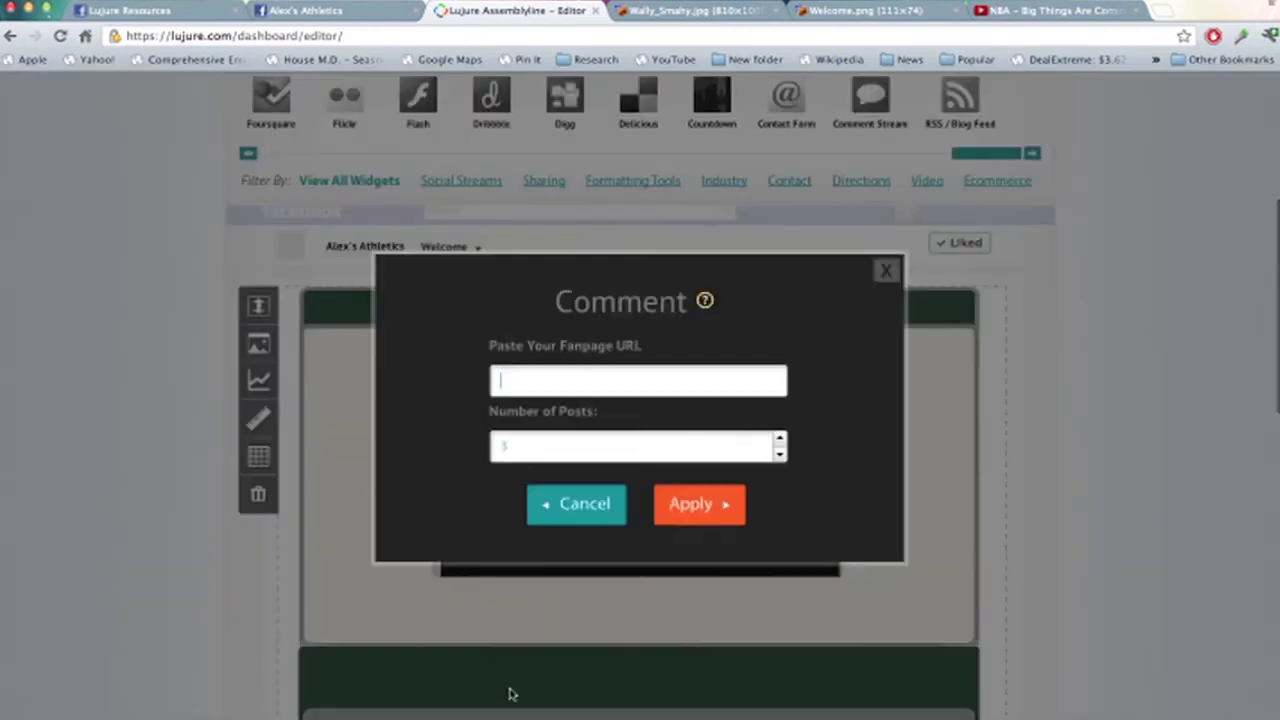
{"action": "key", "text": "ctrl+v"}
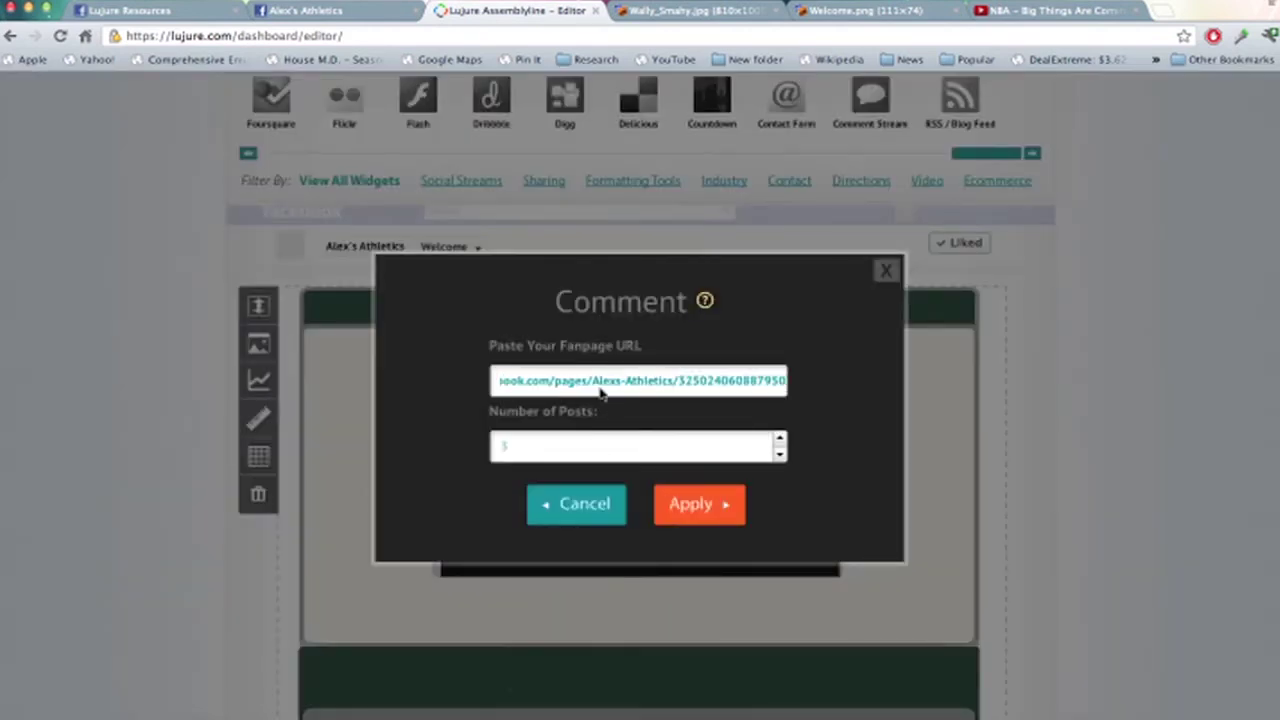
{"action": "left_click", "coordinate": [777, 441]}
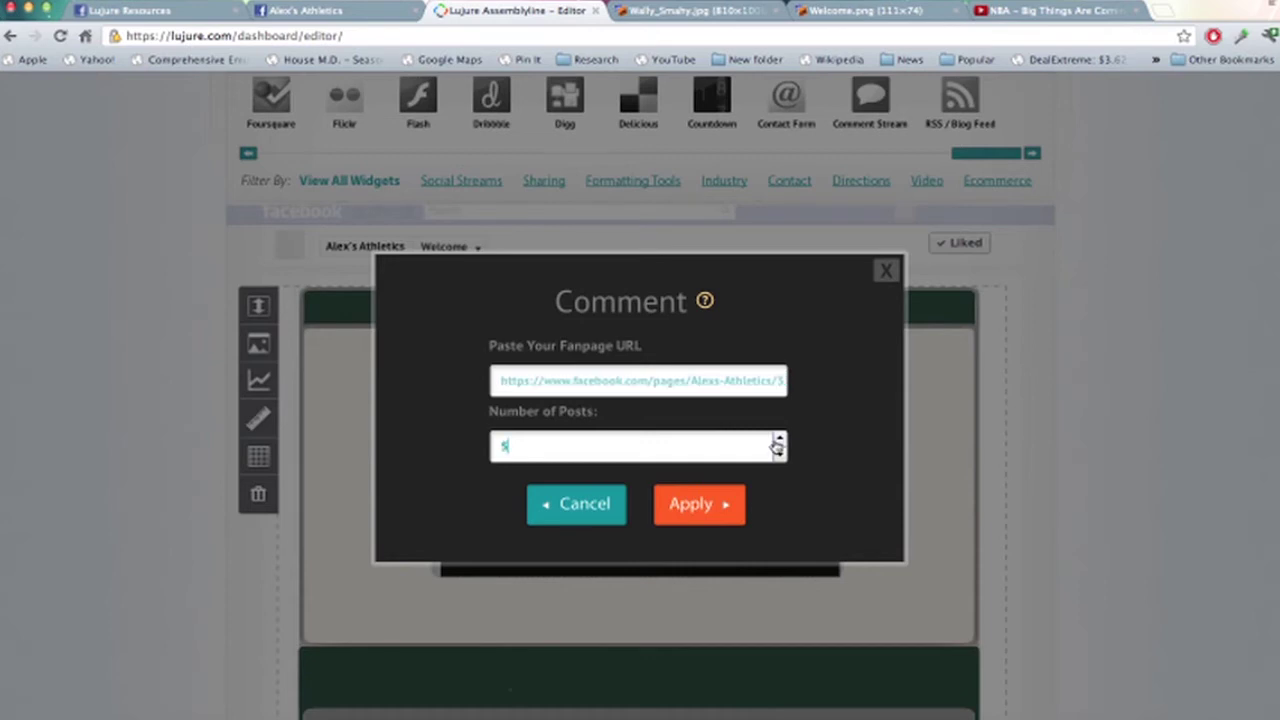
{"action": "left_click", "coordinate": [709, 503]}
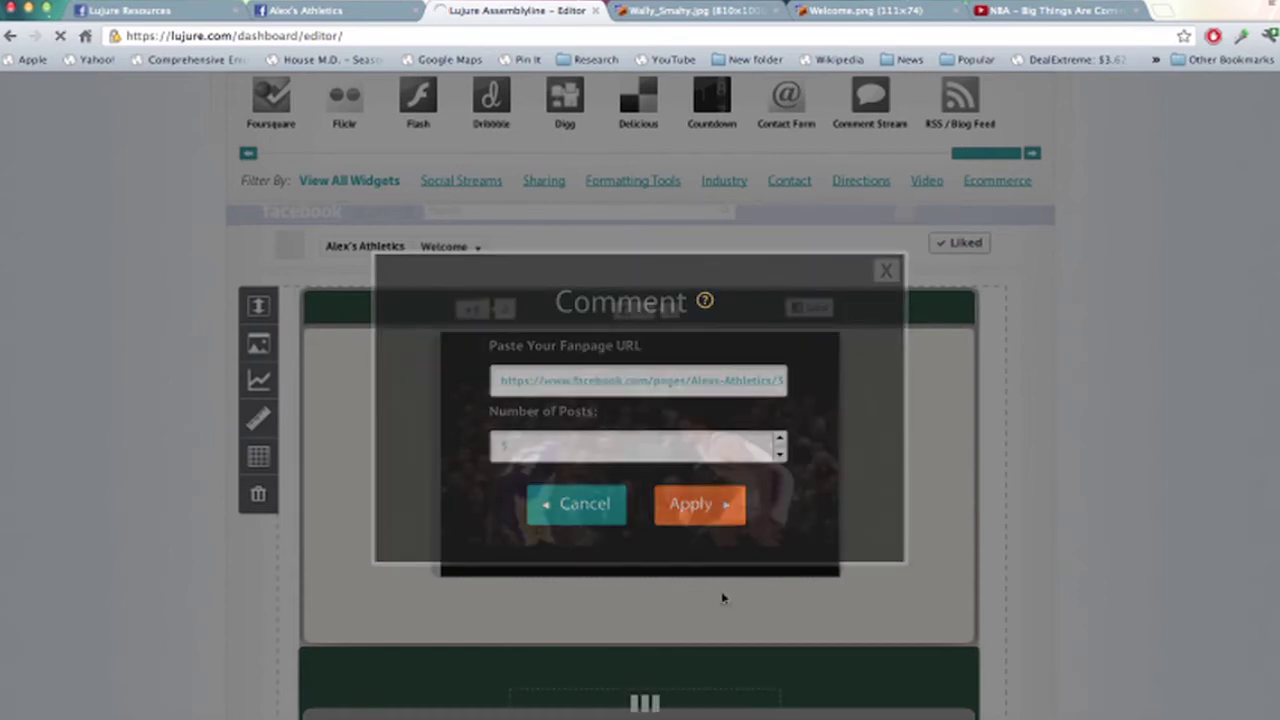
Move the comment plugin into the white section under the video and enlarge it
{"action": "scroll", "coordinate": [723, 597], "scroll_direction": "down", "scroll_amount": 4}
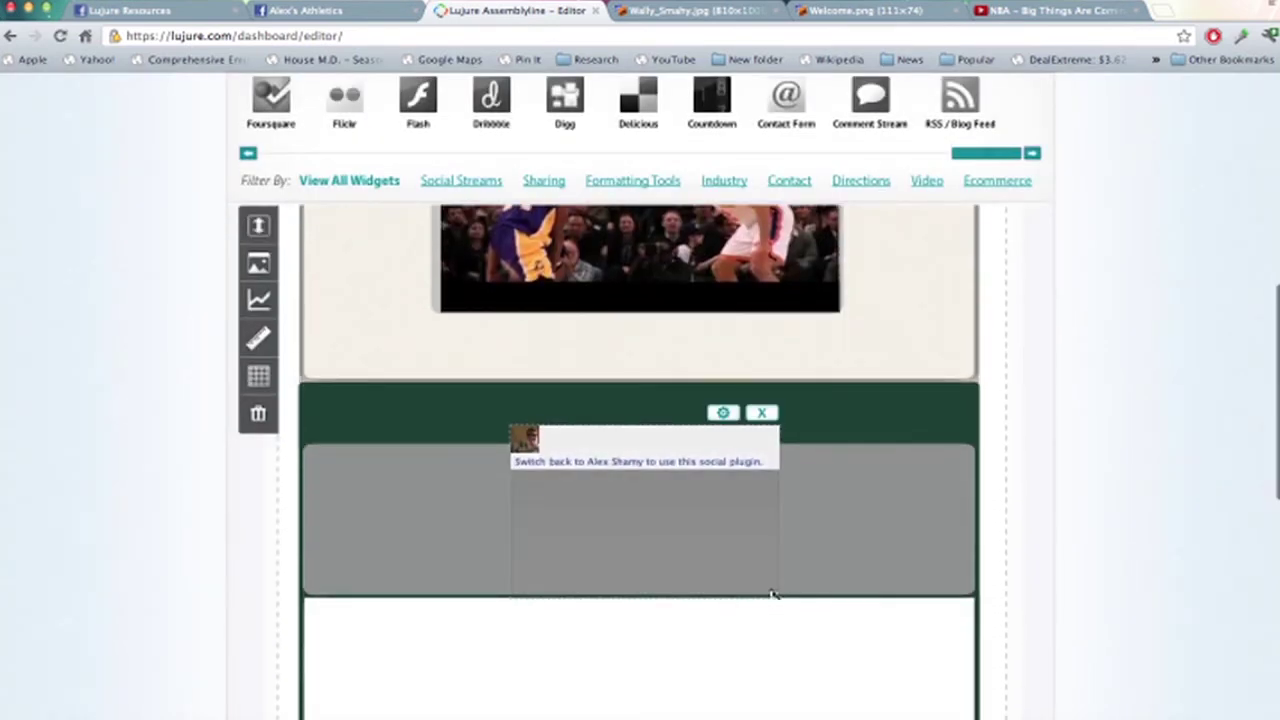
{"action": "left_click_drag", "start_coordinate": [771, 594], "coordinate": [771, 569]}
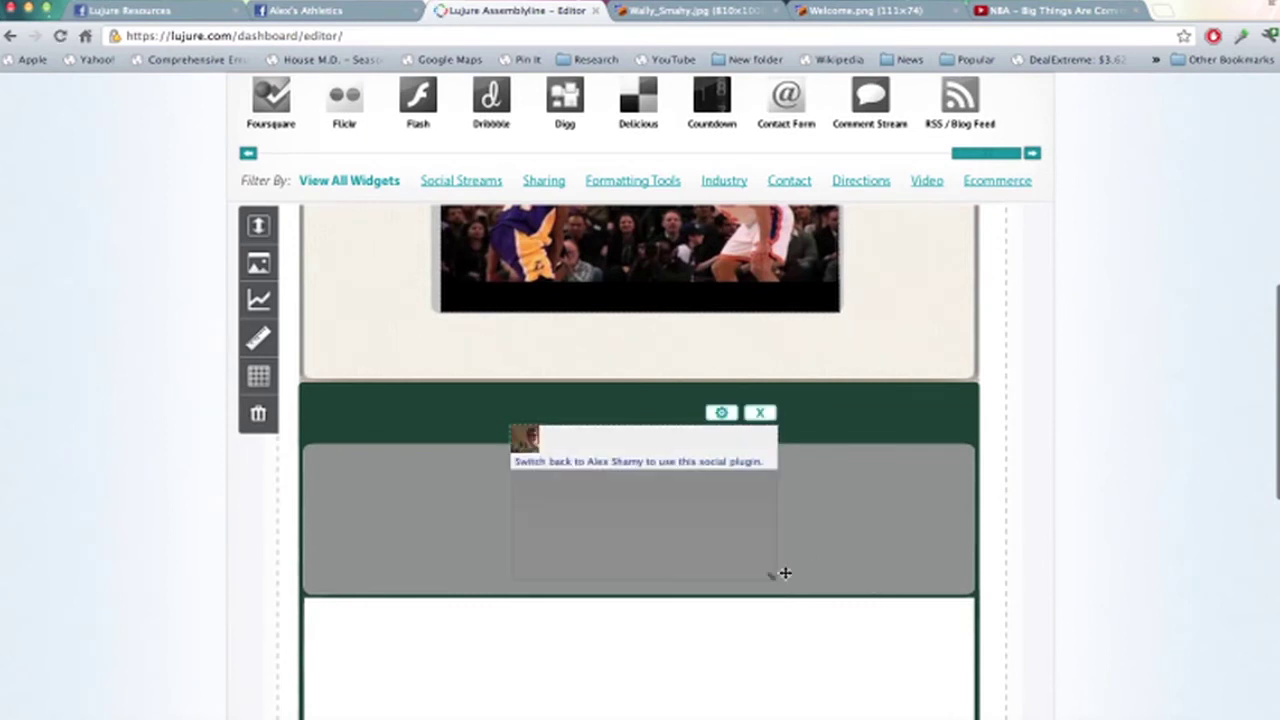
{"action": "mouse_move", "coordinate": [771, 578]}
{"action": "left_mouse_down"}
{"action": "mouse_move", "coordinate": [936, 613]}
{"action": "mouse_move", "coordinate": [960, 606]}
{"action": "left_mouse_up"}
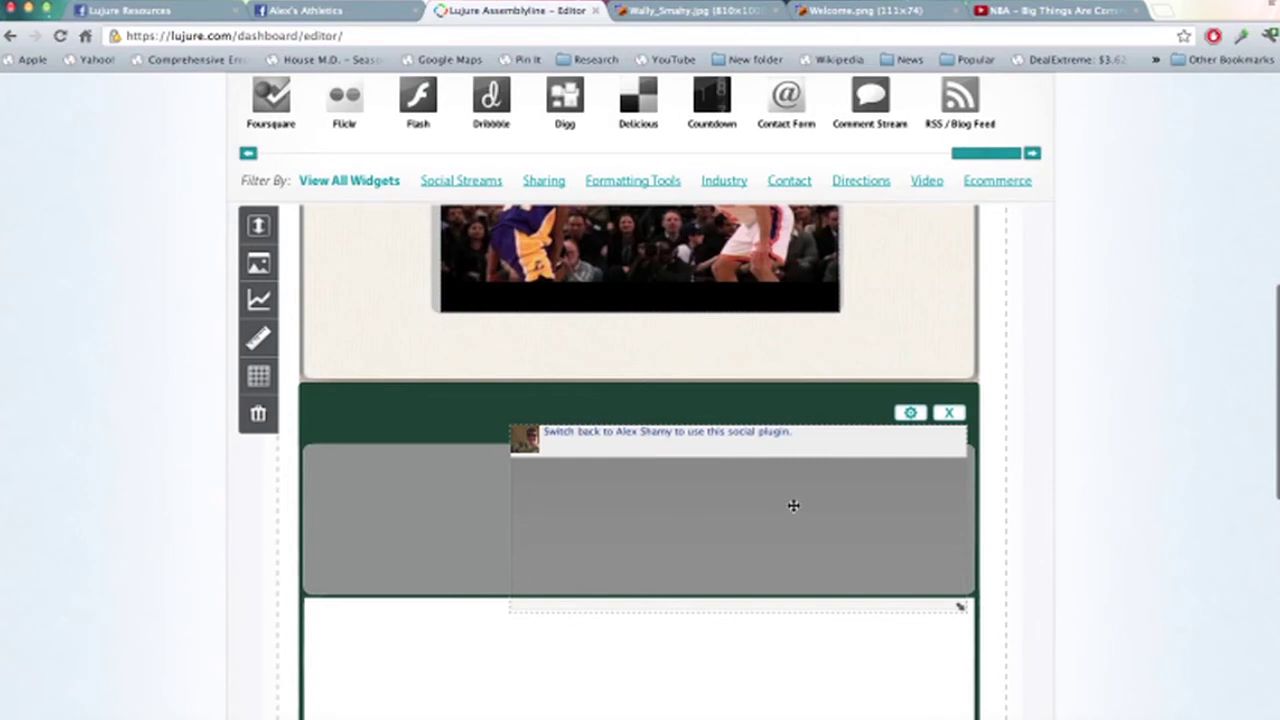
{"action": "mouse_move", "coordinate": [793, 505]}
{"action": "left_mouse_down"}
{"action": "mouse_move", "coordinate": [663, 563]}
{"action": "mouse_move", "coordinate": [617, 697]}
{"action": "left_mouse_up"}
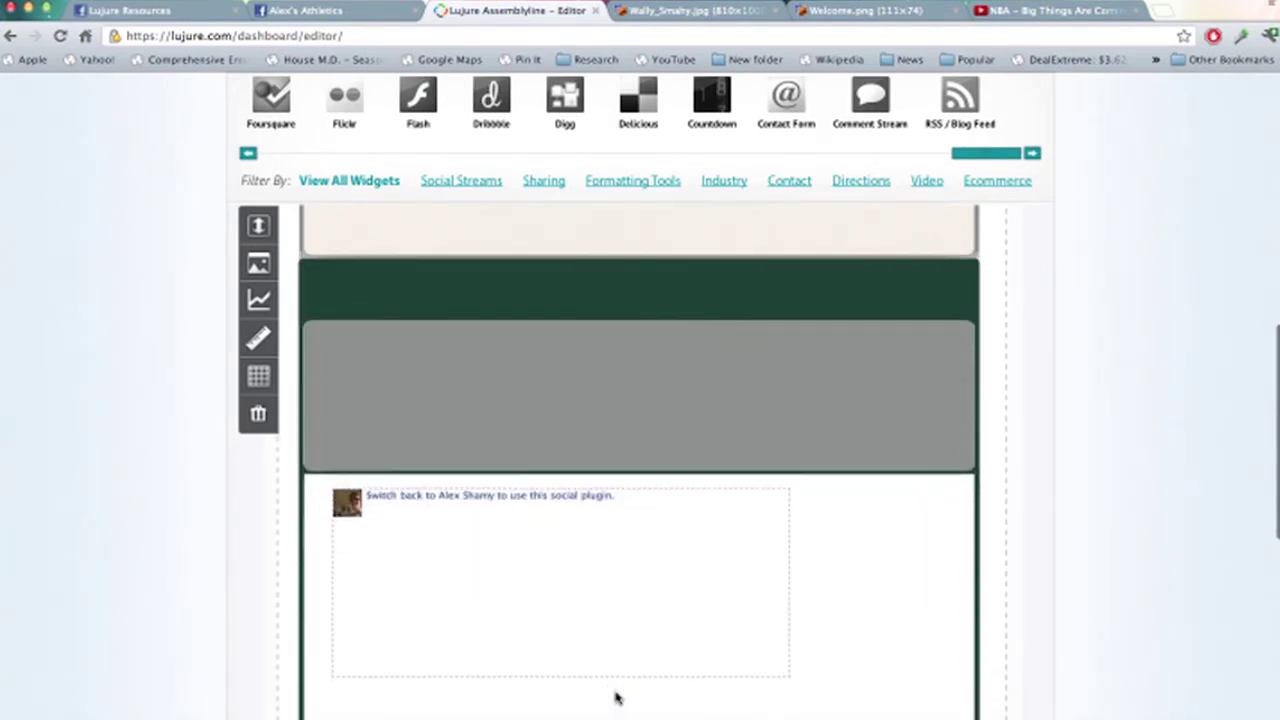
{"action": "mouse_move", "coordinate": [784, 670]}
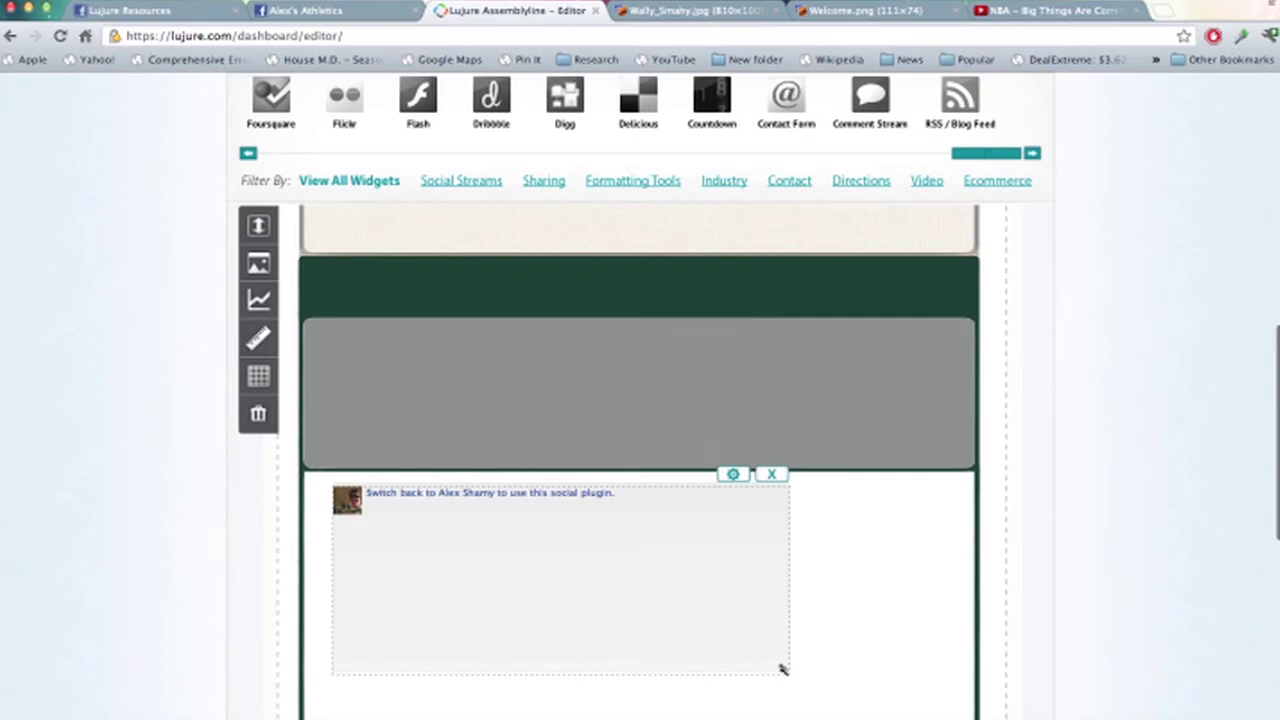
{"action": "left_click_drag", "start_coordinate": [784, 670], "coordinate": [952, 690]}
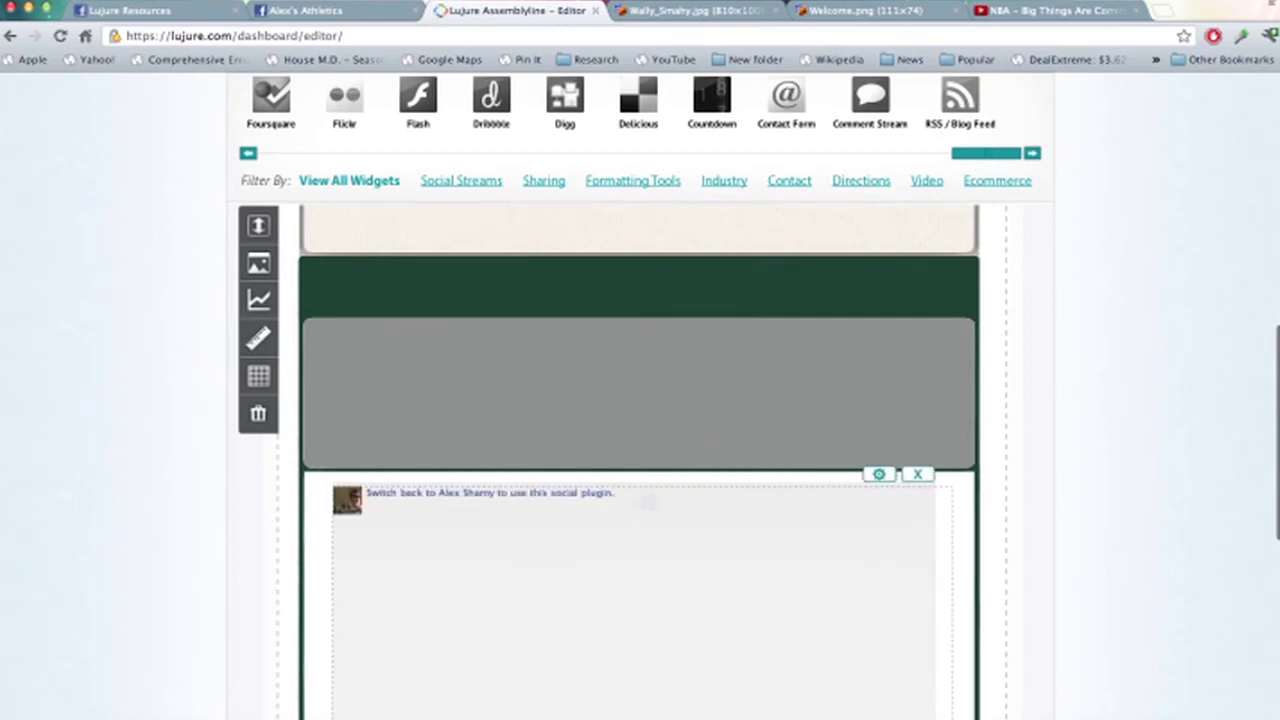
{"action": "scroll", "coordinate": [640, 450], "scroll_direction": "up", "scroll_amount": 5}
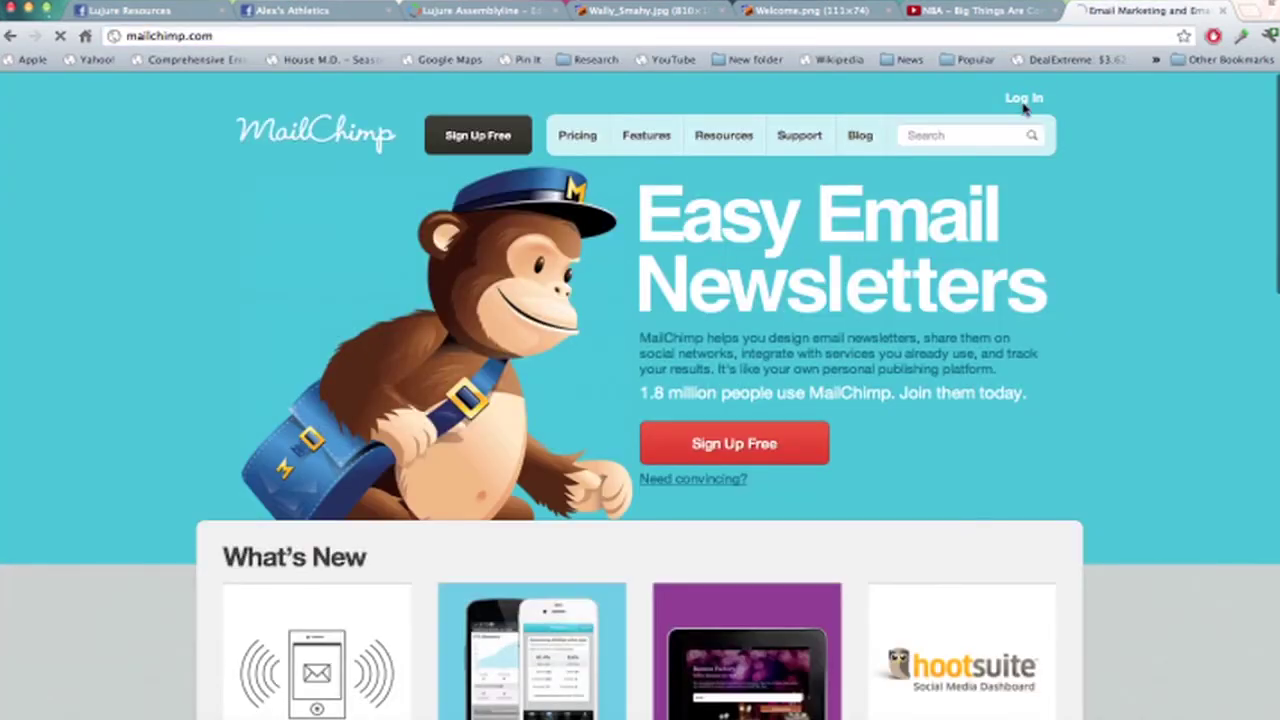
Log in to MailChimp with the account username and password, then open the Lists overview
{"action": "left_click", "coordinate": [1023, 100]}
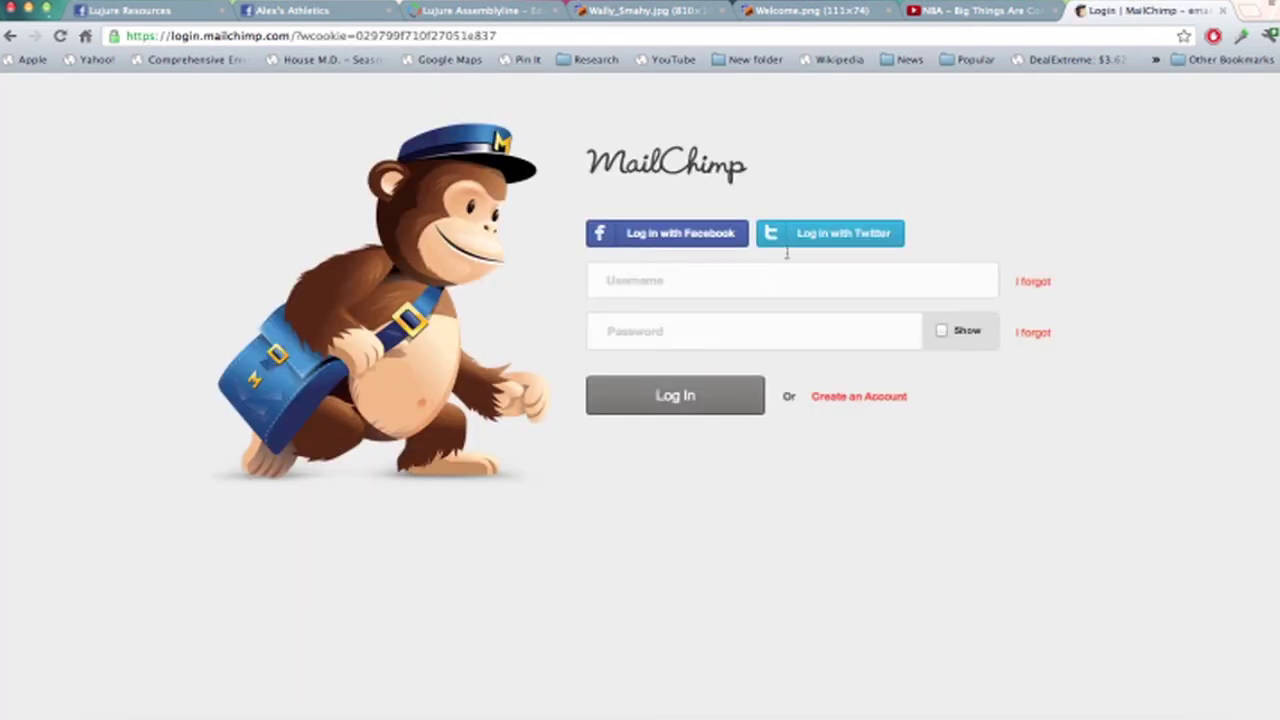
{"action": "left_click", "coordinate": [770, 287]}
{"action": "type", "text": "lujure"}
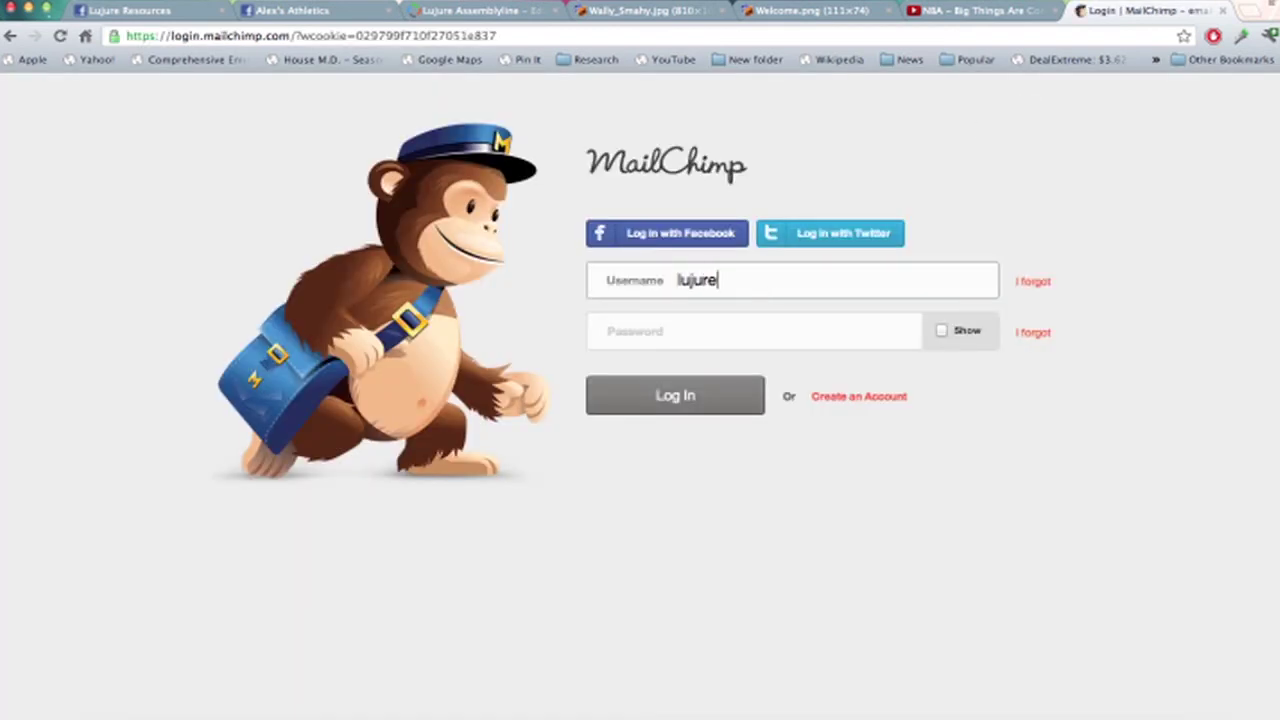
{"action": "key", "text": "Tab"}
{"action": "type", "text": "*"}
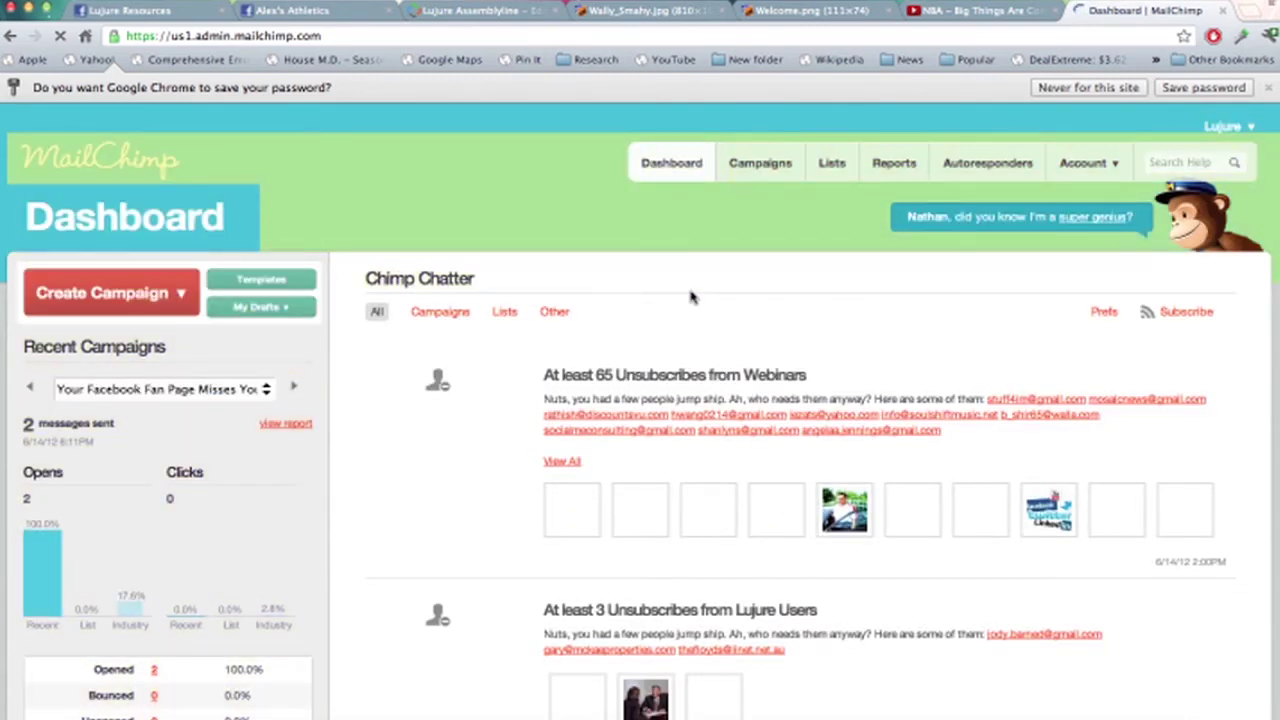
{"action": "left_click", "coordinate": [831, 163]}
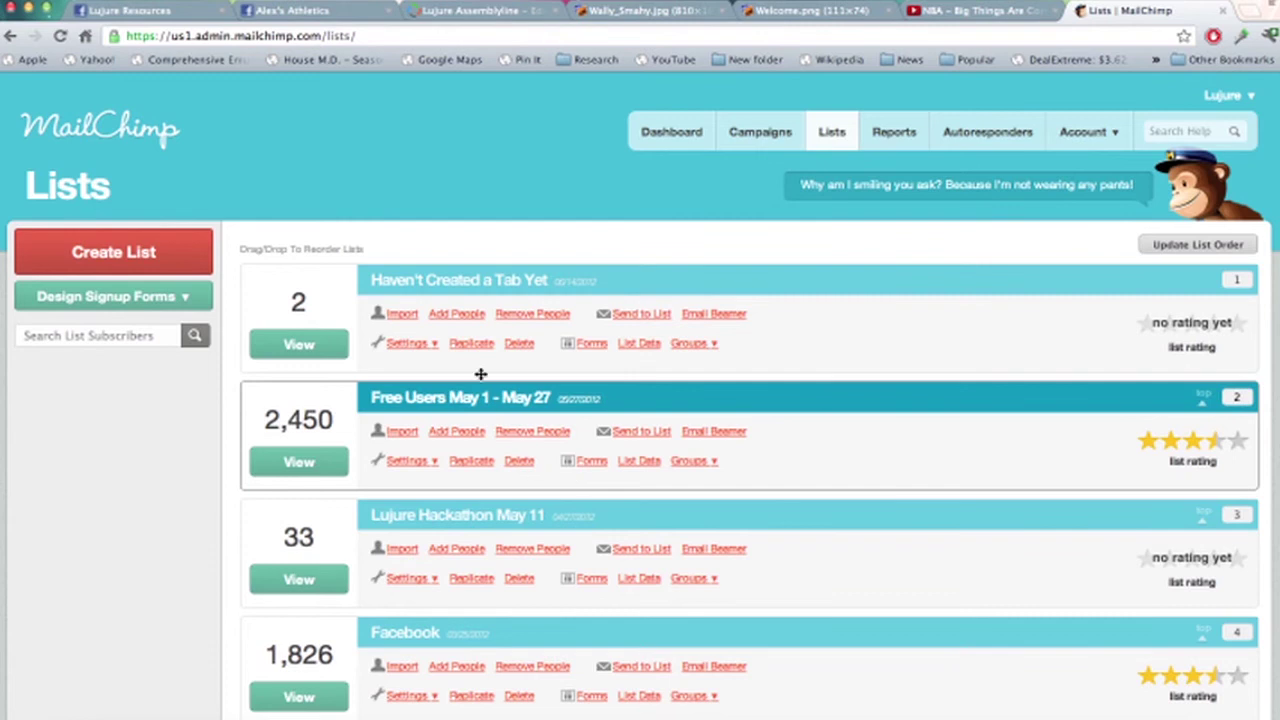
Open the signup forms for the 'Haven't Created a Tab Yet' list and reach its embed options
{"action": "left_click", "coordinate": [599, 352]}
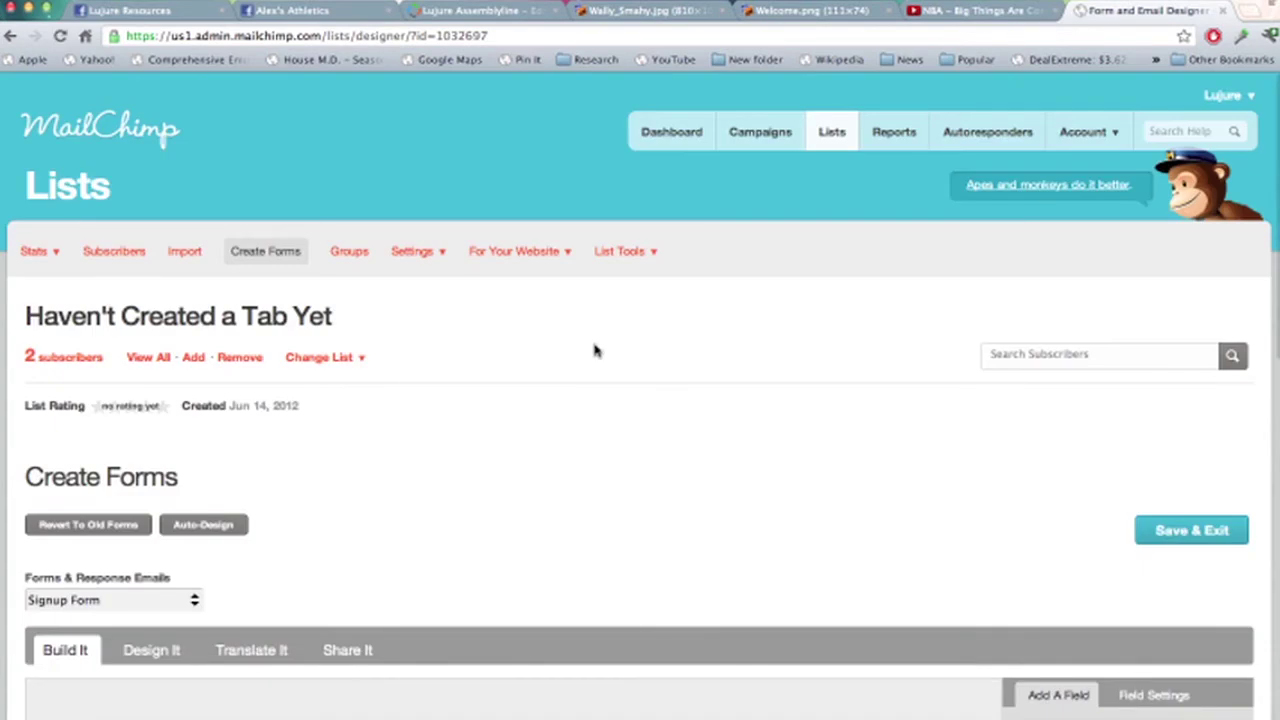
{"action": "scroll", "coordinate": [587, 357], "scroll_direction": "down", "scroll_amount": 2}
{"action": "scroll", "coordinate": [587, 357], "scroll_direction": "down", "scroll_amount": 2}
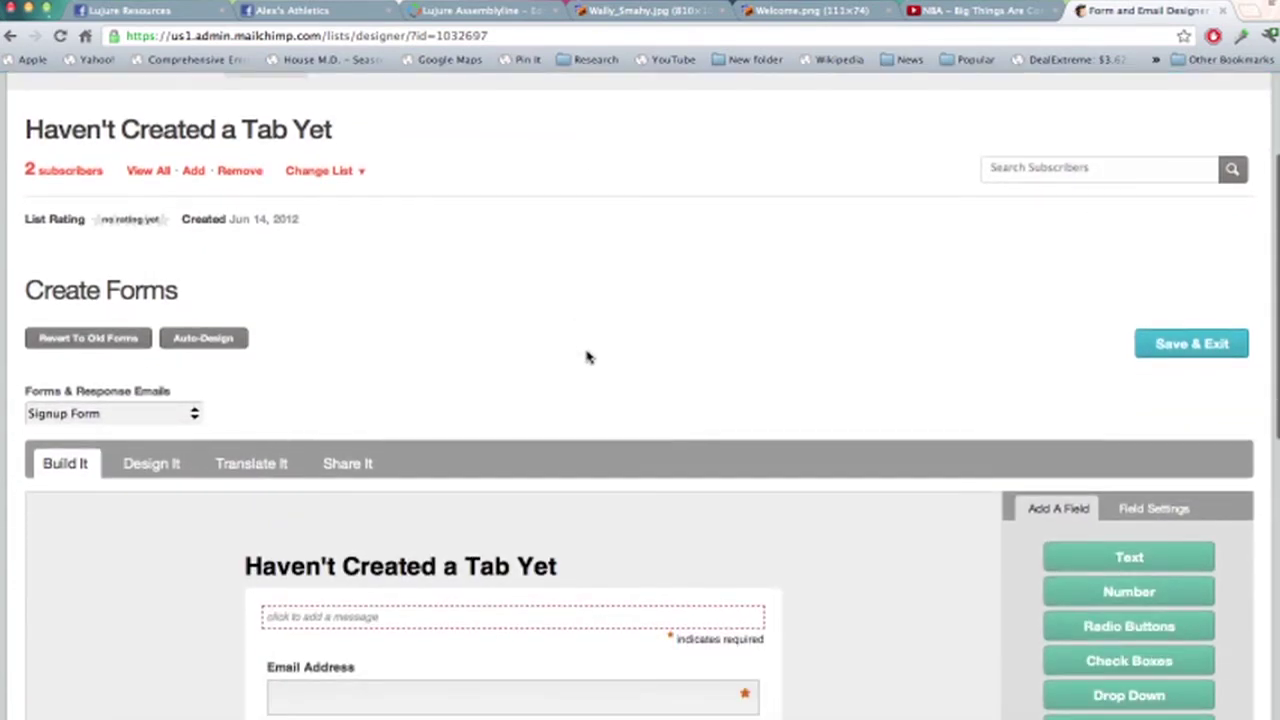
{"action": "right_click", "coordinate": [869, 351]}
{"action": "left_click", "coordinate": [870, 314]}
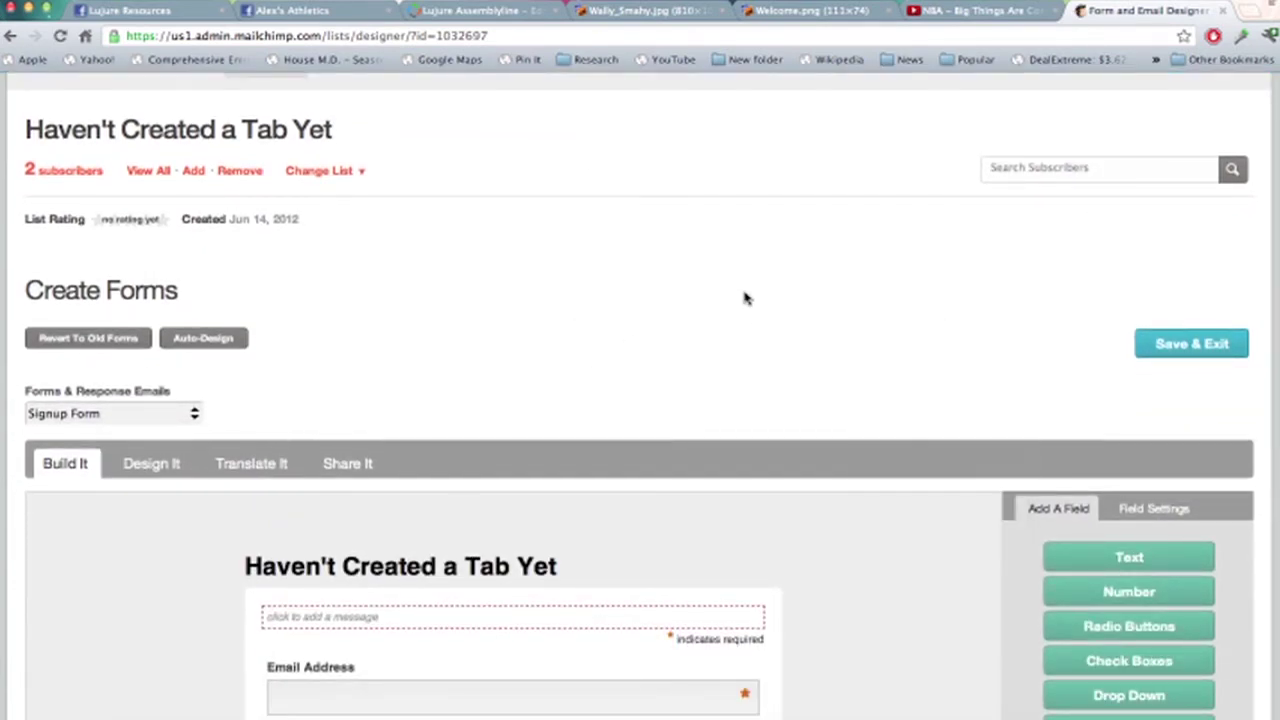
{"action": "scroll", "coordinate": [745, 297], "scroll_direction": "down", "scroll_amount": 2}
{"action": "left_click", "coordinate": [365, 383]}
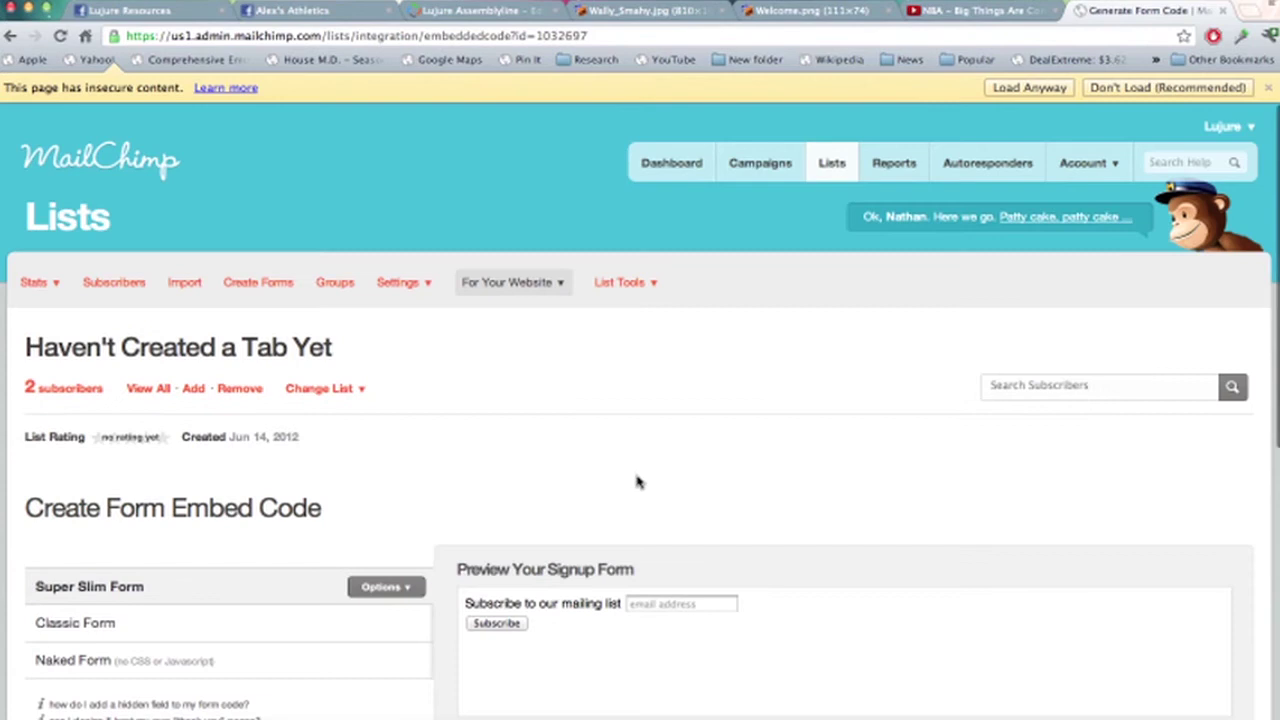
Select all of the signup-form embed code and copy it
{"action": "scroll", "coordinate": [623, 512], "scroll_direction": "down", "scroll_amount": 5}
{"action": "left_click", "coordinate": [592, 628]}
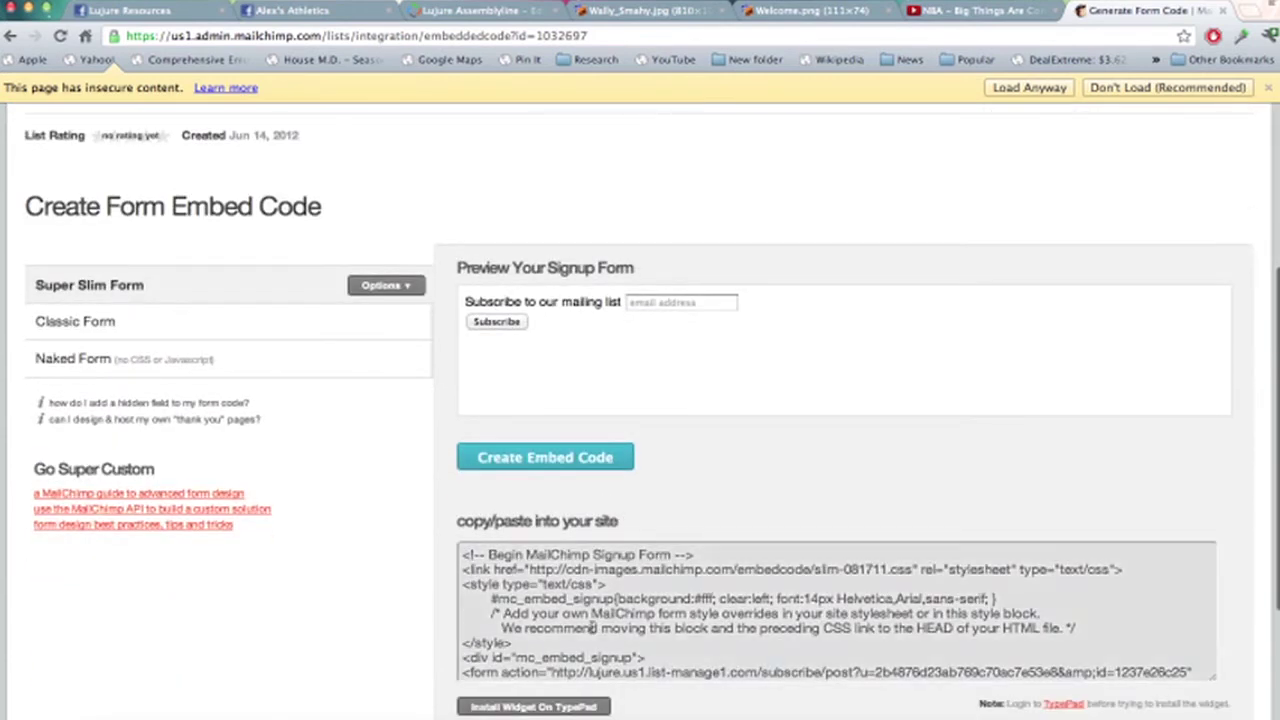
{"action": "right_click", "coordinate": [592, 628]}
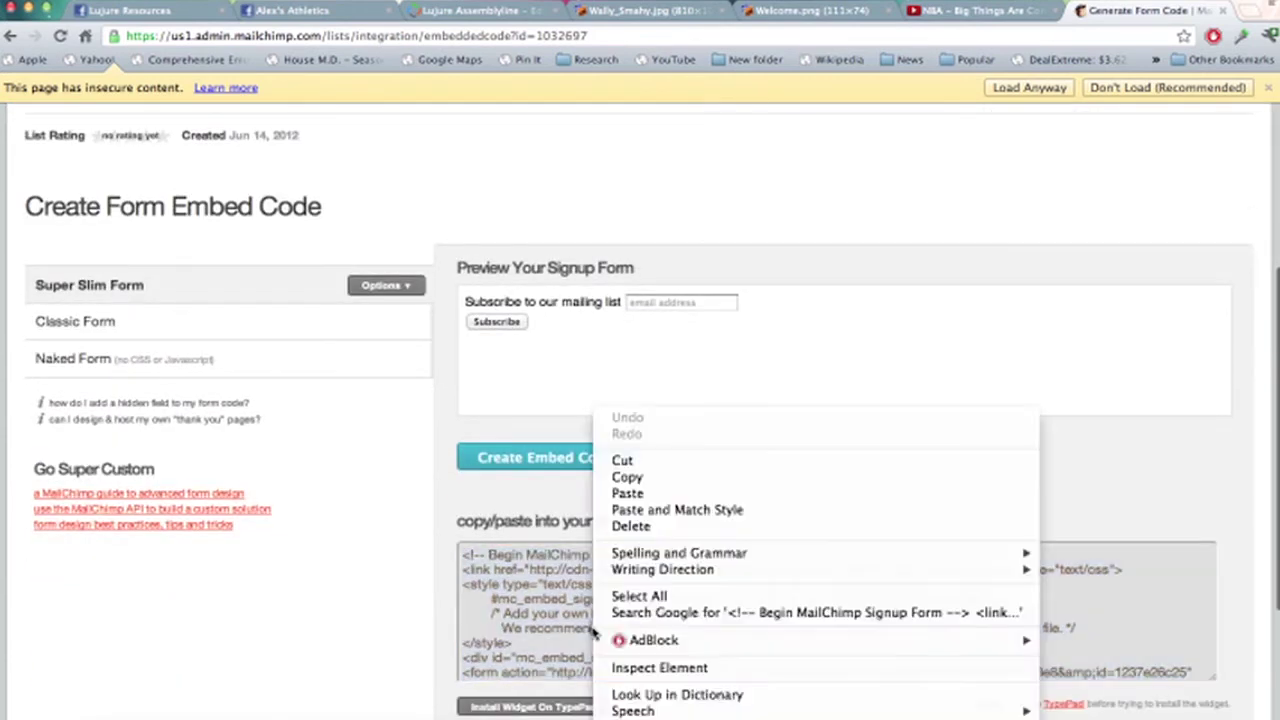
{"action": "left_click", "coordinate": [686, 485]}
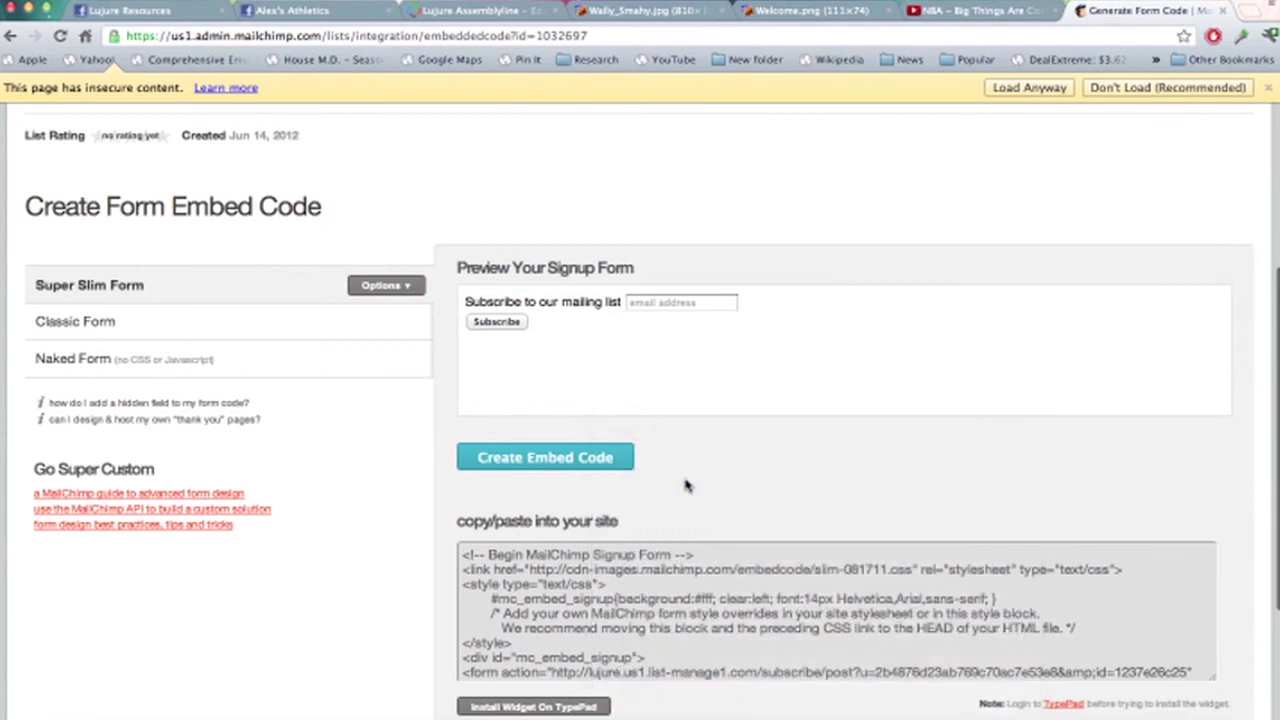
{"action": "left_click", "coordinate": [666, 587]}
{"action": "right_click", "coordinate": [666, 588]}
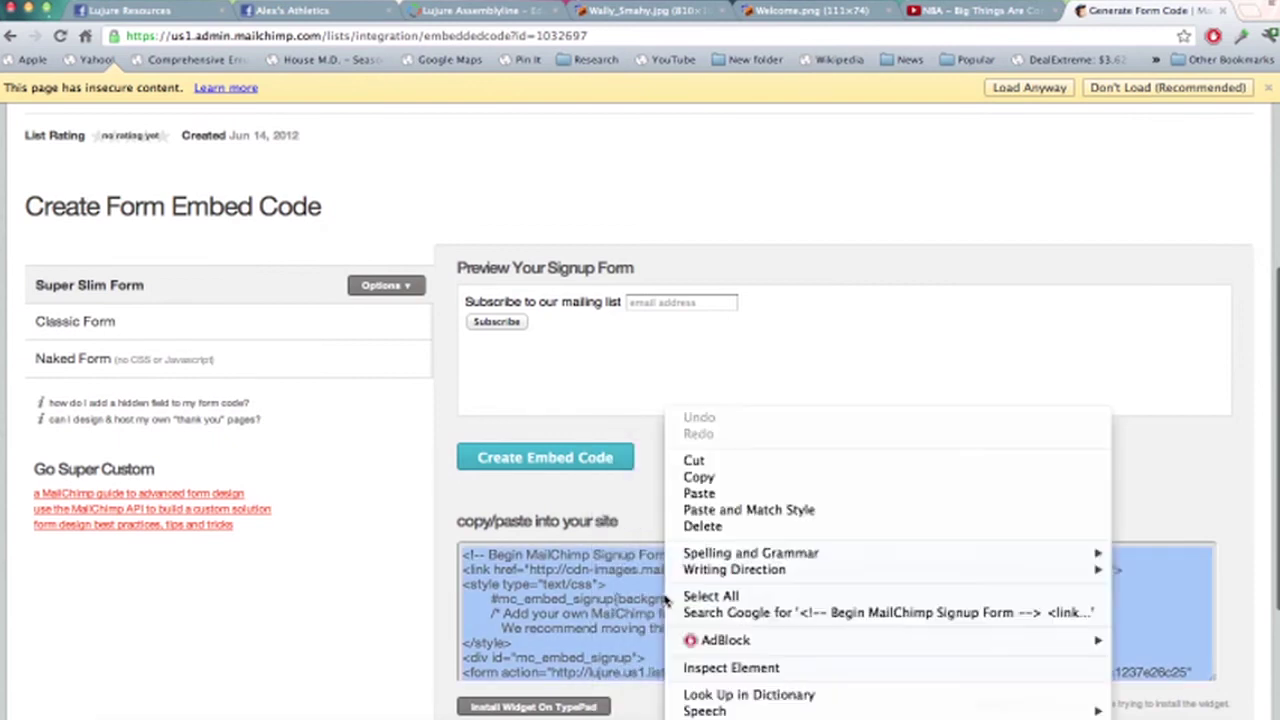
{"action": "left_click", "coordinate": [720, 597]}
{"action": "right_click", "coordinate": [717, 597]}
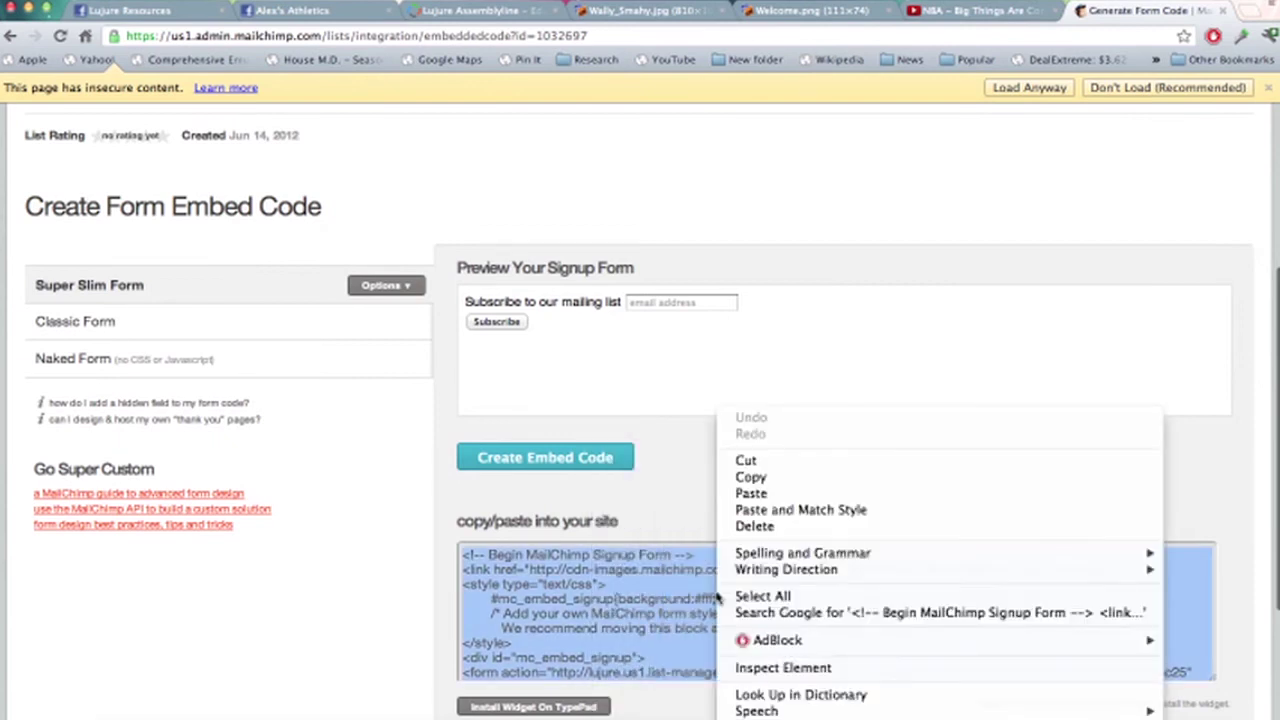
{"action": "left_click", "coordinate": [781, 478]}
Add an HTML widget to the grey area containing the pasted MailChimp signup form code
{"action": "left_click", "coordinate": [477, 12]}
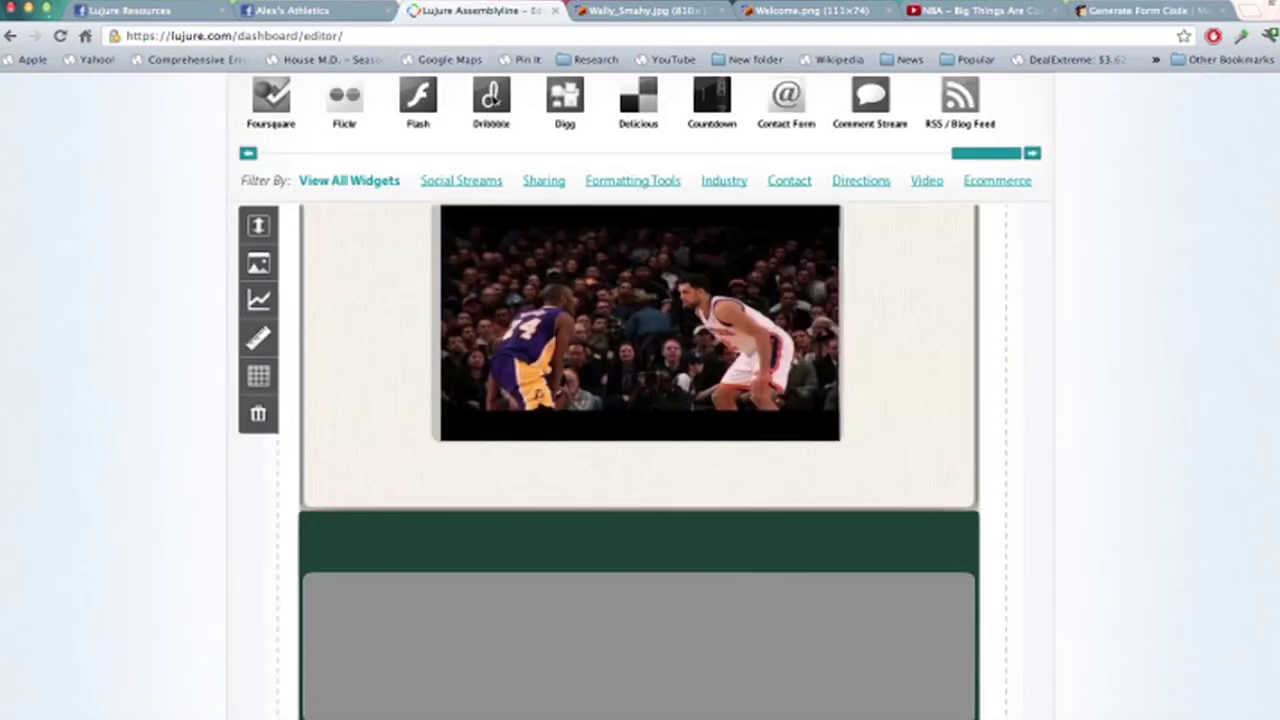
{"action": "mouse_move", "coordinate": [966, 155]}
{"action": "left_mouse_down"}
{"action": "mouse_move", "coordinate": [823, 150]}
{"action": "mouse_move", "coordinate": [726, 126]}
{"action": "left_mouse_up"}
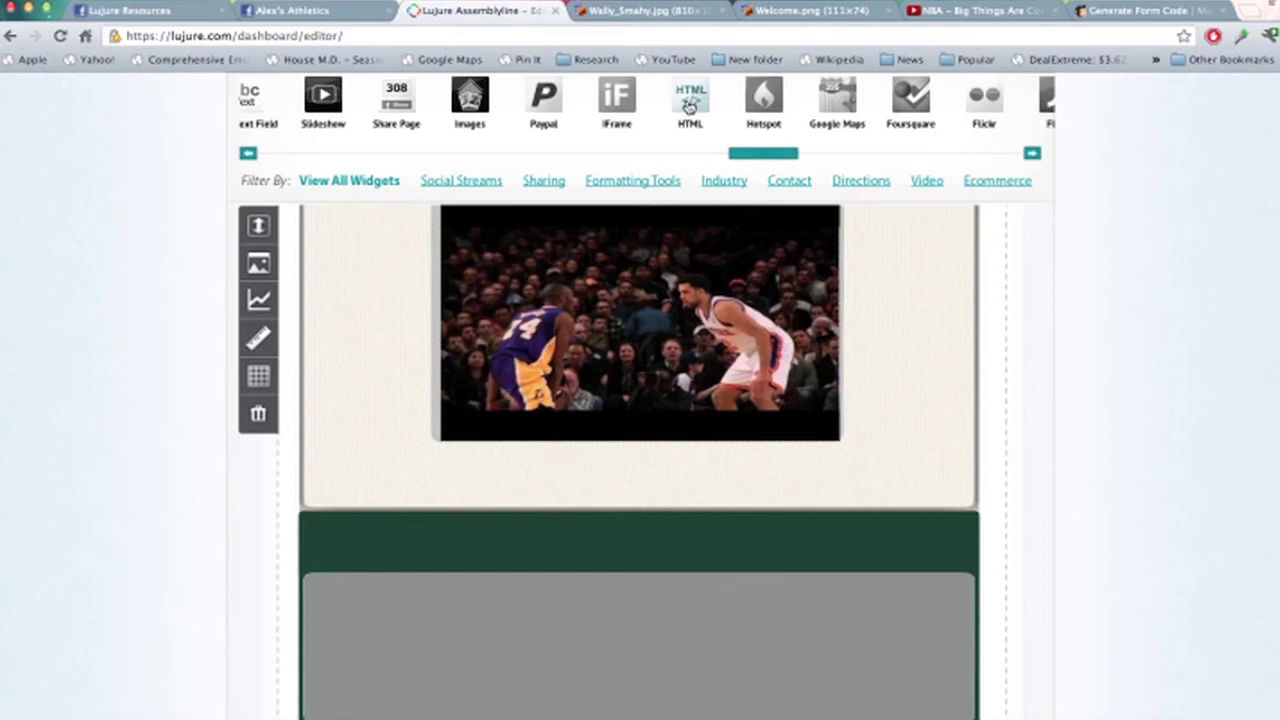
{"action": "mouse_move", "coordinate": [690, 107]}
{"action": "left_mouse_down"}
{"action": "mouse_move", "coordinate": [580, 300]}
{"action": "mouse_move", "coordinate": [550, 500]}
{"action": "mouse_move", "coordinate": [478, 633]}
{"action": "left_mouse_up"}
{"action": "key", "text": "super+v"}
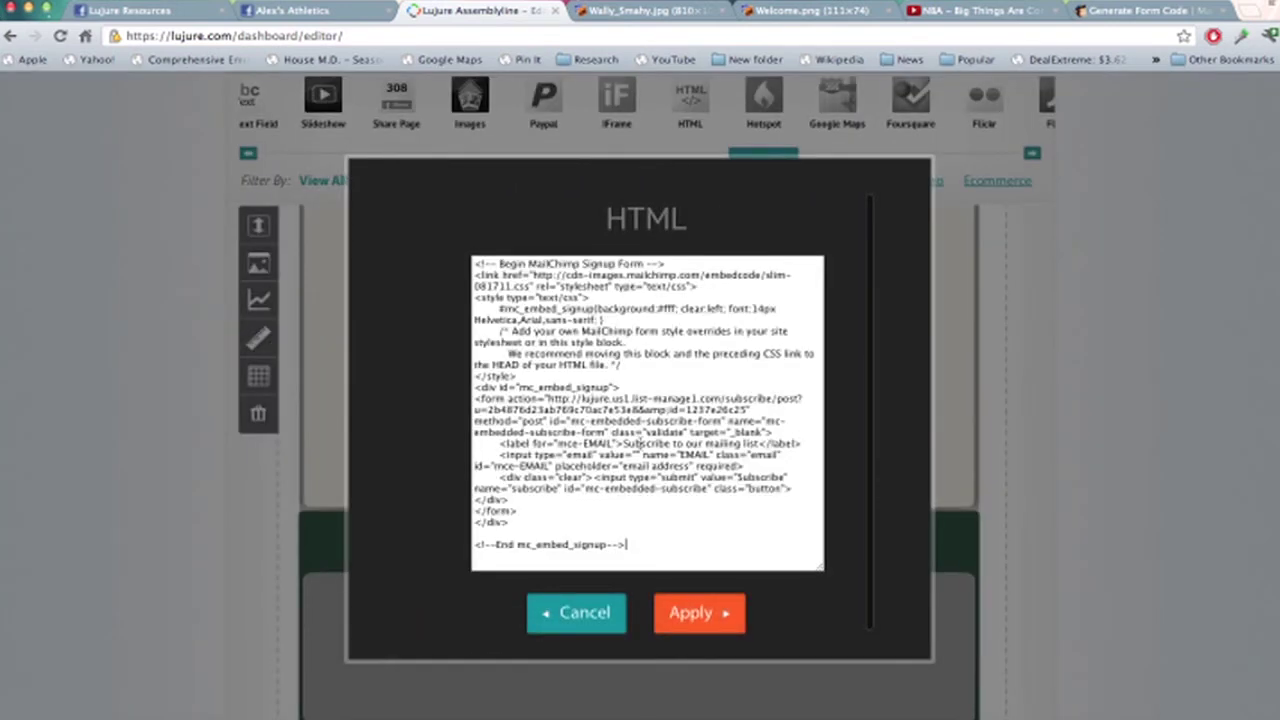
{"action": "left_click", "coordinate": [719, 612]}
Reposition the signup form and stretch it into one wide, centred row
{"action": "scroll", "coordinate": [706, 625], "scroll_direction": "down", "scroll_amount": 2}
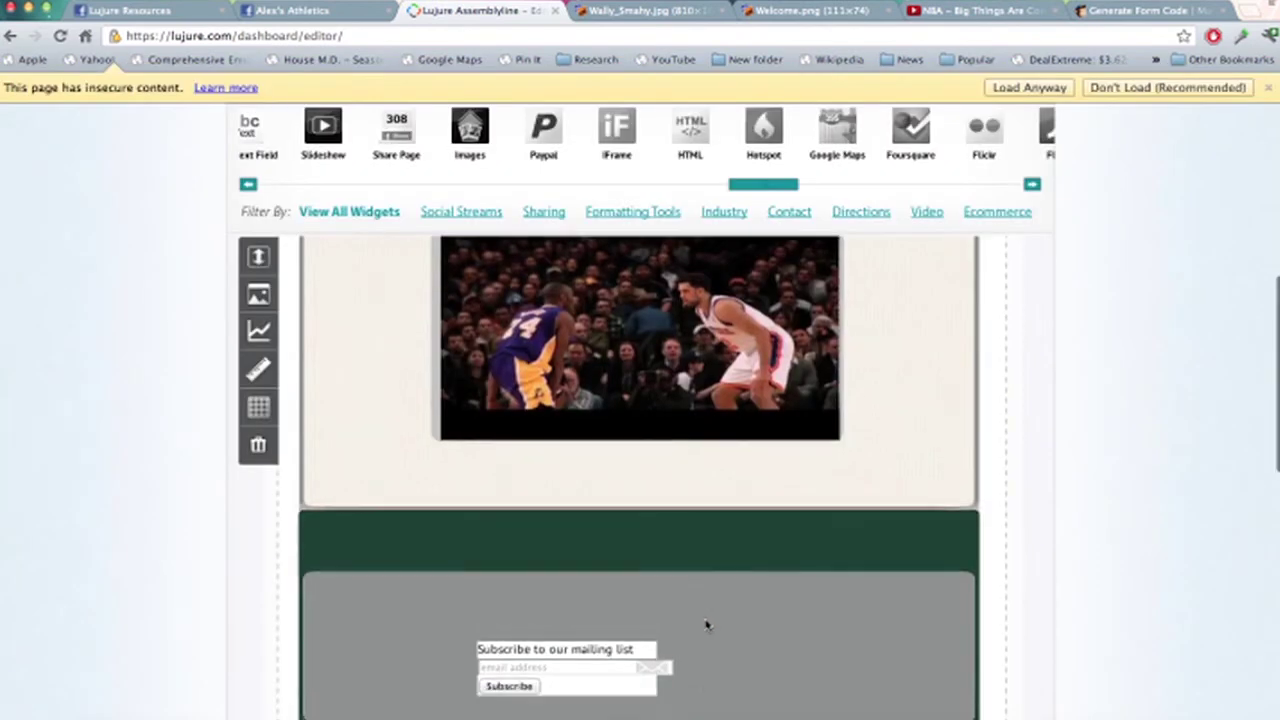
{"action": "left_click_drag", "start_coordinate": [608, 623], "coordinate": [590, 564]}
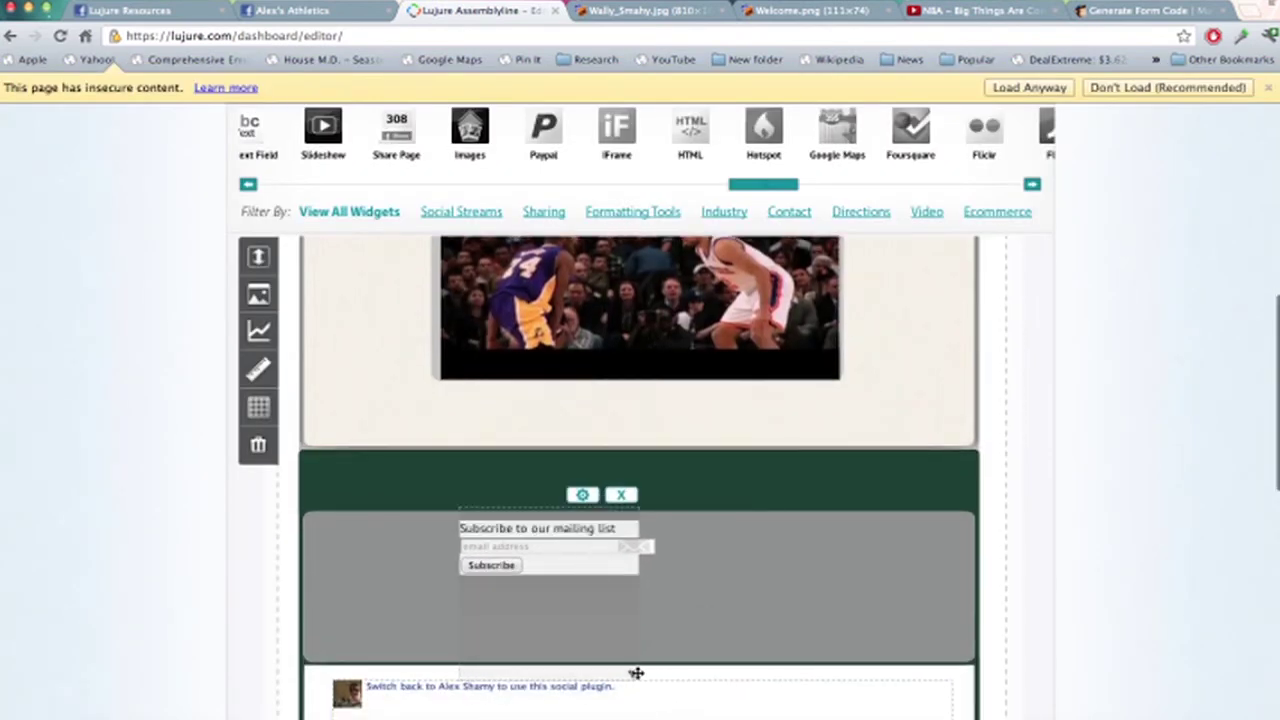
{"action": "left_click_drag", "start_coordinate": [631, 675], "coordinate": [897, 585]}
{"action": "left_click_drag", "start_coordinate": [805, 557], "coordinate": [766, 597]}
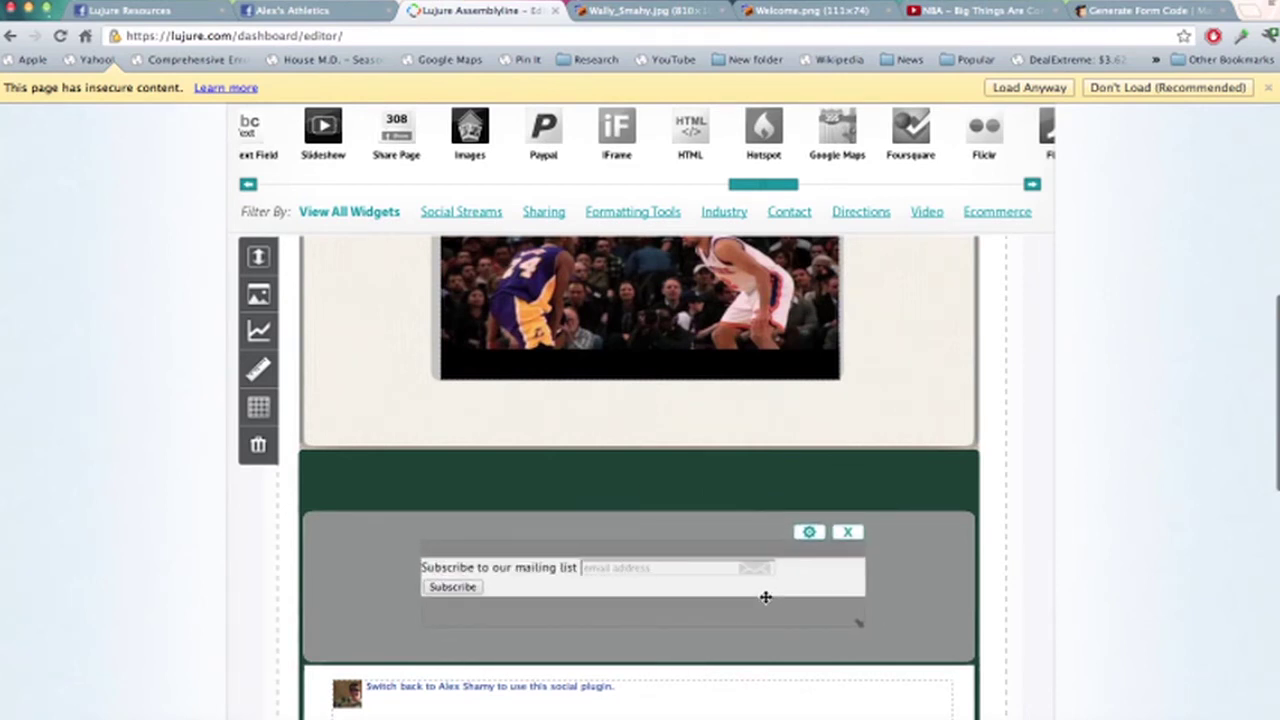
{"action": "mouse_move", "coordinate": [770, 186]}
{"action": "left_mouse_down"}
{"action": "mouse_move", "coordinate": [632, 180]}
{"action": "mouse_move", "coordinate": [531, 514]}
{"action": "mouse_move", "coordinate": [519, 497]}
{"action": "left_mouse_up"}
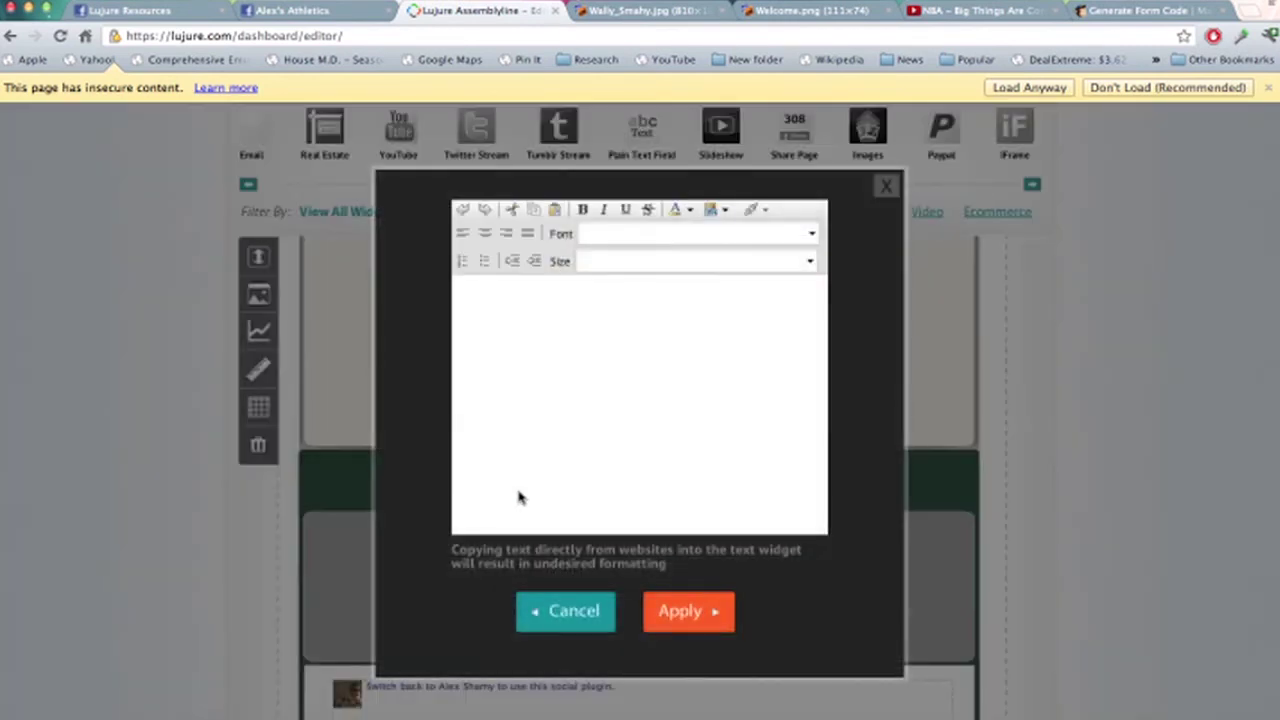
Write 'Sign Up for our newsletter below!' in large Verdana and apply it to the page
{"action": "left_click", "coordinate": [533, 294]}
{"action": "type", "text": "S"}
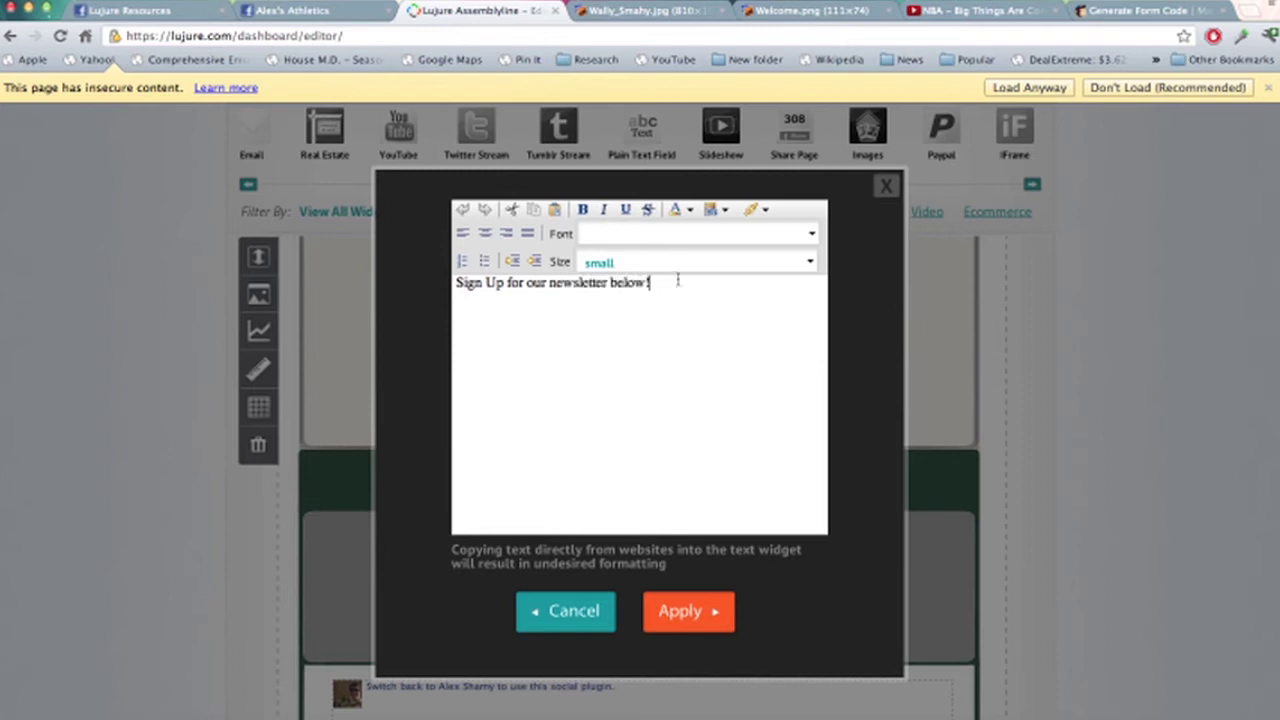
{"action": "left_click_drag", "start_coordinate": [677, 281], "coordinate": [253, 248]}
{"action": "left_click", "coordinate": [811, 261]}
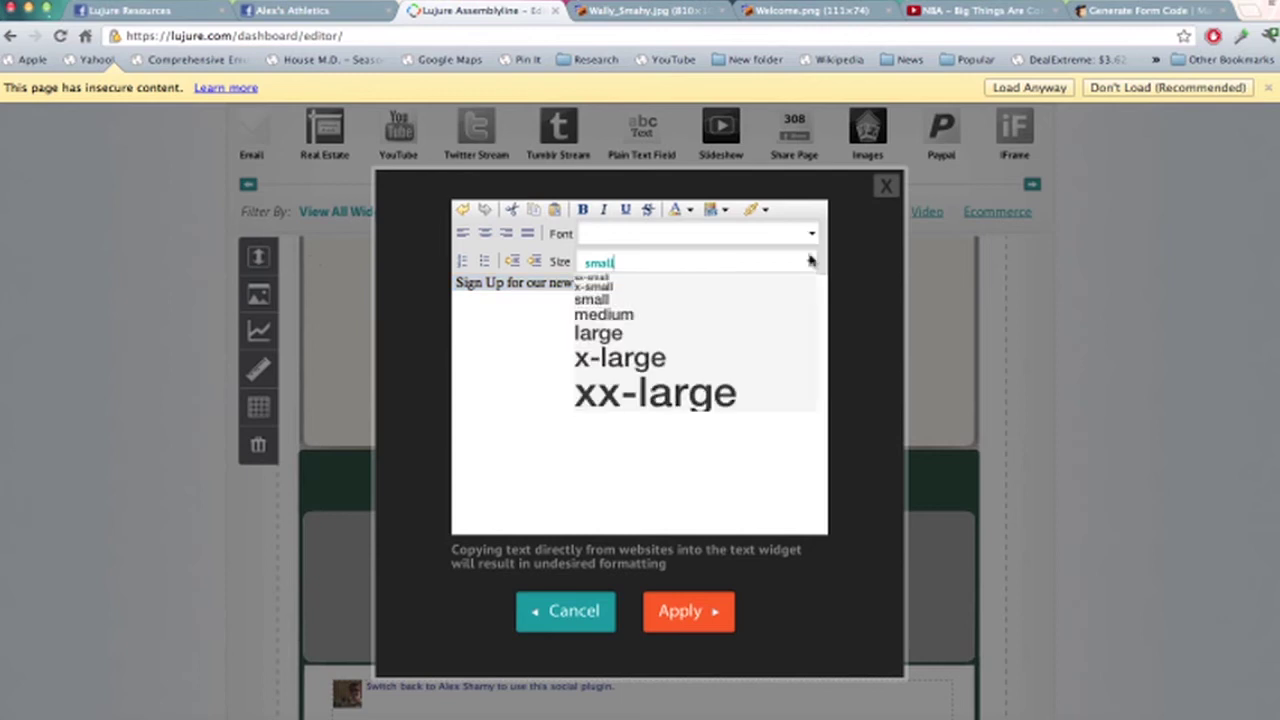
{"action": "left_click", "coordinate": [739, 339]}
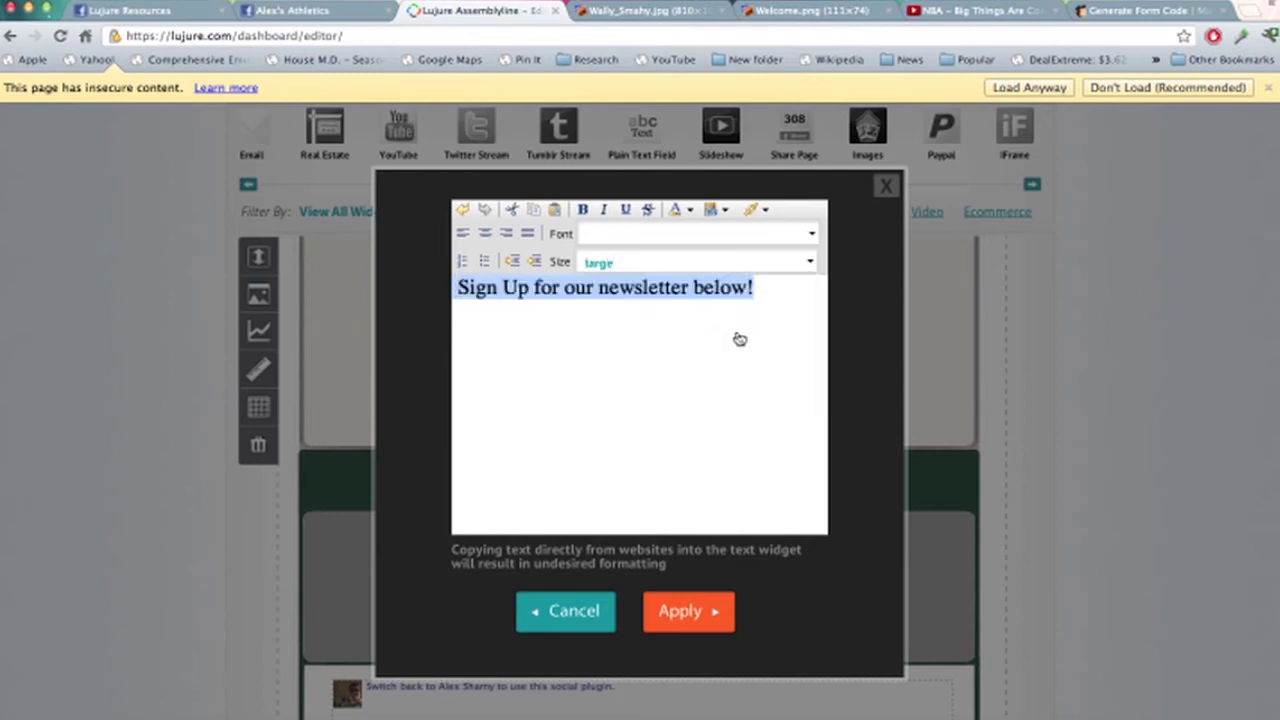
{"action": "left_click", "coordinate": [811, 233]}
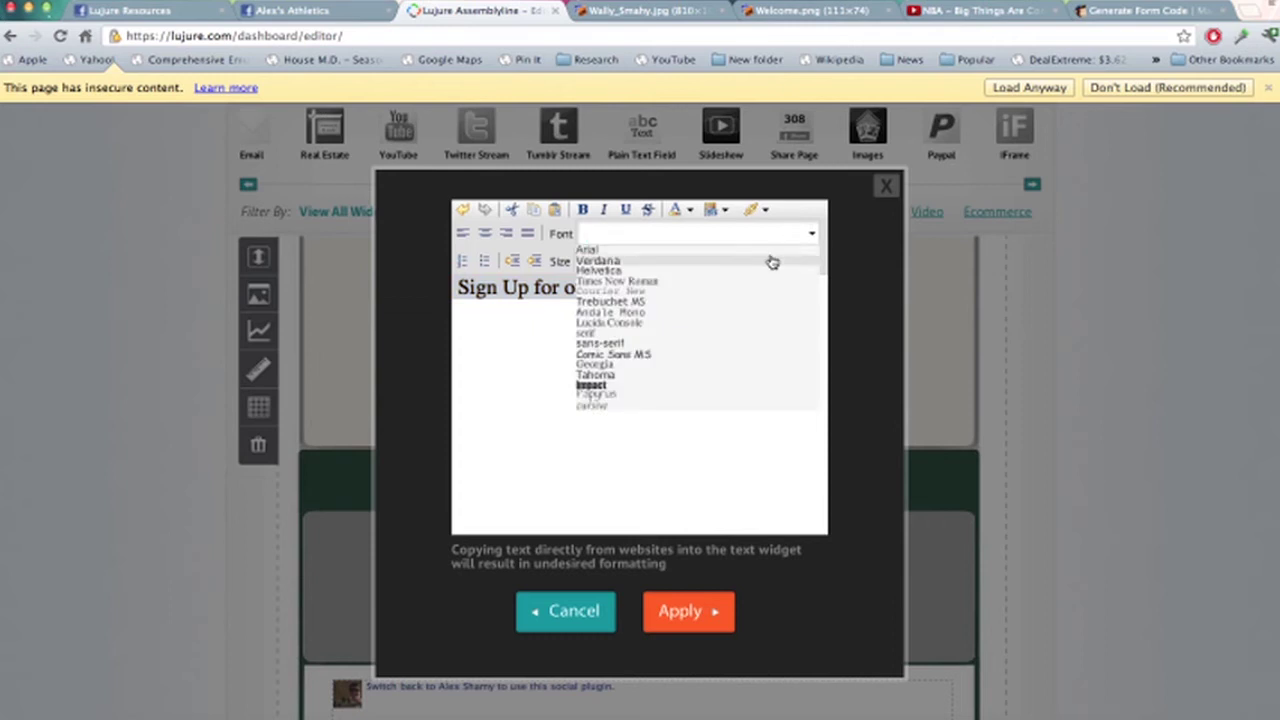
{"action": "left_click", "coordinate": [772, 260]}
{"action": "left_click", "coordinate": [666, 624]}
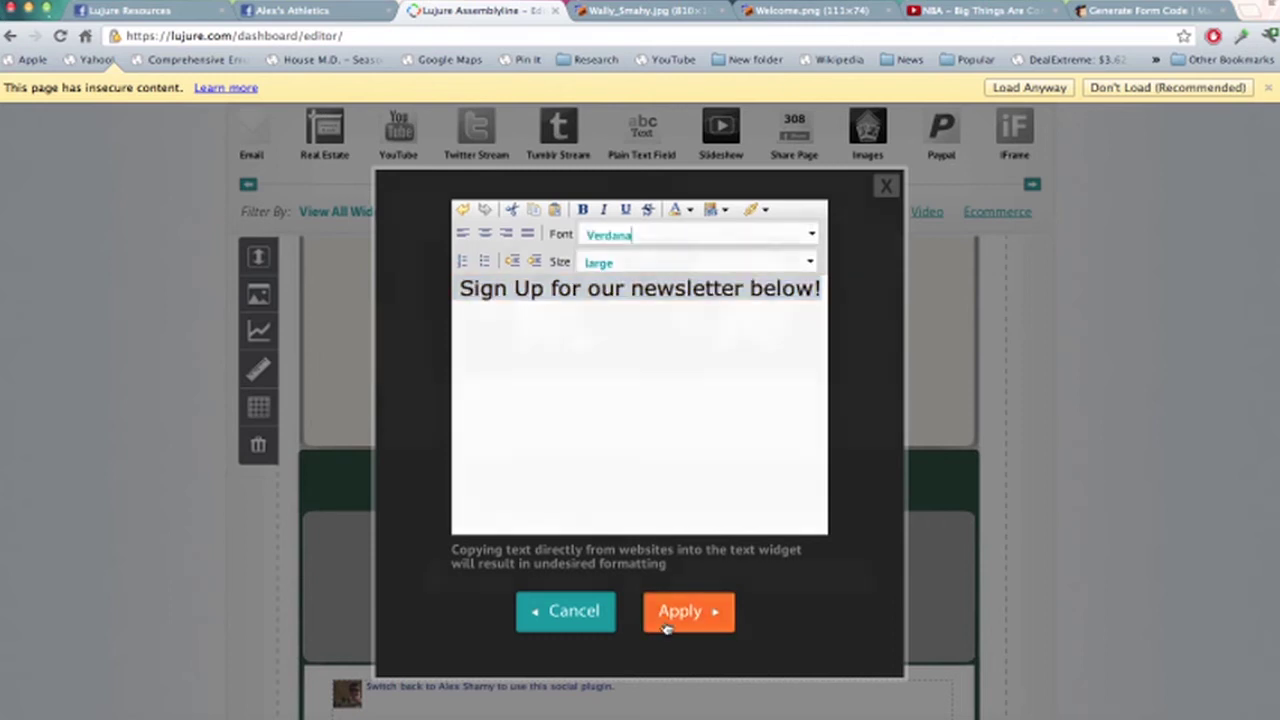
Move the heading into the green band above the form and widen it onto one line
{"action": "left_click_drag", "start_coordinate": [638, 577], "coordinate": [590, 509]}
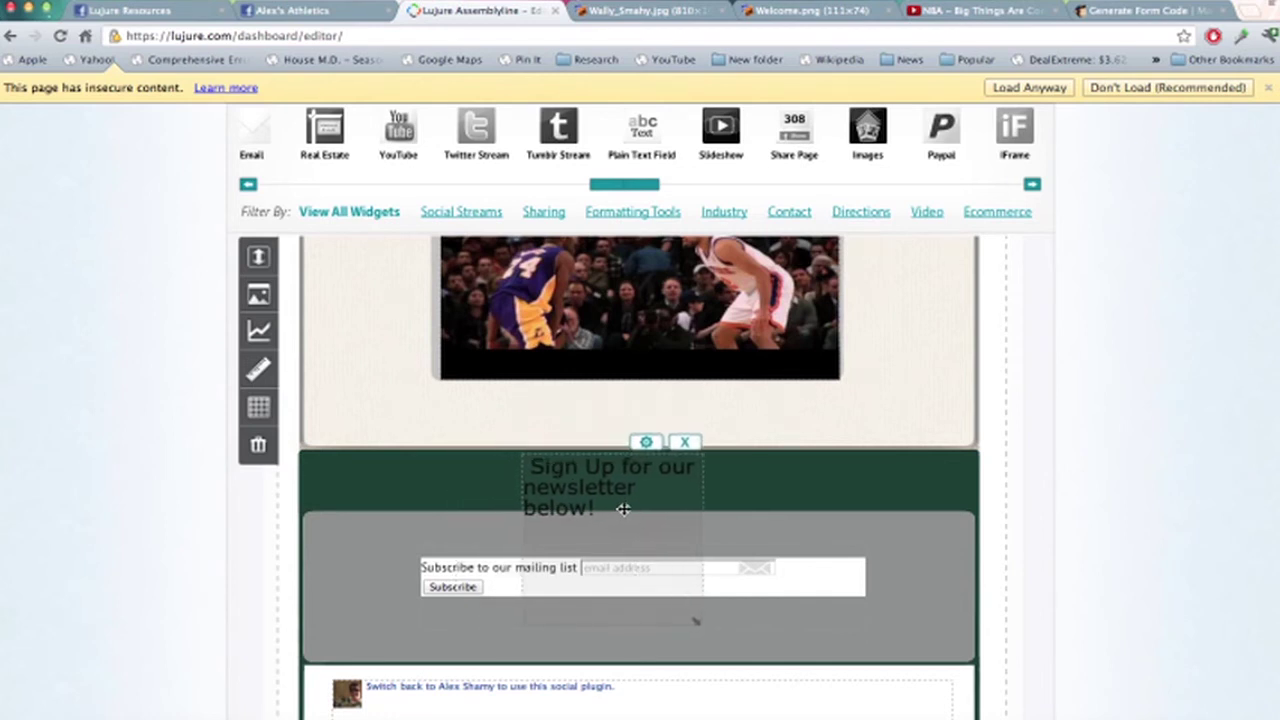
{"action": "right_click", "coordinate": [695, 618]}
{"action": "left_click", "coordinate": [715, 634]}
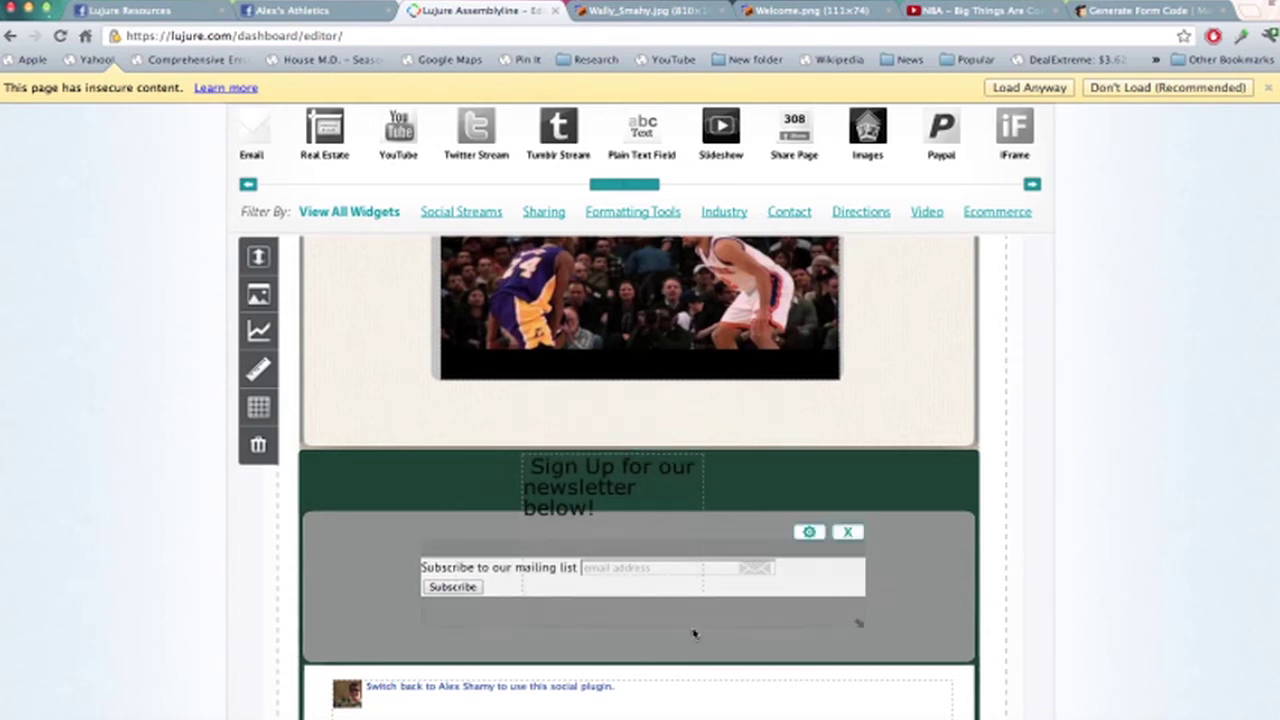
{"action": "mouse_move", "coordinate": [700, 622]}
{"action": "left_mouse_down"}
{"action": "mouse_move", "coordinate": [760, 537]}
{"action": "mouse_move", "coordinate": [823, 491]}
{"action": "mouse_move", "coordinate": [906, 486]}
{"action": "mouse_move", "coordinate": [751, 497]}
{"action": "left_mouse_up"}
{"action": "scroll", "coordinate": [866, 458], "scroll_direction": "down", "scroll_amount": 1}
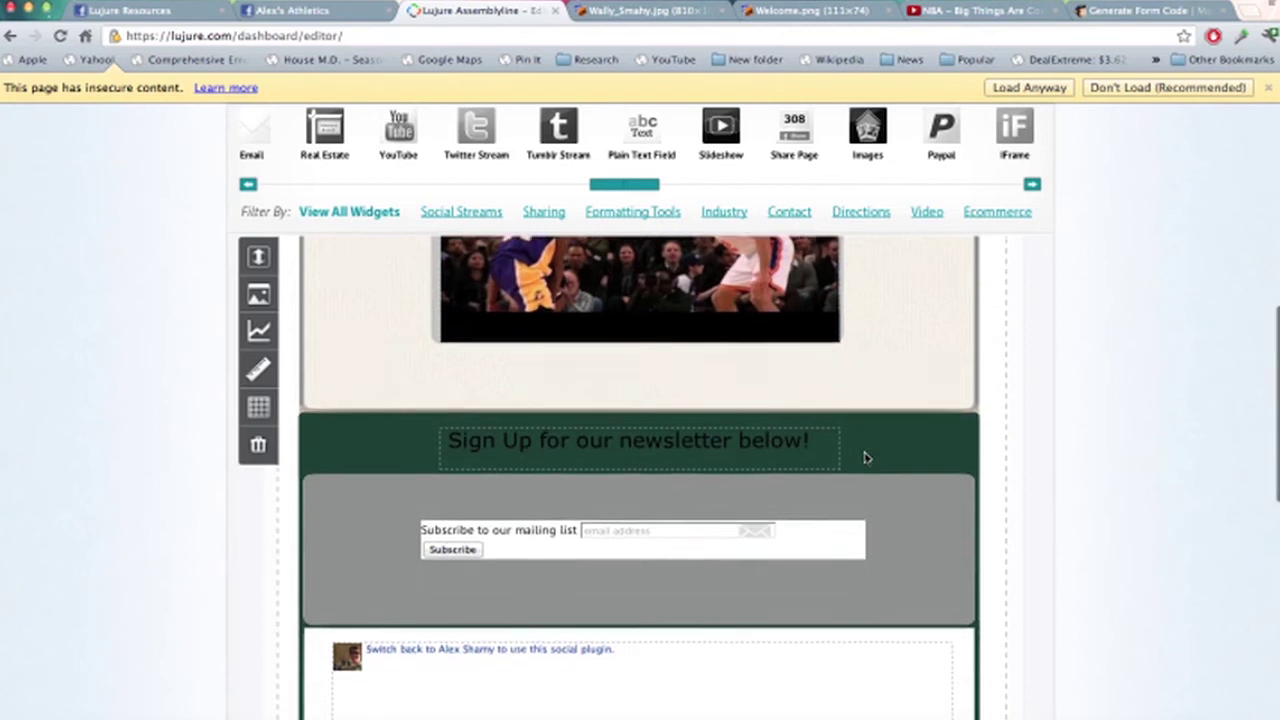
{"action": "scroll", "coordinate": [866, 458], "scroll_direction": "up", "scroll_amount": 5}
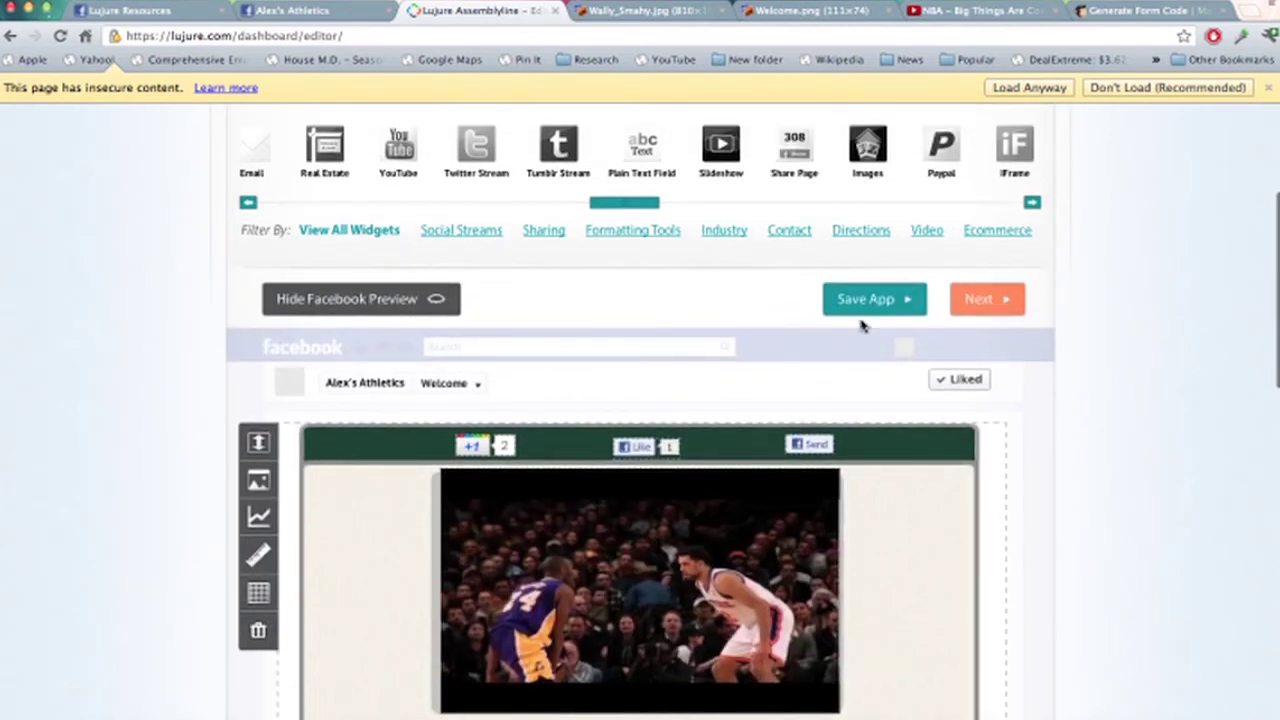
Save the app and advance to the Like Gate Setup step's background settings
{"action": "left_click", "coordinate": [875, 298]}
{"action": "left_click", "coordinate": [968, 300]}
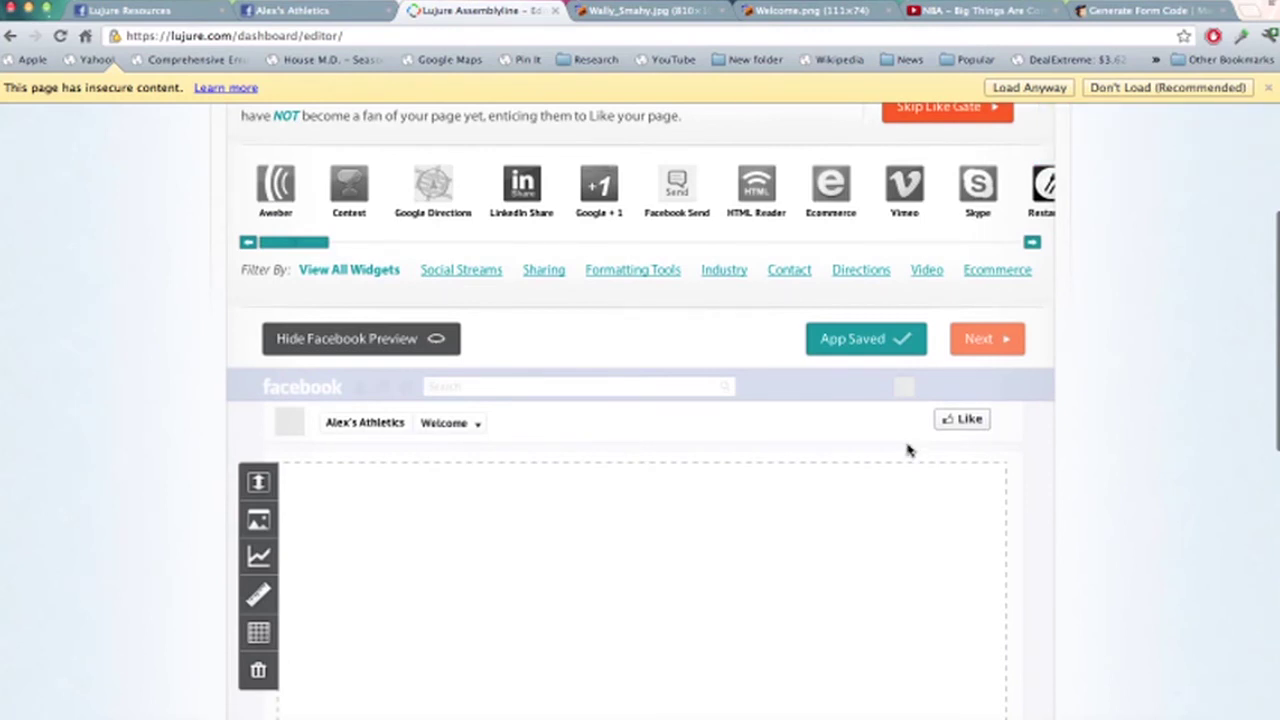
{"action": "scroll", "coordinate": [908, 450], "scroll_direction": "up", "scroll_amount": 2}
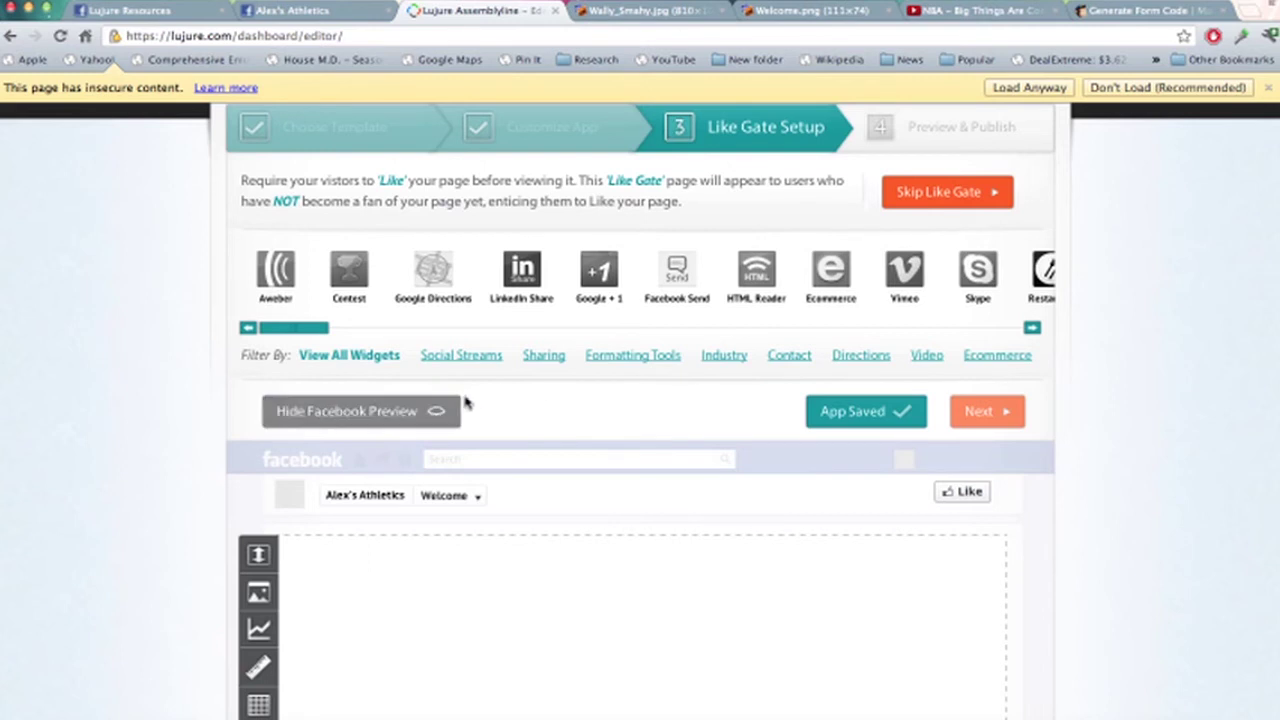
{"action": "left_click", "coordinate": [254, 596]}
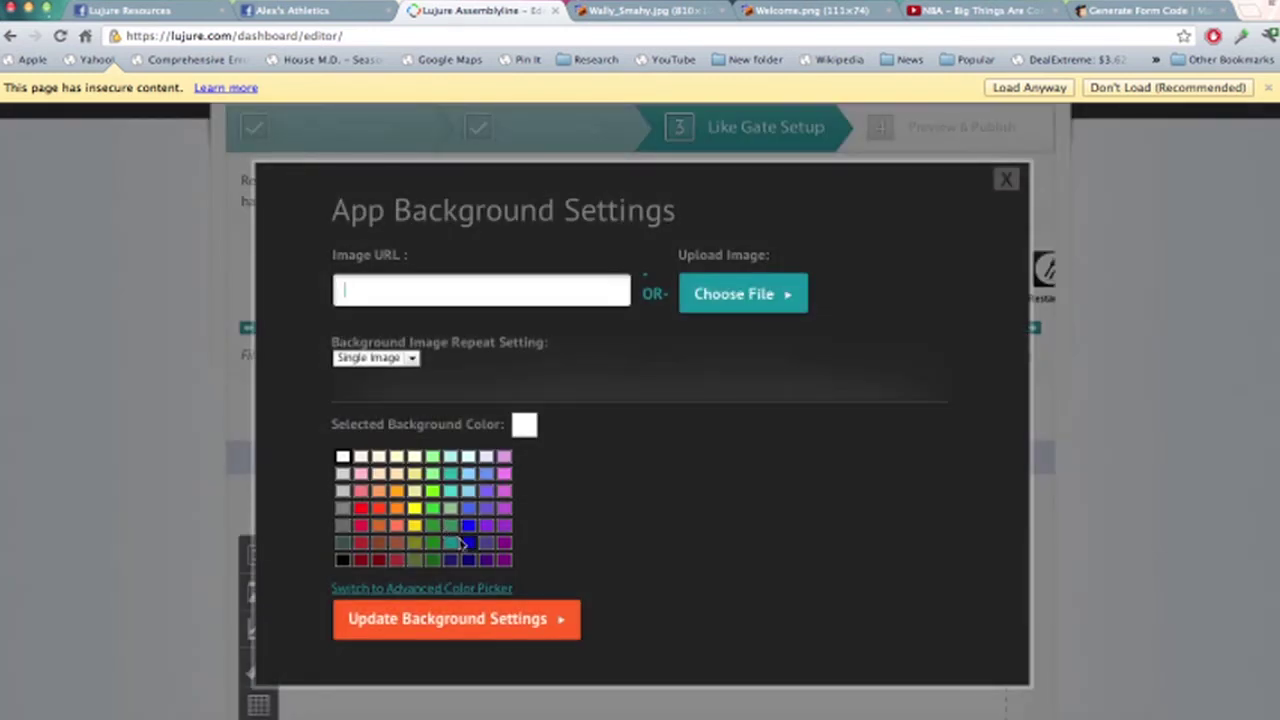
Give the like-gate page a blue background and add a Plain Text Field widget to it
{"action": "left_click", "coordinate": [466, 546]}
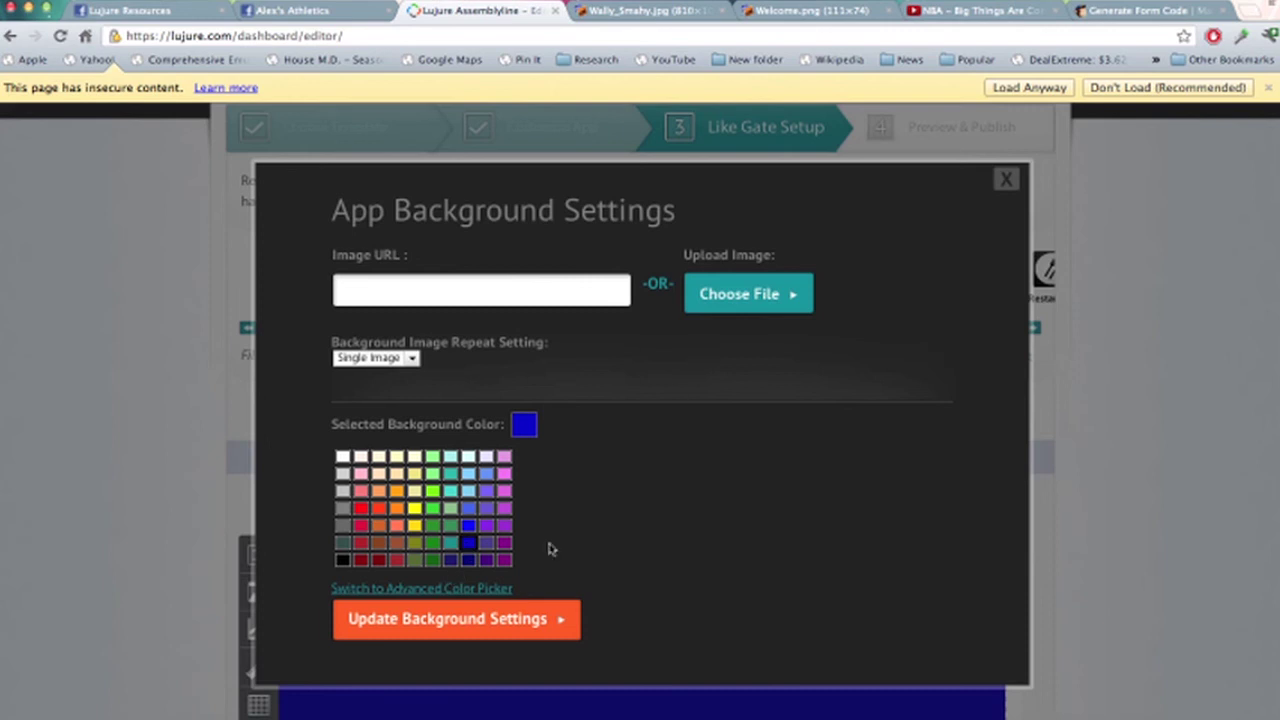
{"action": "left_click", "coordinate": [514, 608]}
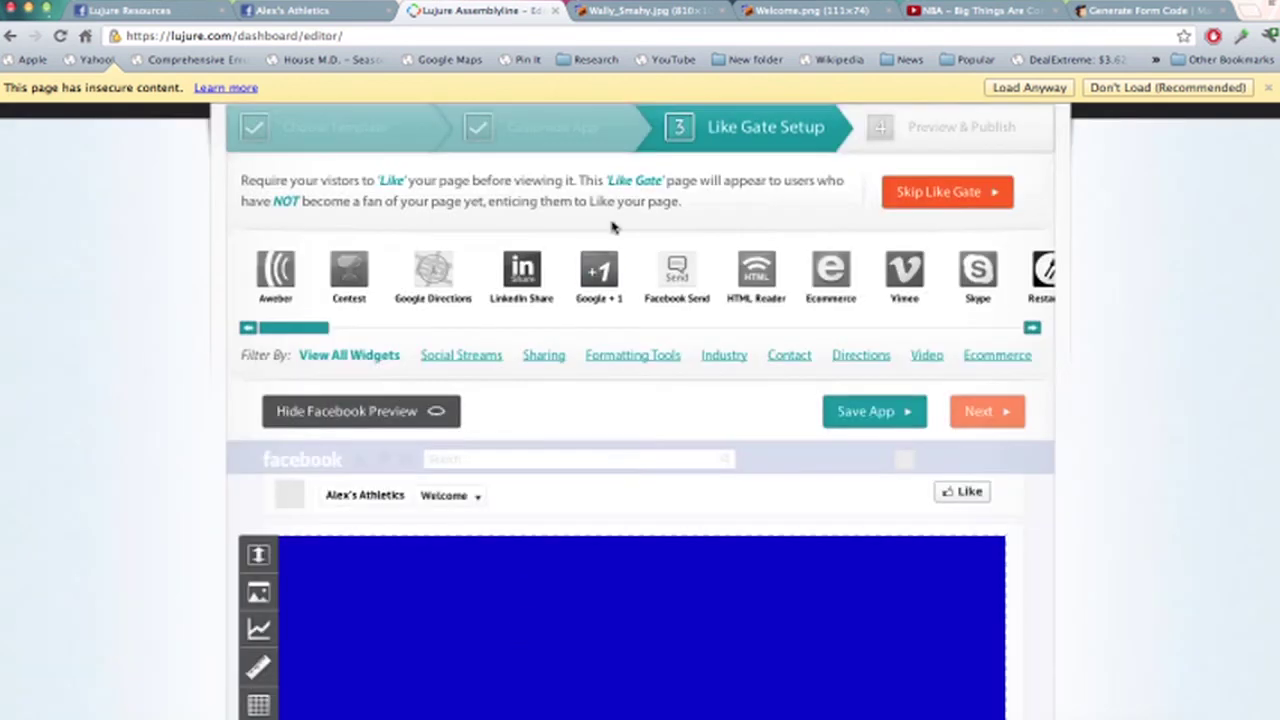
{"action": "mouse_move", "coordinate": [329, 340]}
{"action": "left_mouse_down"}
{"action": "mouse_move", "coordinate": [575, 336]}
{"action": "mouse_move", "coordinate": [674, 351]}
{"action": "left_mouse_up"}
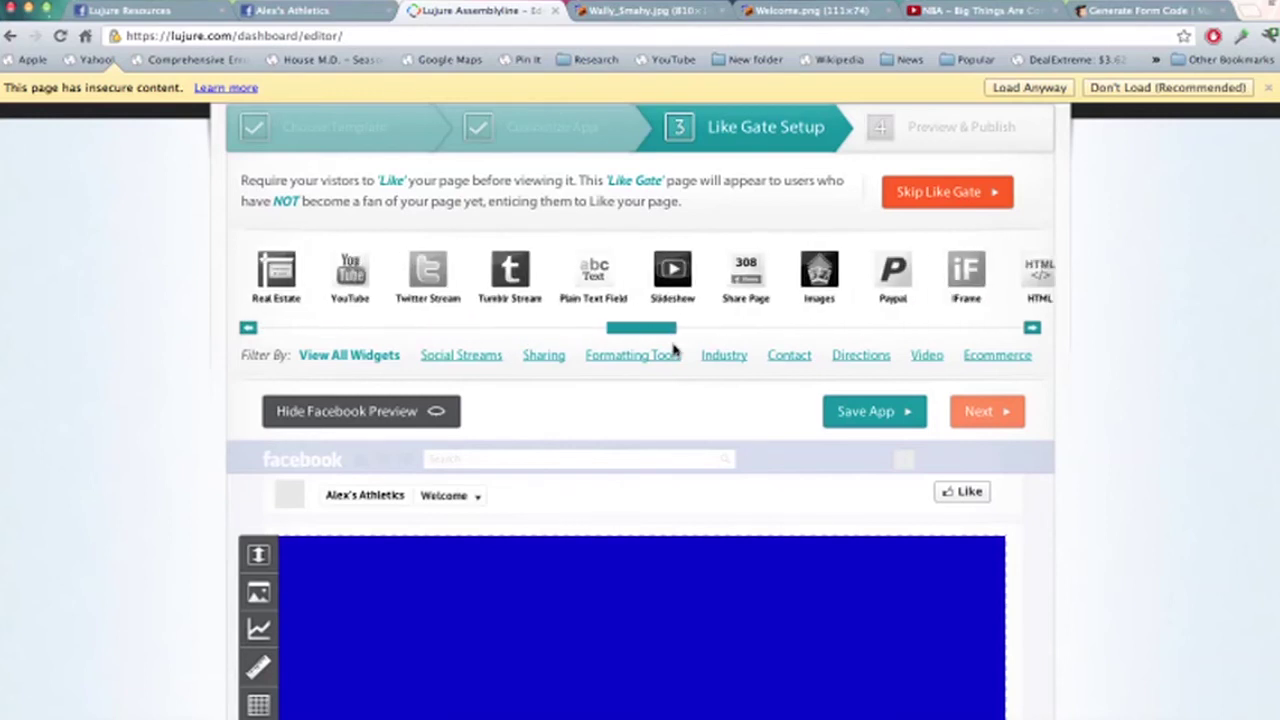
{"action": "left_click_drag", "start_coordinate": [585, 275], "coordinate": [548, 520]}
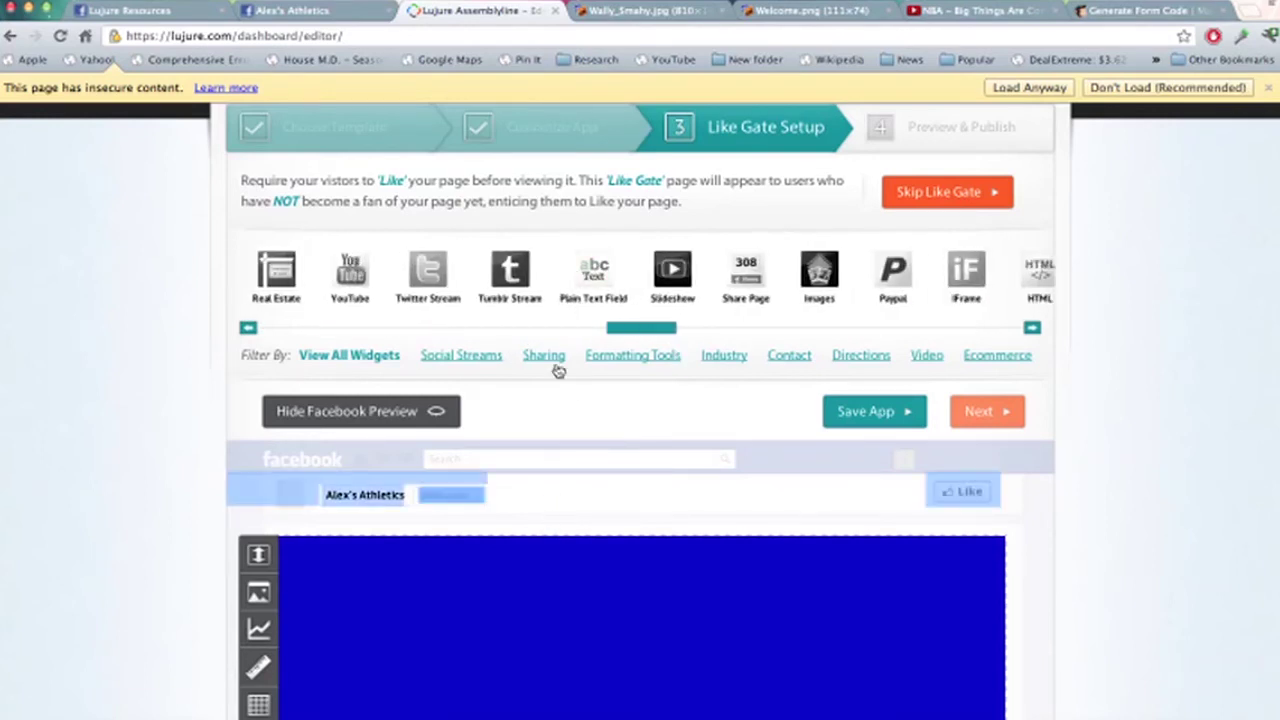
{"action": "mouse_move", "coordinate": [597, 282]}
{"action": "left_mouse_down"}
{"action": "mouse_move", "coordinate": [569, 549]}
{"action": "mouse_move", "coordinate": [545, 600]}
{"action": "left_mouse_up"}
{"action": "left_click", "coordinate": [602, 330]}
{"action": "type", "text": "Like Our Page above to get access to Exclusive Content!"}
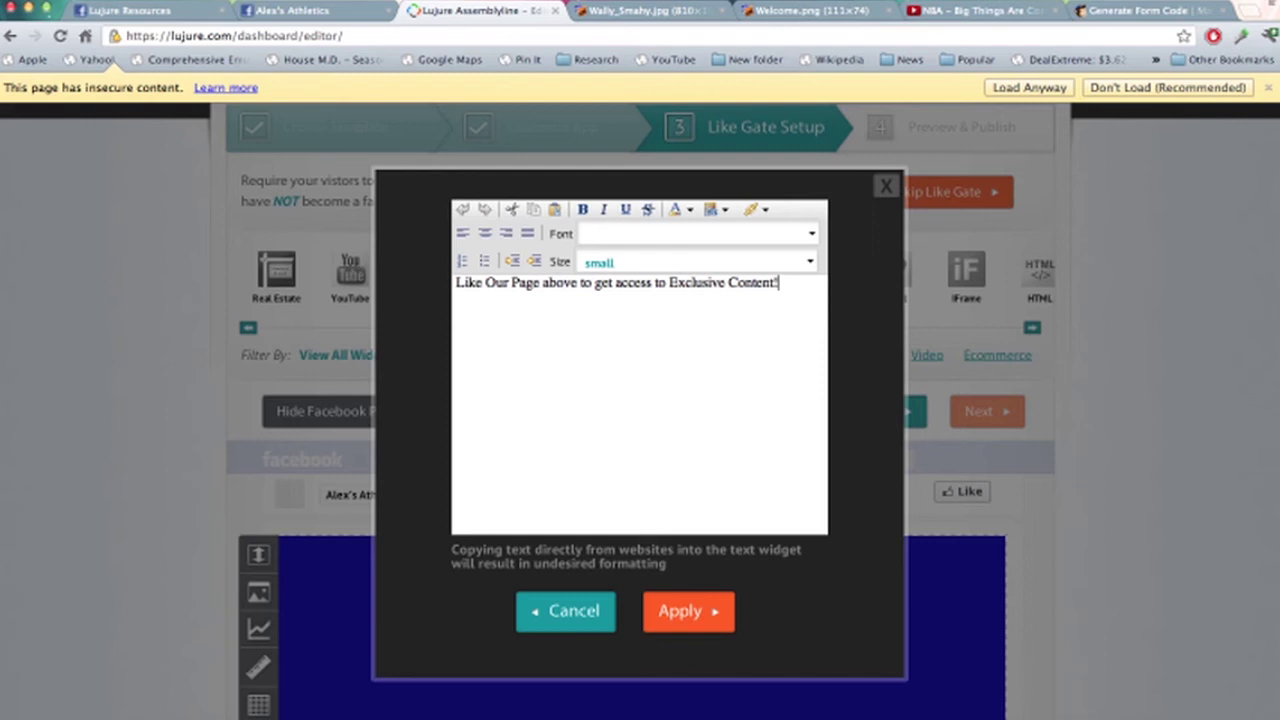
Resize the 'Like Our Page above to get access to Exclusive Content!' box to three lines and shift it left
{"action": "left_click_drag", "start_coordinate": [800, 282], "coordinate": [458, 258]}
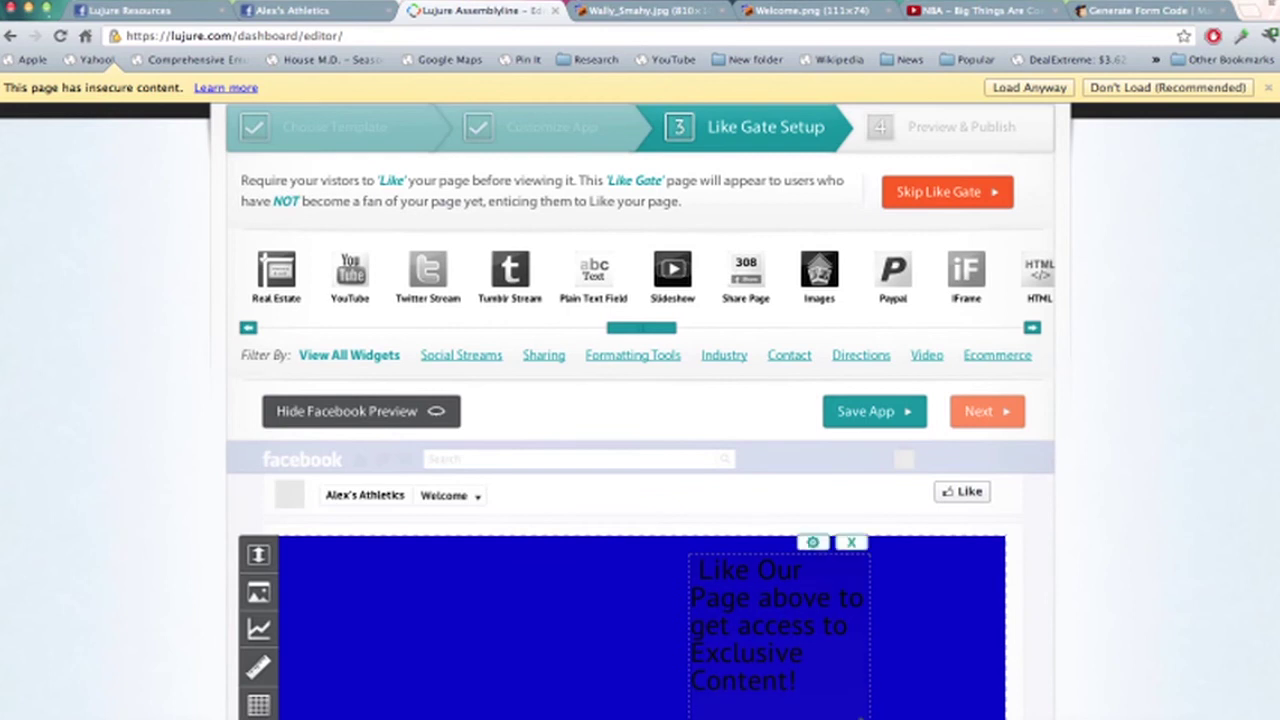
{"action": "left_click_drag", "start_coordinate": [866, 716], "coordinate": [991, 634]}
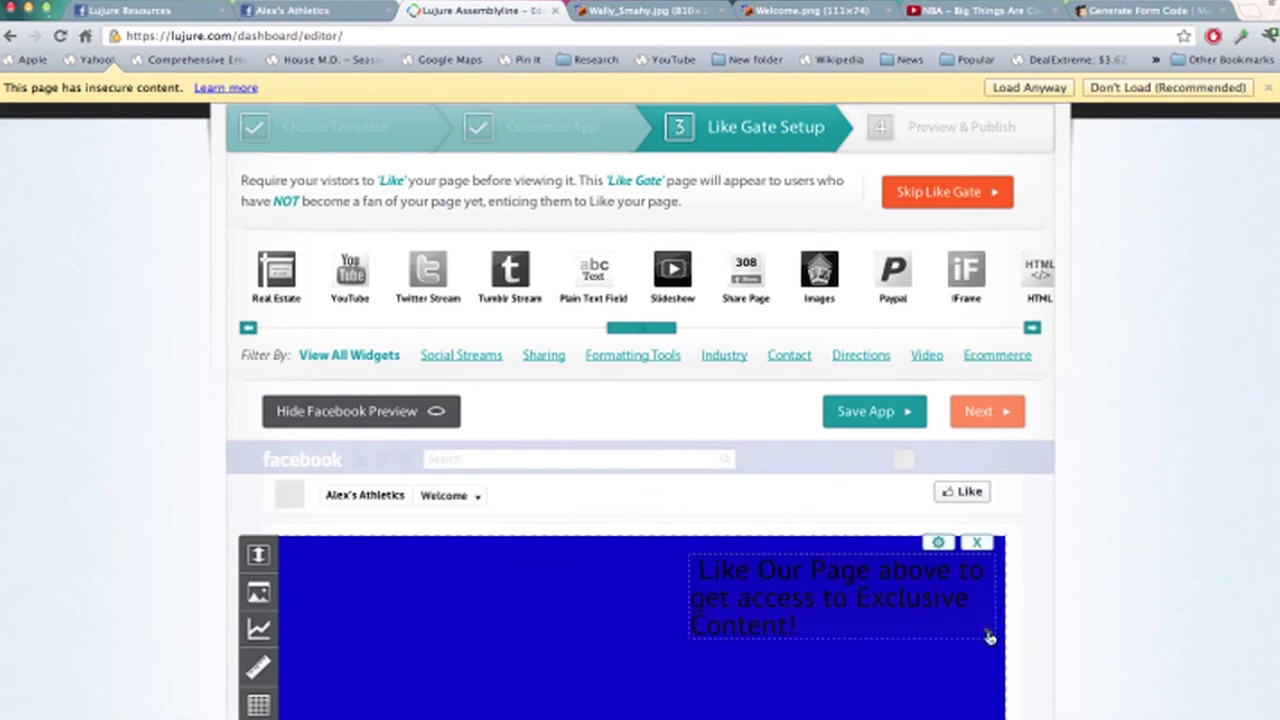
{"action": "left_click_drag", "start_coordinate": [834, 590], "coordinate": [794, 590]}
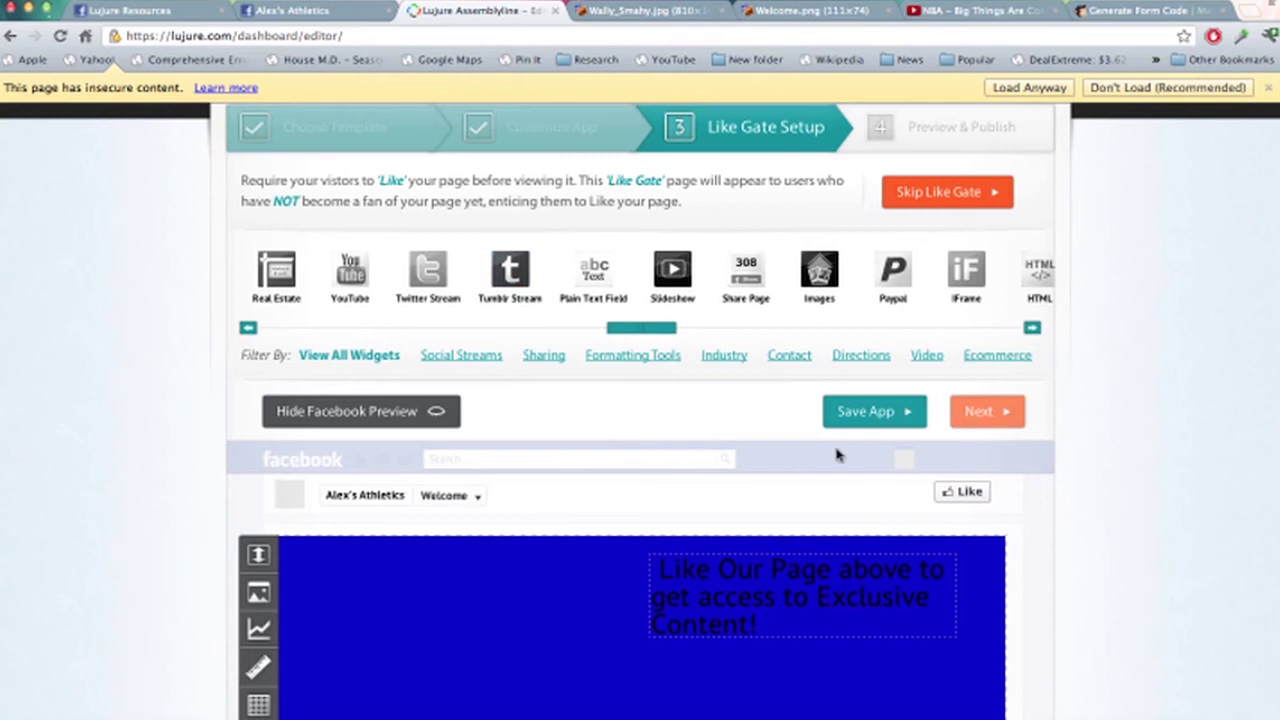
{"action": "mouse_move", "coordinate": [721, 574]}
Save the like-gate page and move on to the Preview & Publish step
{"action": "left_click", "coordinate": [896, 420]}
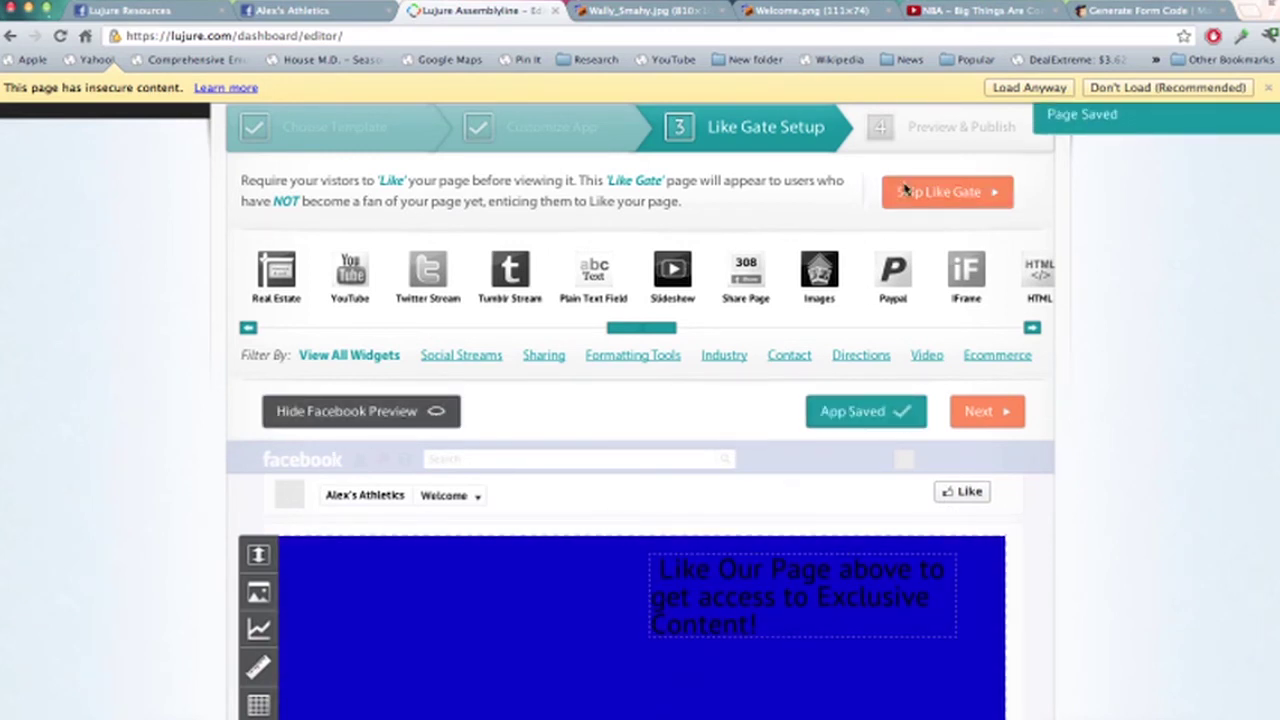
{"action": "left_click", "coordinate": [918, 138]}
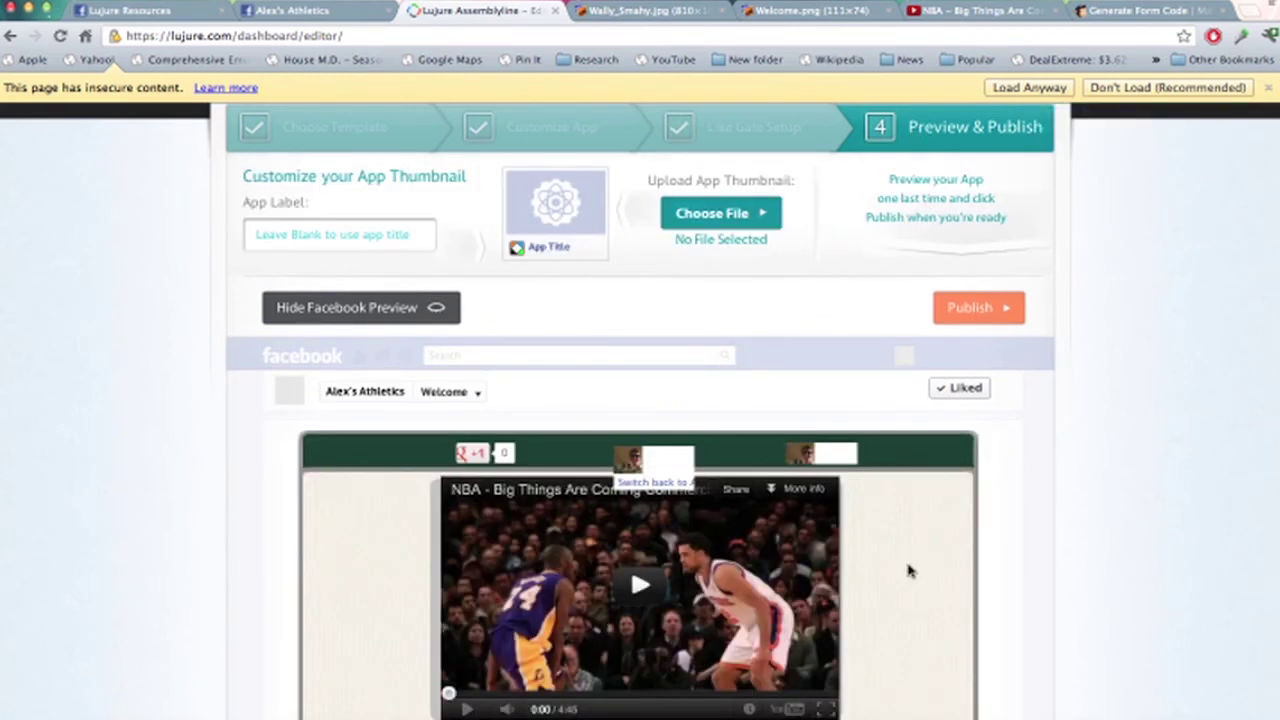
{"action": "scroll", "coordinate": [908, 571], "scroll_direction": "up", "scroll_amount": 4}
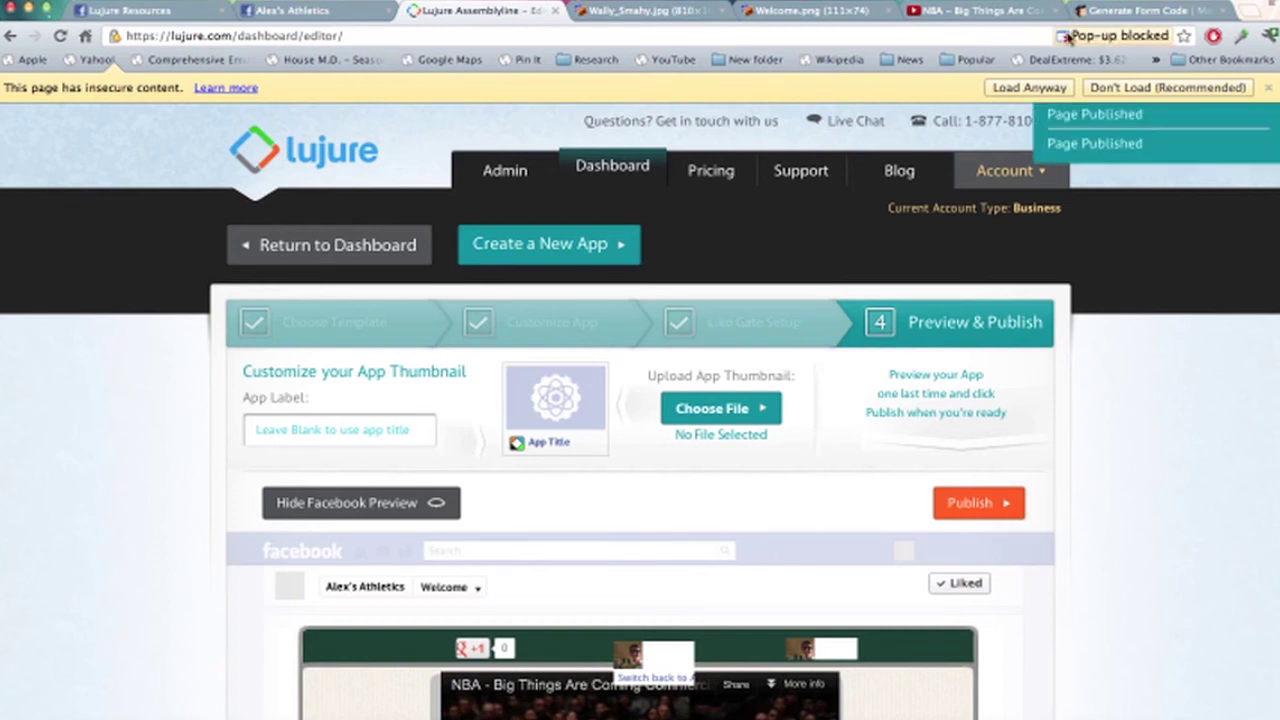
Reload Alex's Athletics, open its Welcome tab, and switch to using Facebook as Loyal Lujurians
{"action": "left_click", "coordinate": [297, 18]}
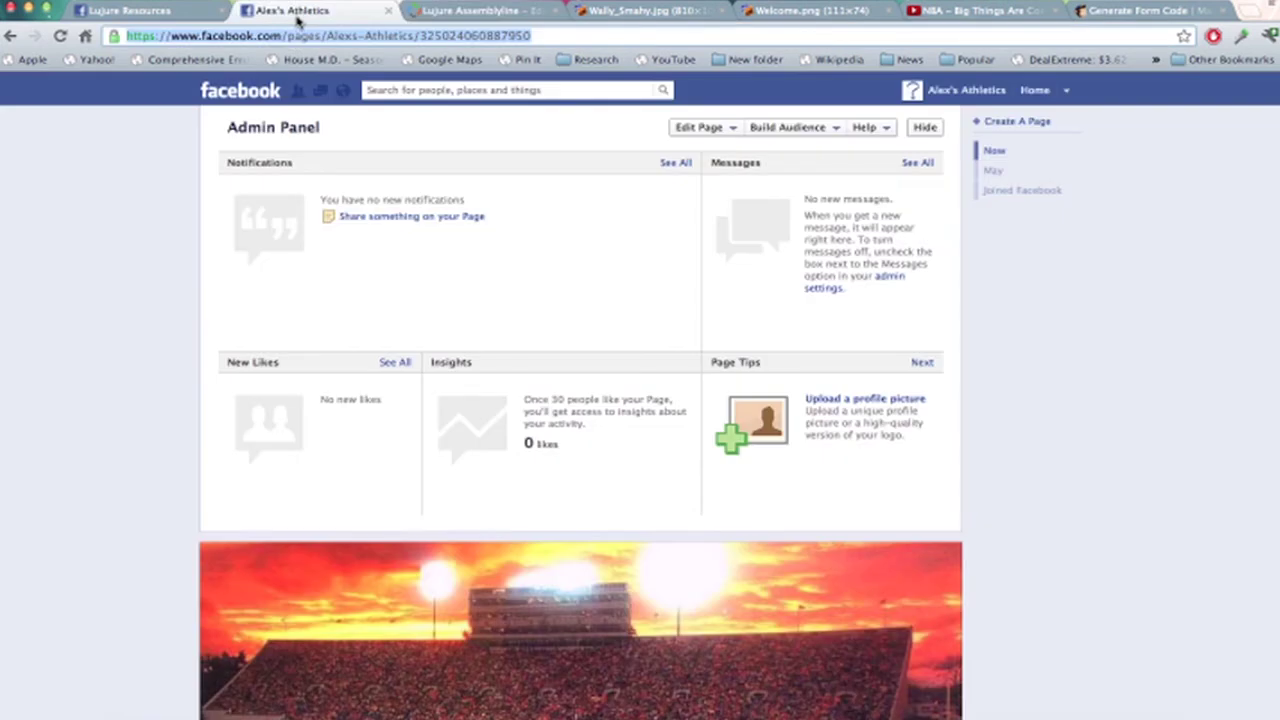
{"action": "left_click", "coordinate": [60, 36]}
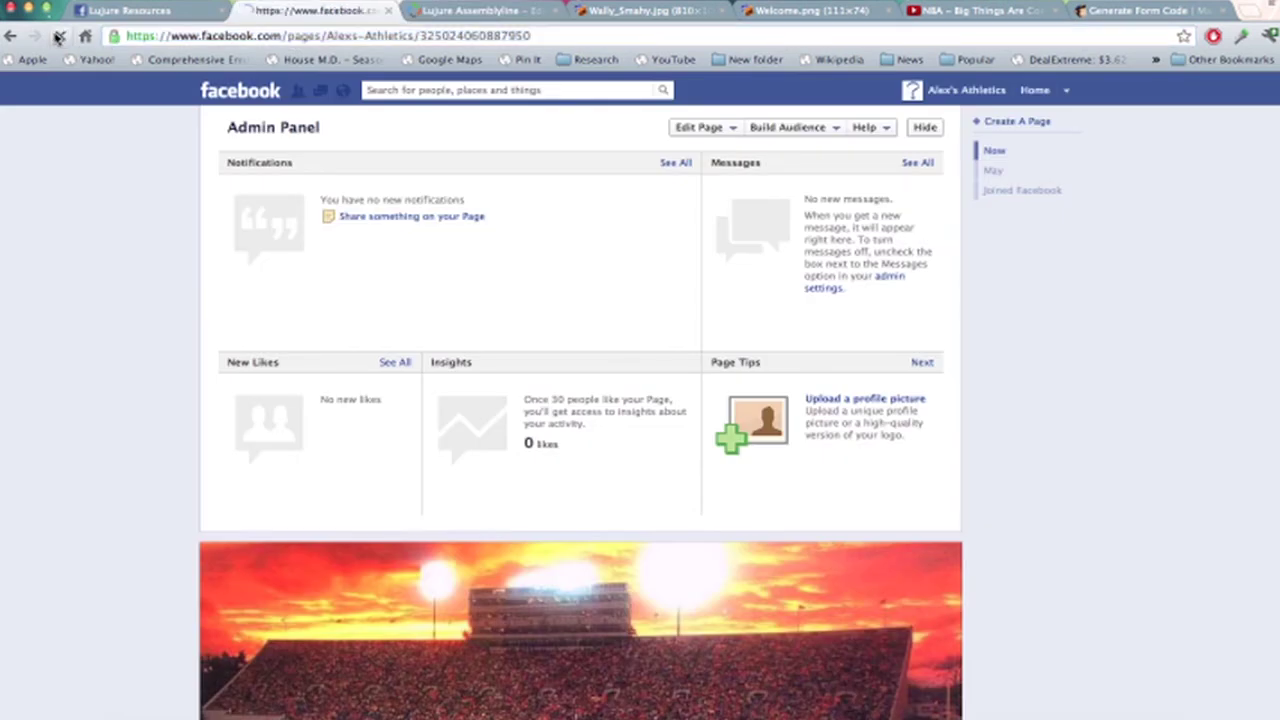
{"action": "scroll", "coordinate": [766, 366], "scroll_direction": "down", "scroll_amount": 2}
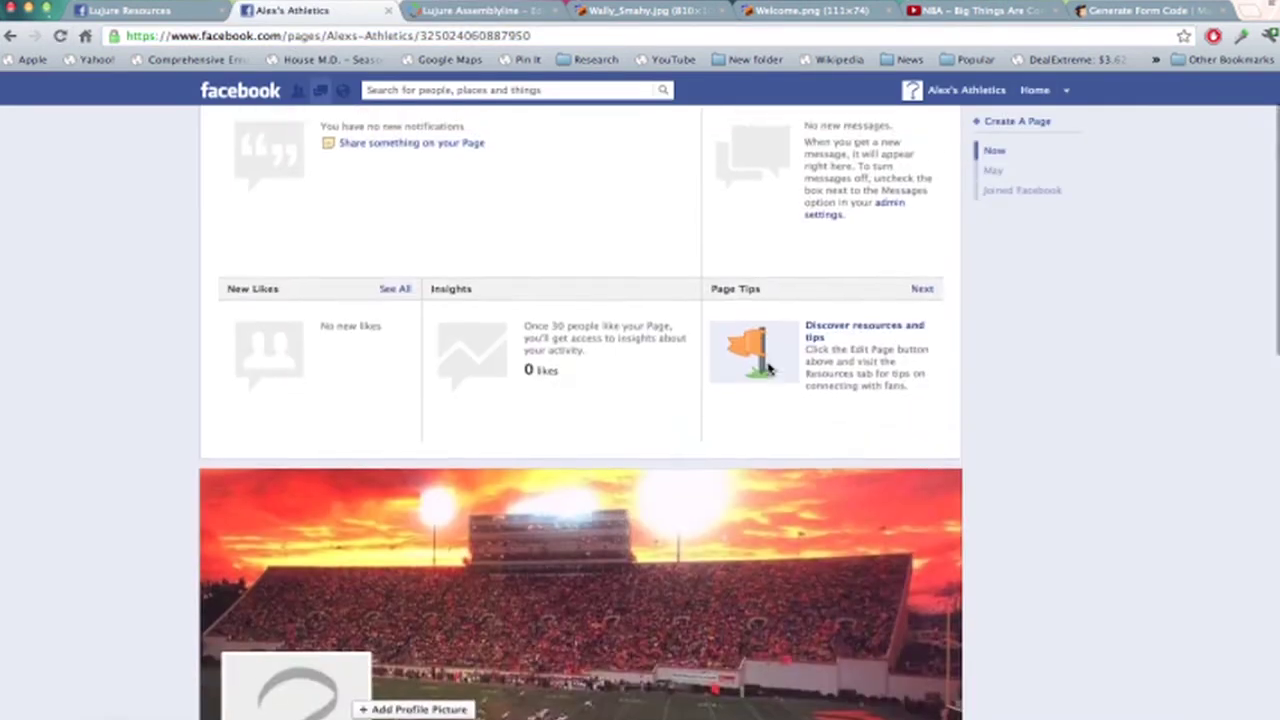
{"action": "scroll", "coordinate": [768, 370], "scroll_direction": "down", "scroll_amount": 3}
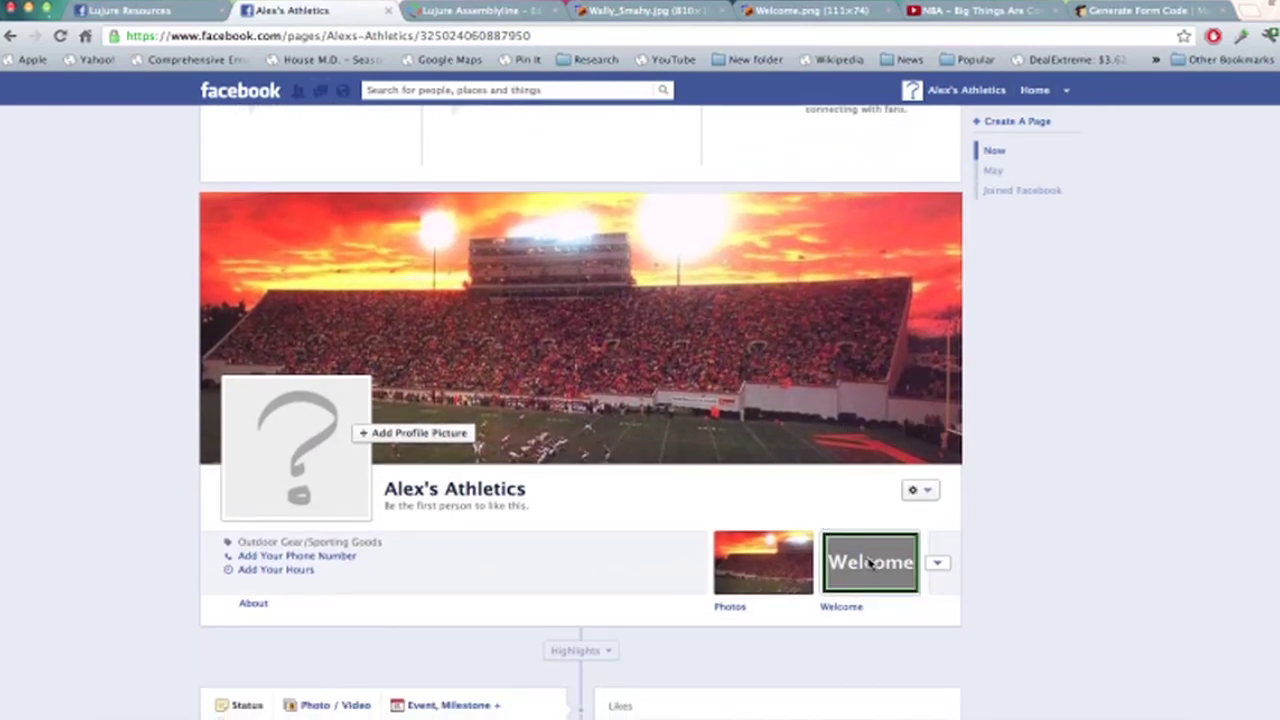
{"action": "left_click", "coordinate": [870, 562]}
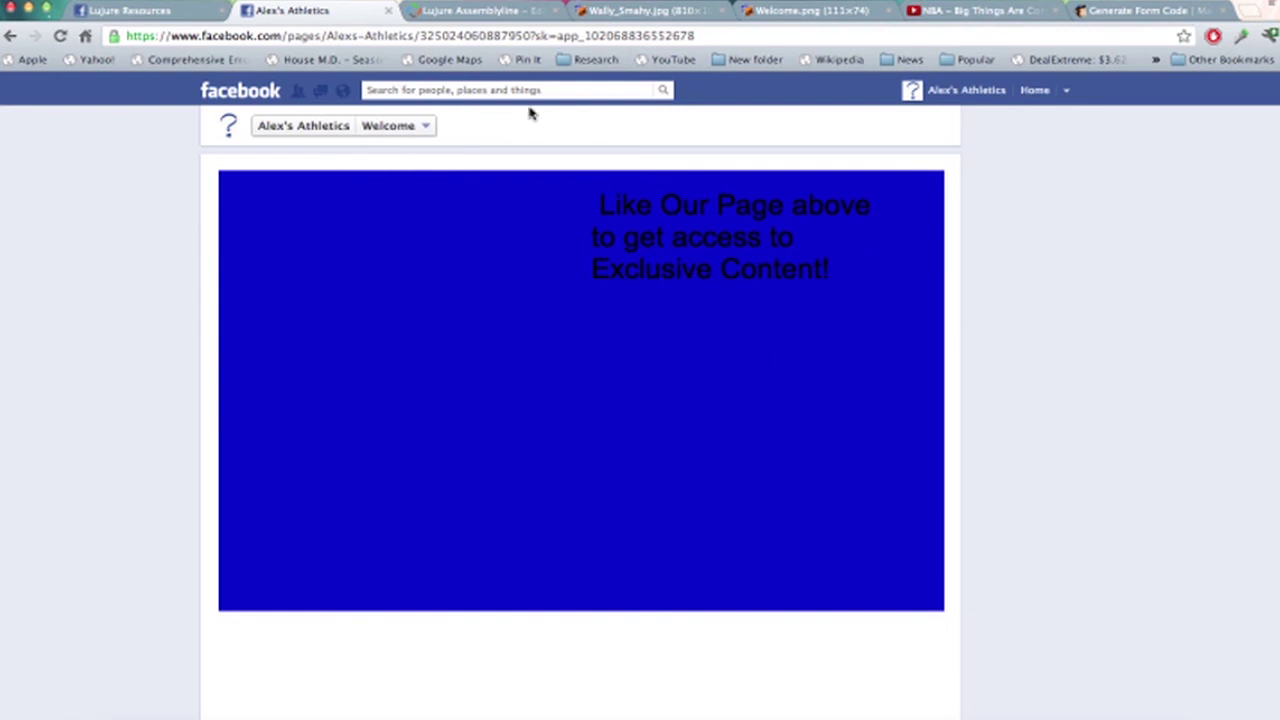
{"action": "left_click", "coordinate": [1064, 93]}
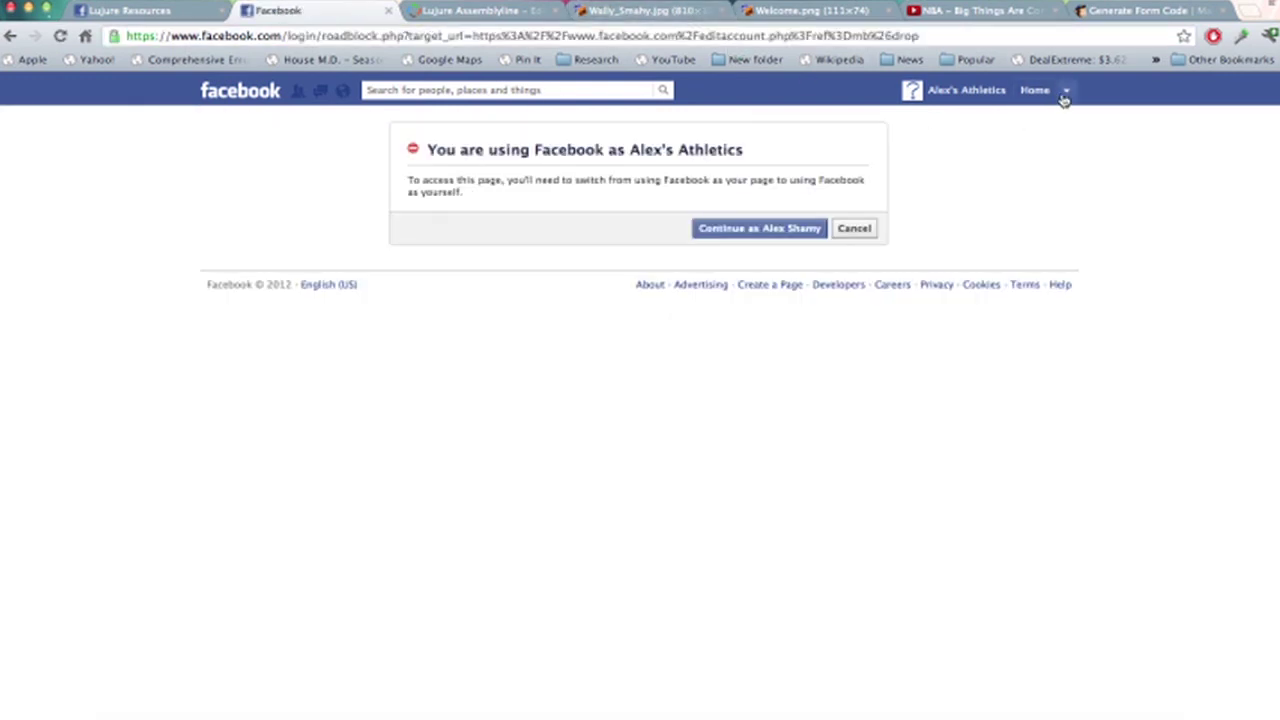
{"action": "left_click", "coordinate": [1065, 92]}
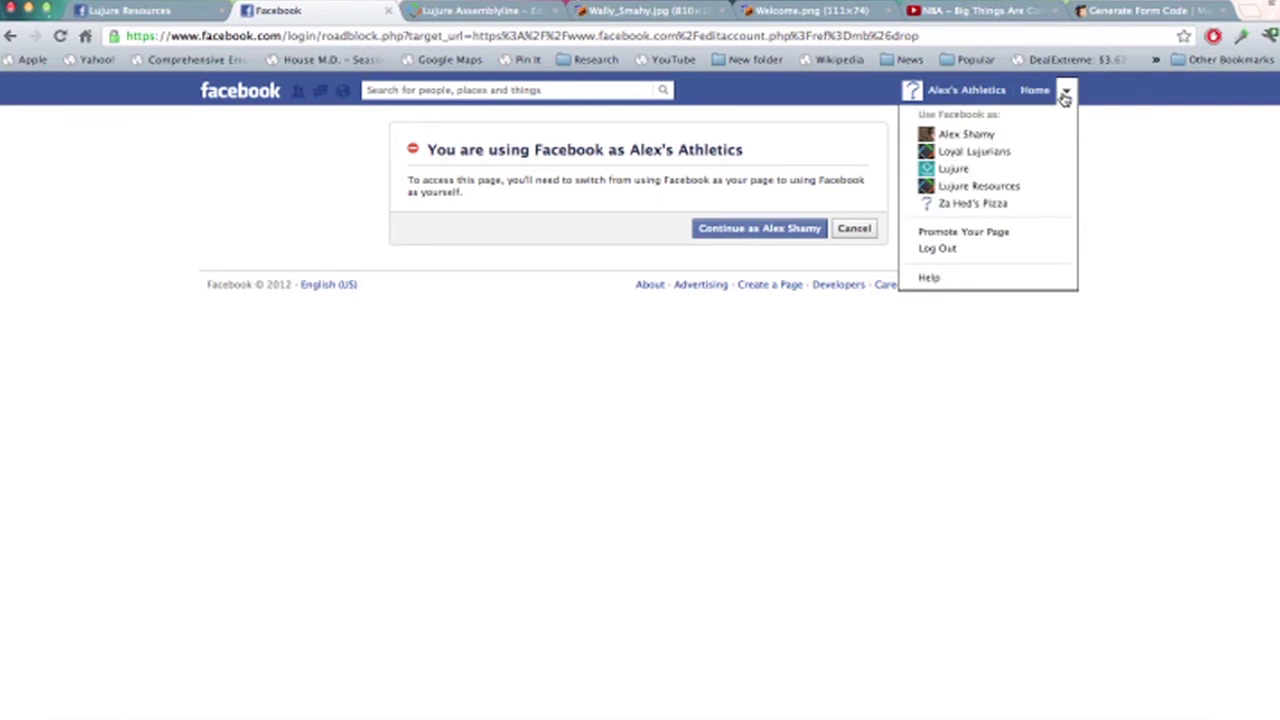
{"action": "left_click", "coordinate": [1030, 153]}
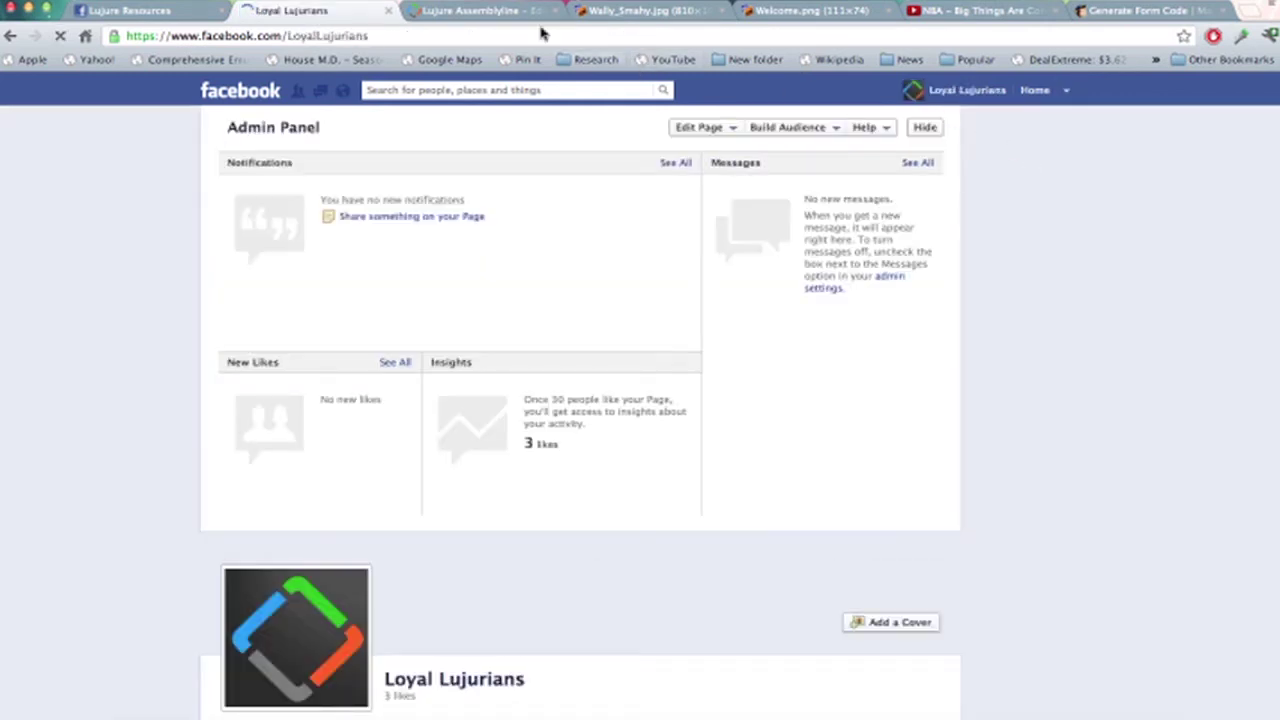
Unlike Alex's Athletics from its timeline options and open the Welcome tab to check the like-gate
{"action": "left_click", "coordinate": [488, 14]}
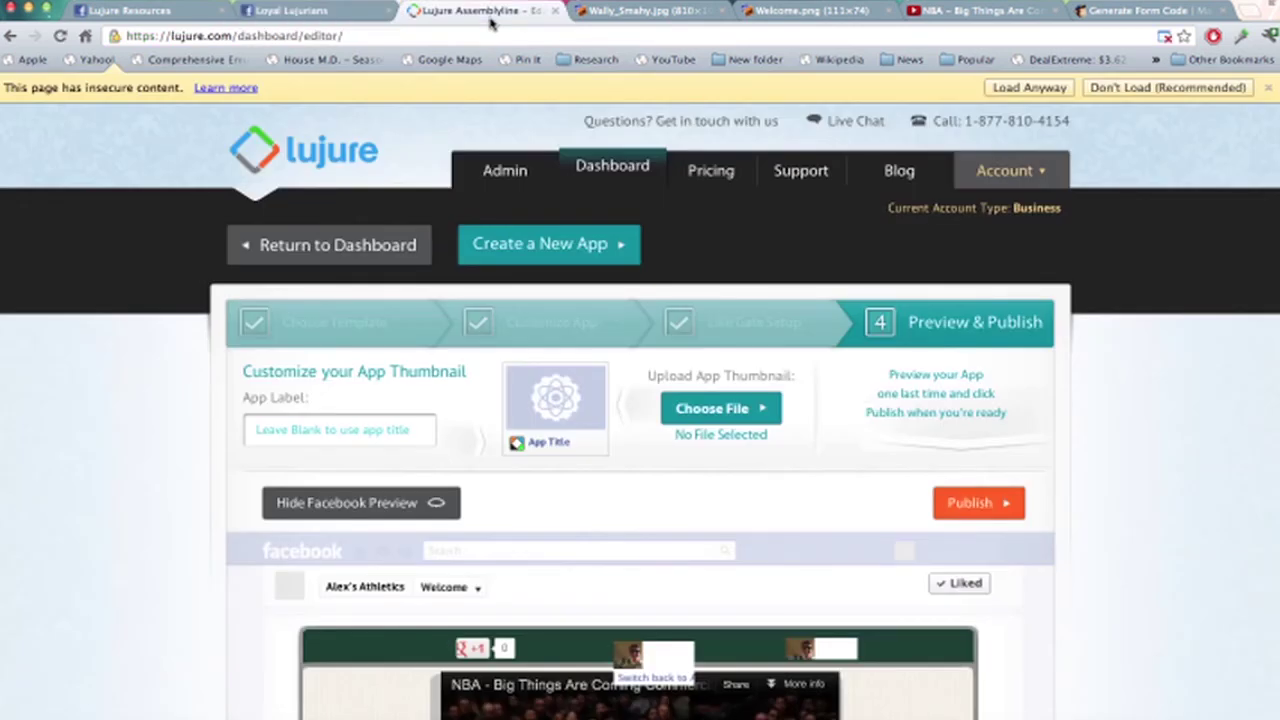
{"action": "left_click", "coordinate": [365, 590]}
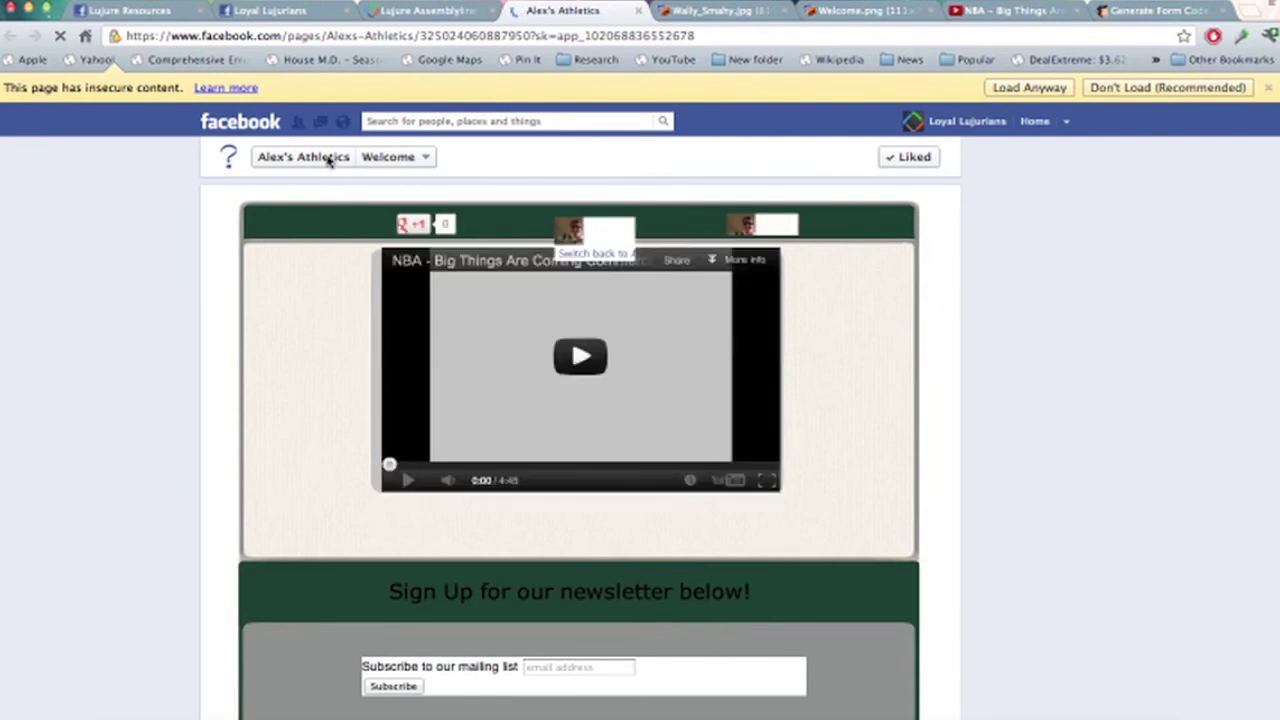
{"action": "left_click", "coordinate": [329, 158]}
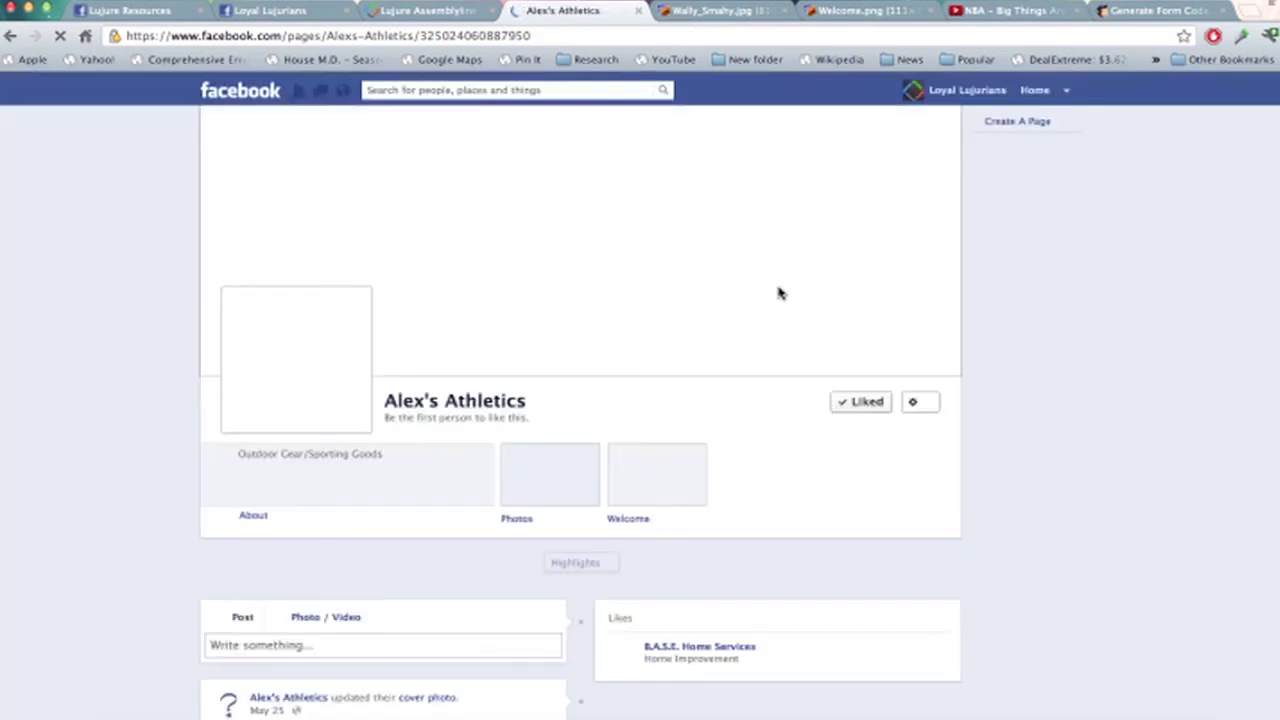
{"action": "left_click", "coordinate": [913, 403]}
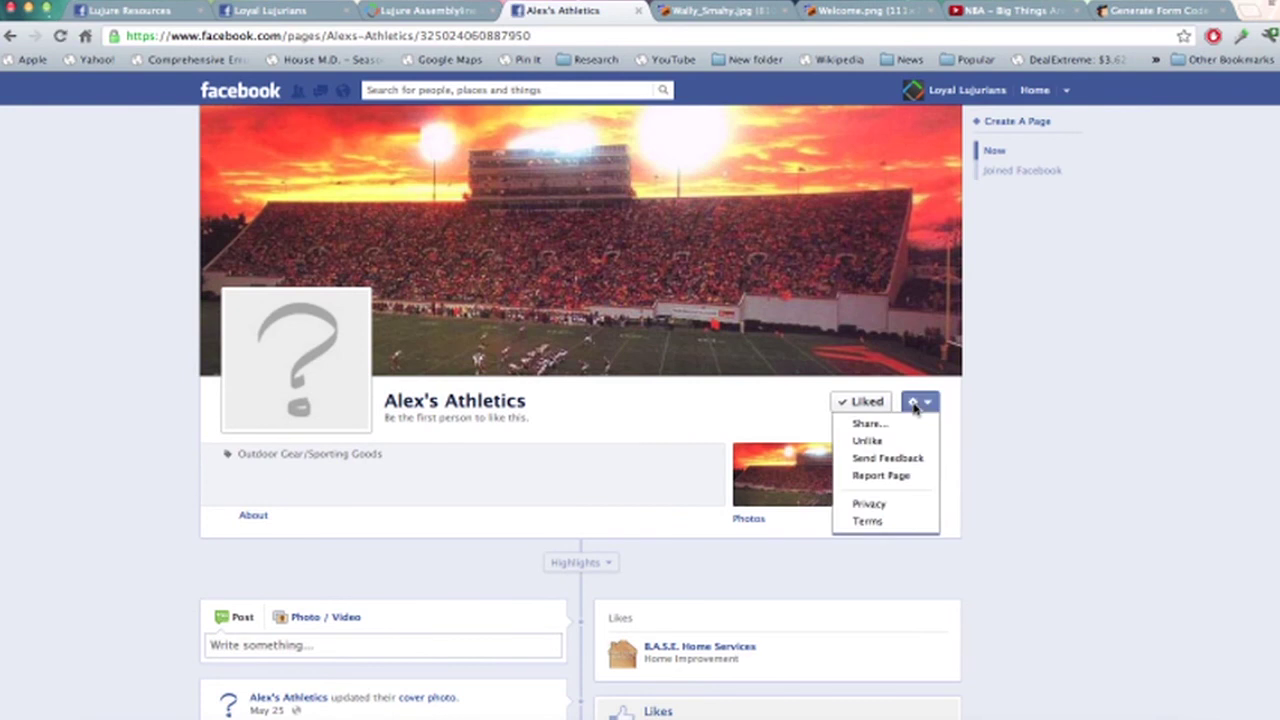
{"action": "left_click", "coordinate": [899, 443]}
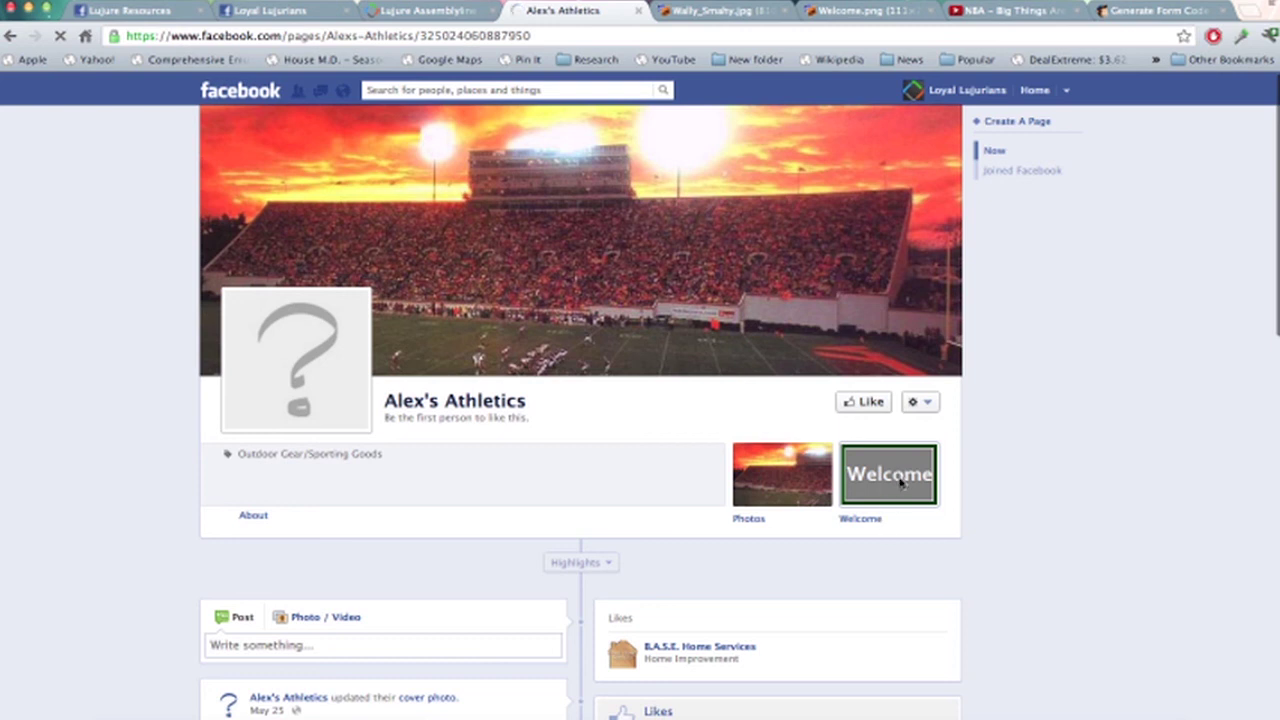
{"action": "left_click", "coordinate": [900, 483]}
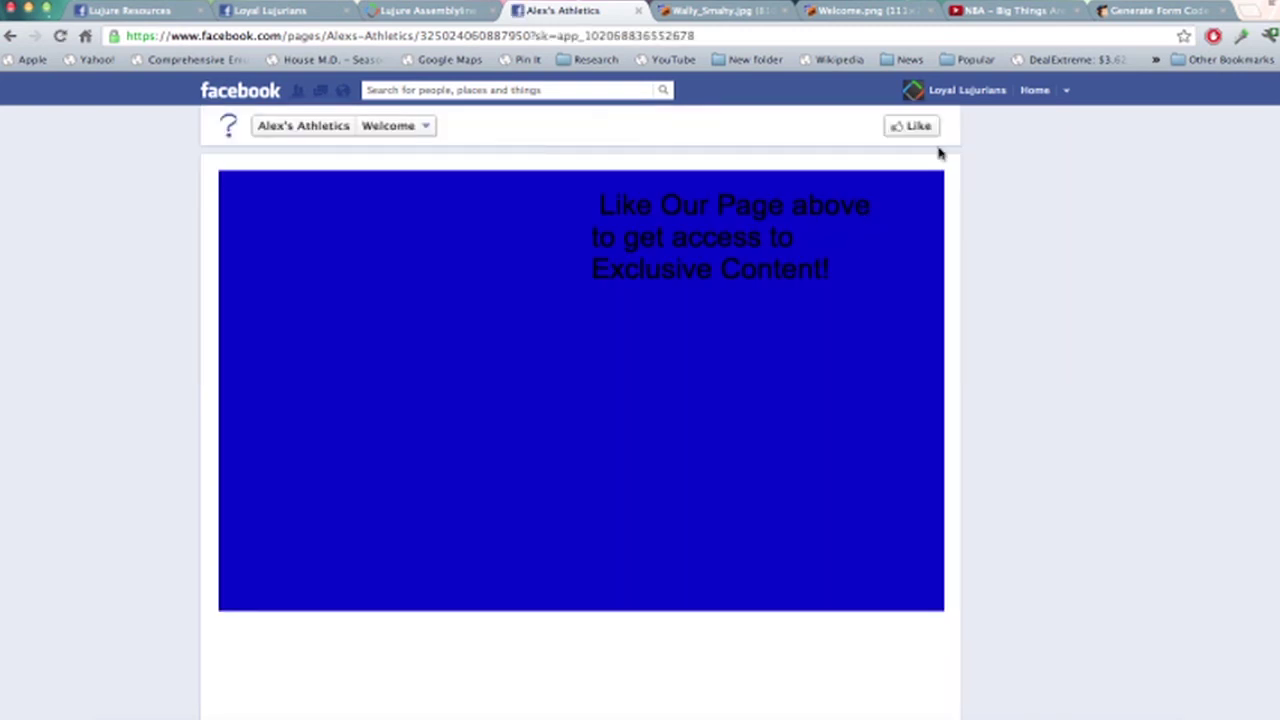
Like Alex's Athletics and check the unlocked video, newsletter email field and comment box
{"action": "left_click", "coordinate": [920, 127]}
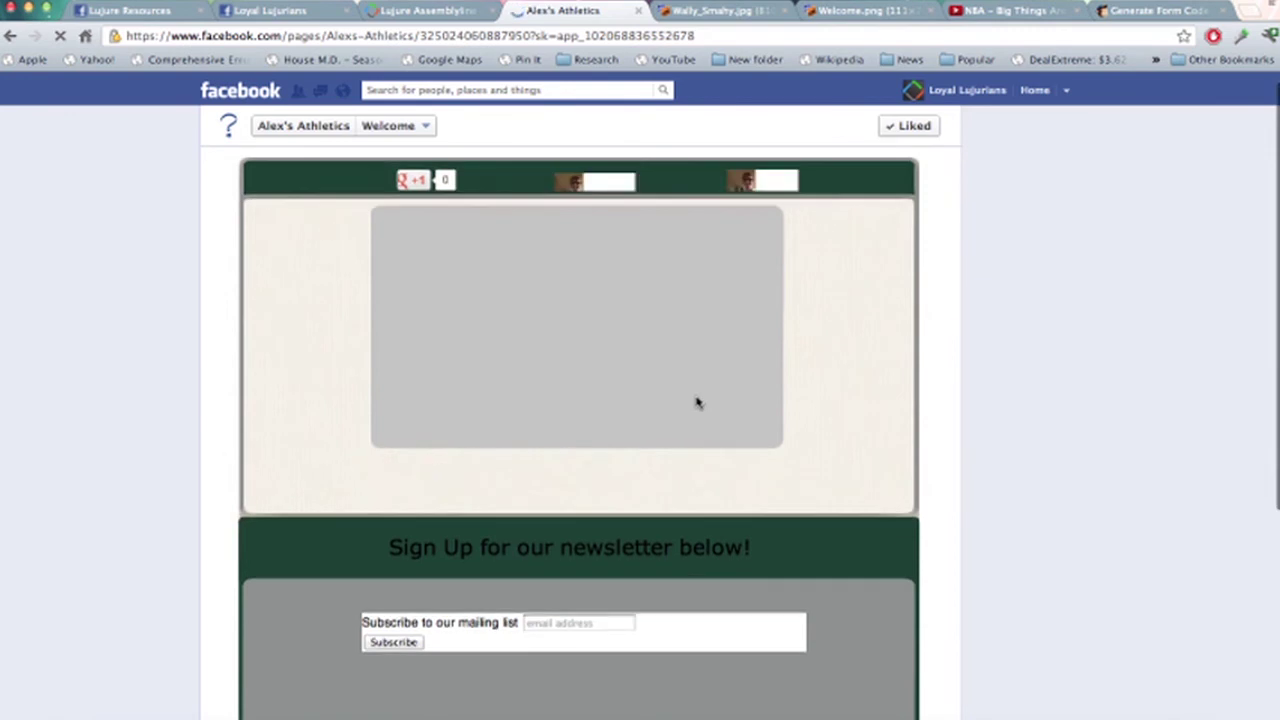
{"action": "scroll", "coordinate": [695, 400], "scroll_direction": "down", "scroll_amount": 3}
{"action": "left_click", "coordinate": [577, 470]}
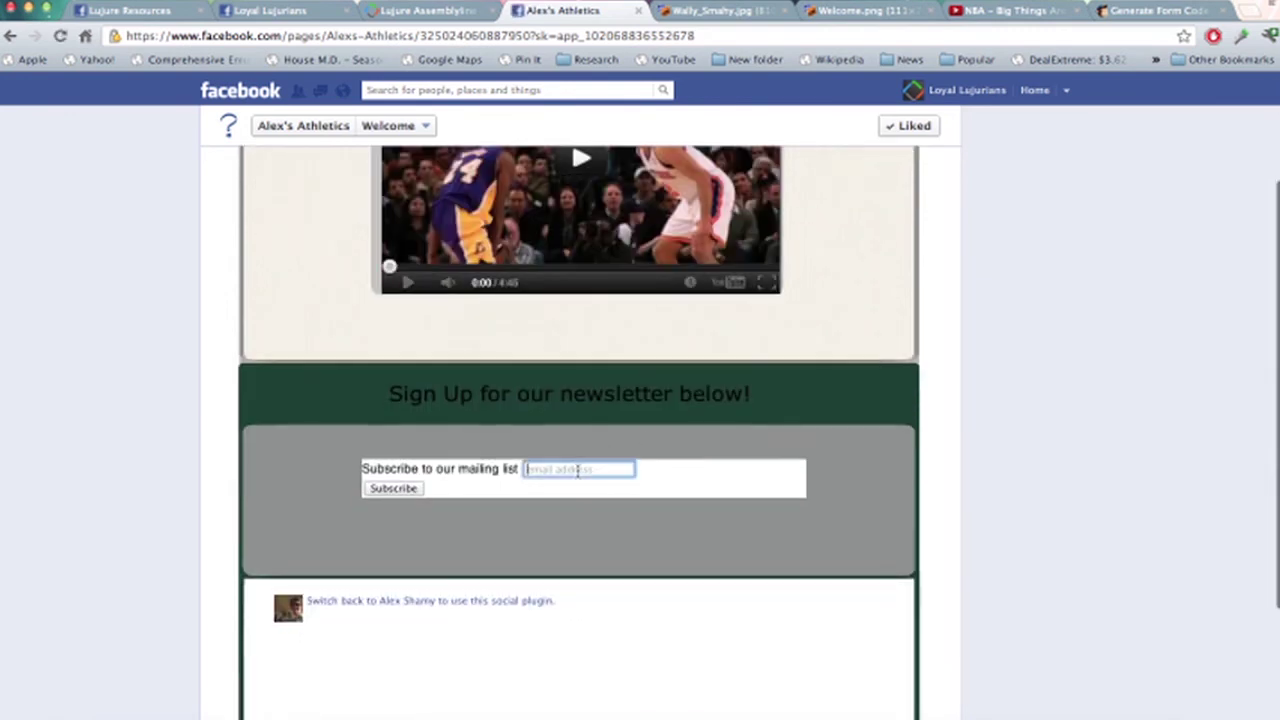
{"action": "left_click", "coordinate": [463, 603]}
{"action": "scroll", "coordinate": [529, 512], "scroll_direction": "down", "scroll_amount": 3}
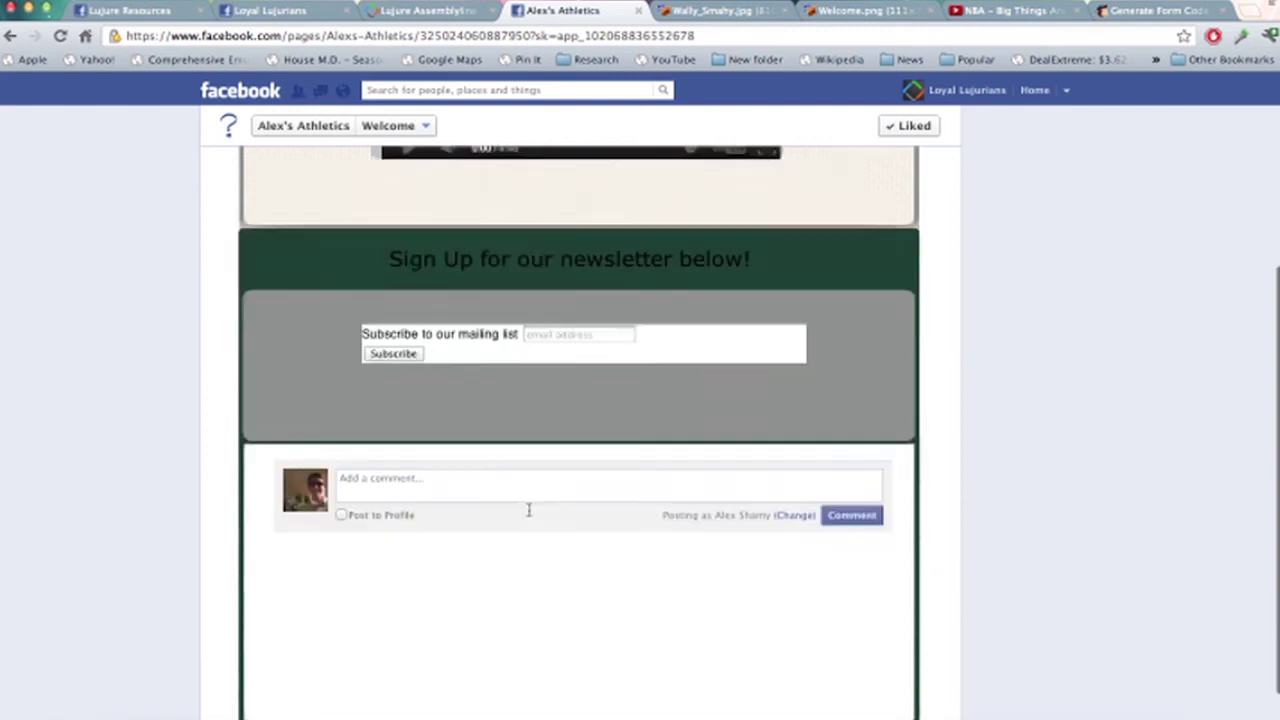
{"action": "scroll", "coordinate": [529, 512], "scroll_direction": "up", "scroll_amount": 5}
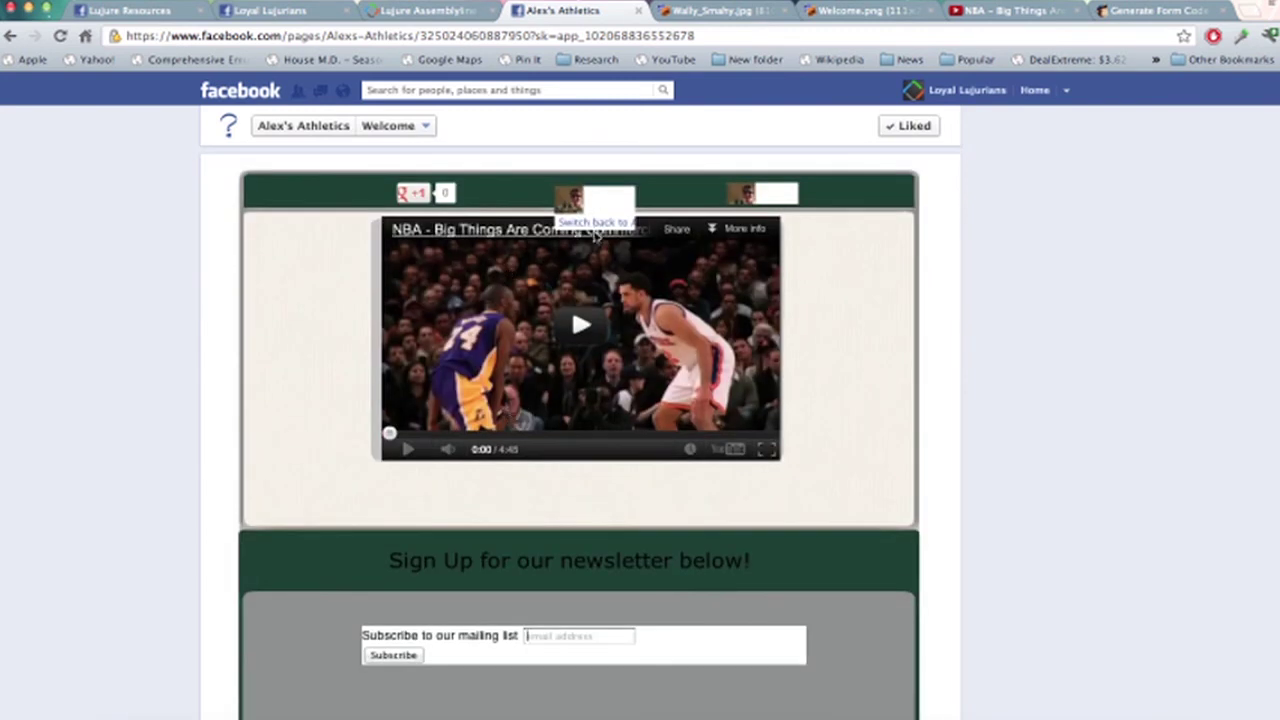
Turn the share widget into a working Like, then go back to the Lujure dashboard
{"action": "left_click", "coordinate": [596, 222]}
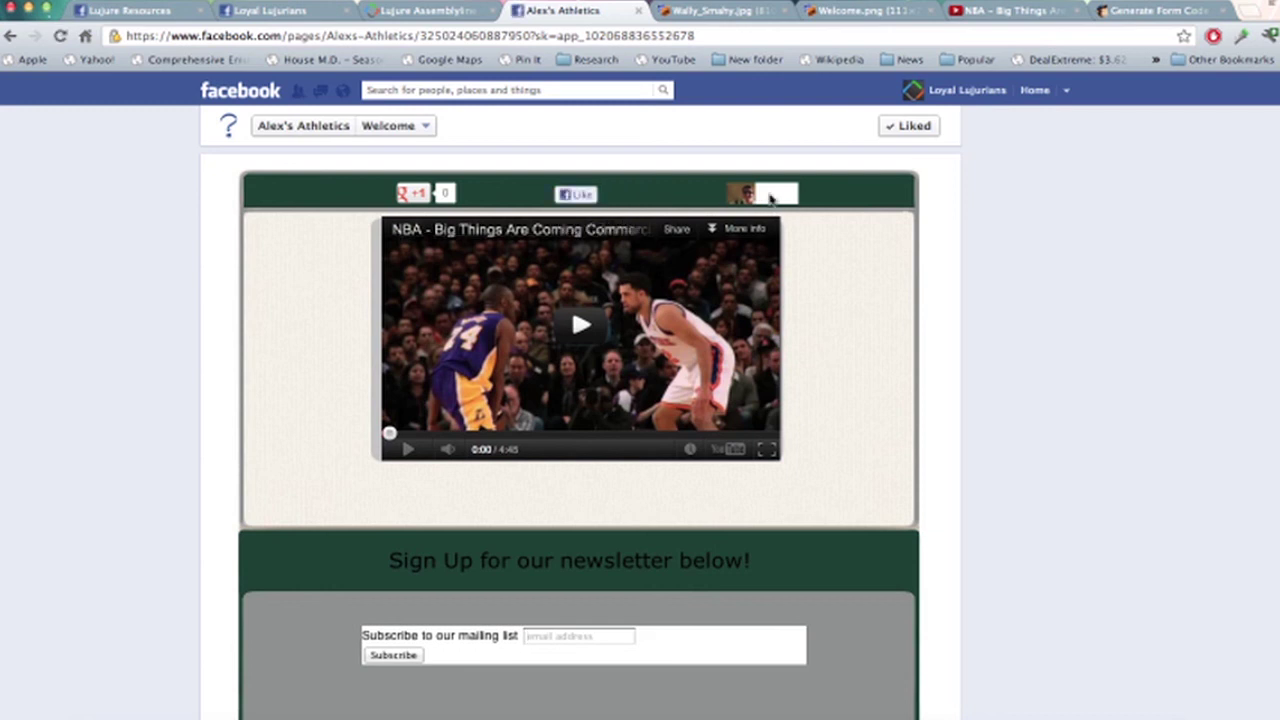
{"action": "scroll", "coordinate": [797, 400], "scroll_direction": "down", "scroll_amount": 5}
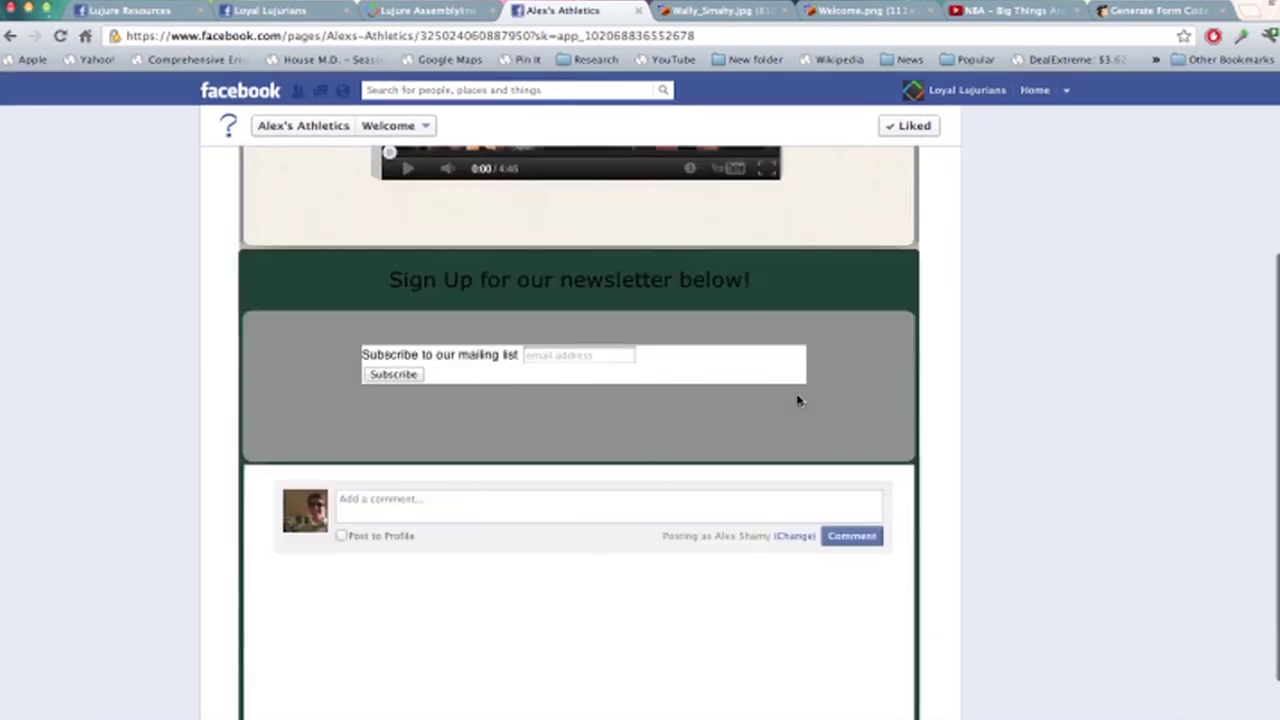
{"action": "scroll", "coordinate": [797, 530], "scroll_direction": "down", "scroll_amount": 1}
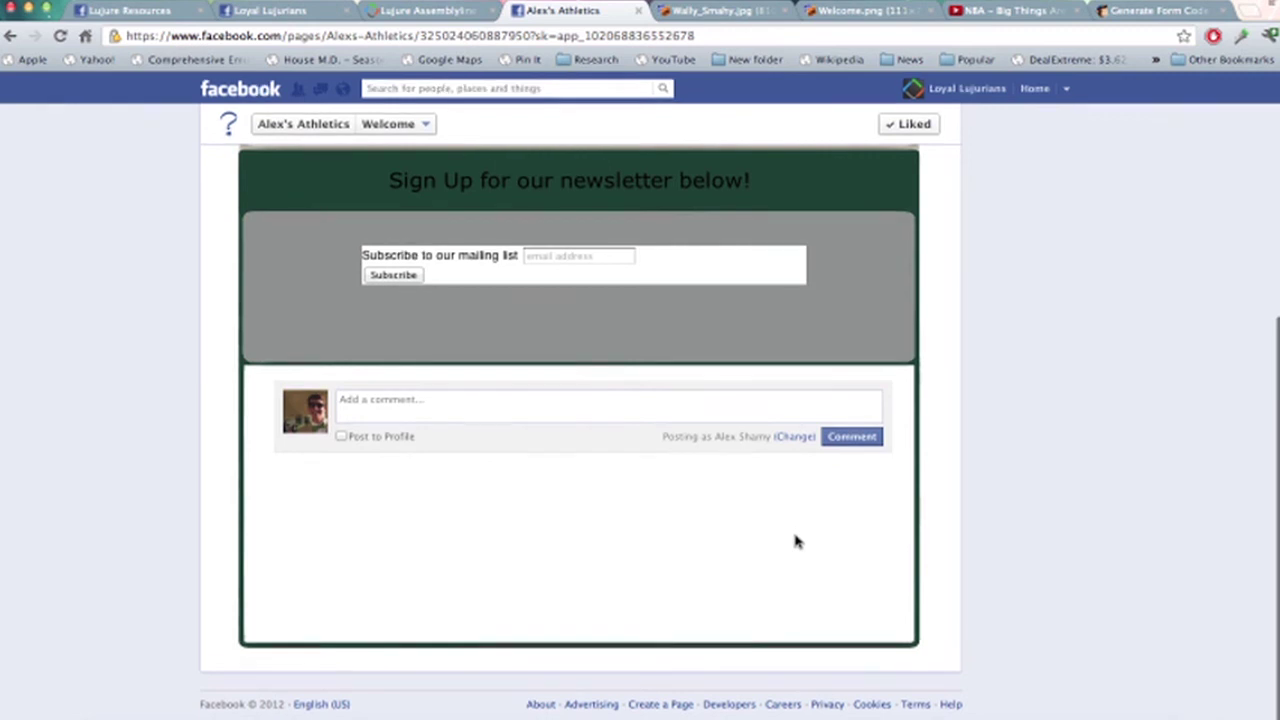
{"action": "scroll", "coordinate": [797, 541], "scroll_direction": "up", "scroll_amount": 5}
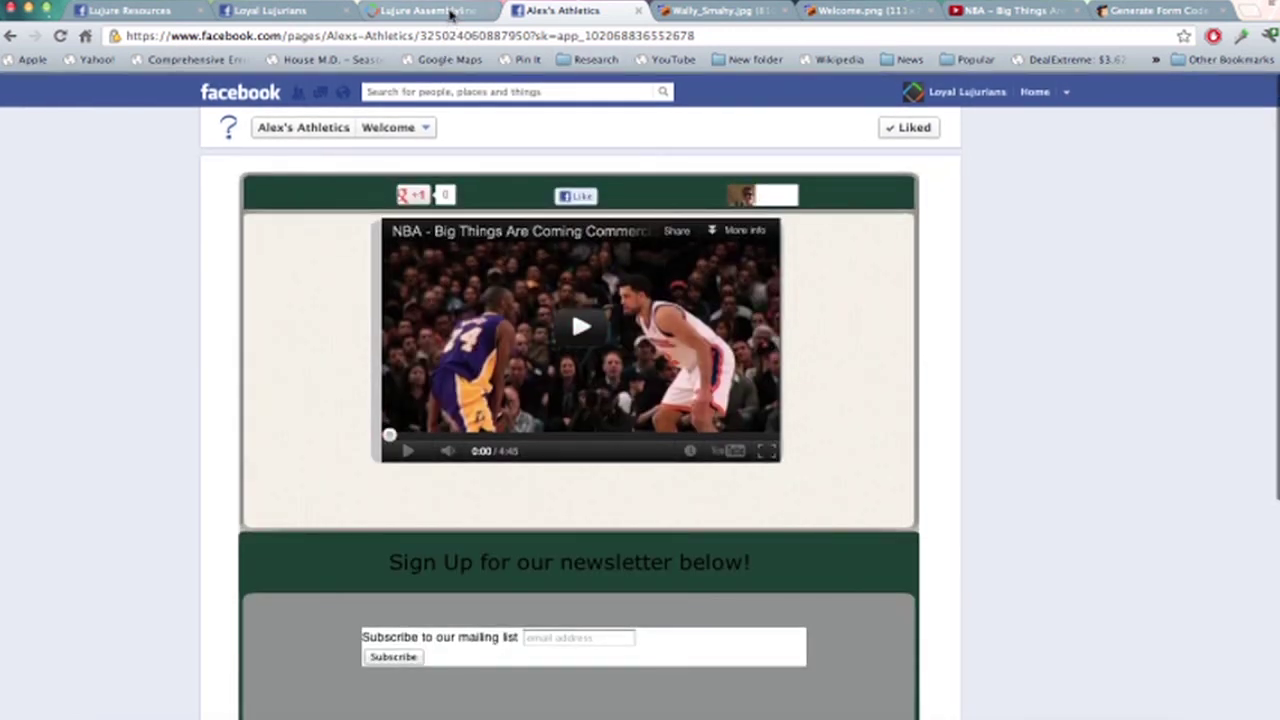
{"action": "left_click", "coordinate": [450, 12]}
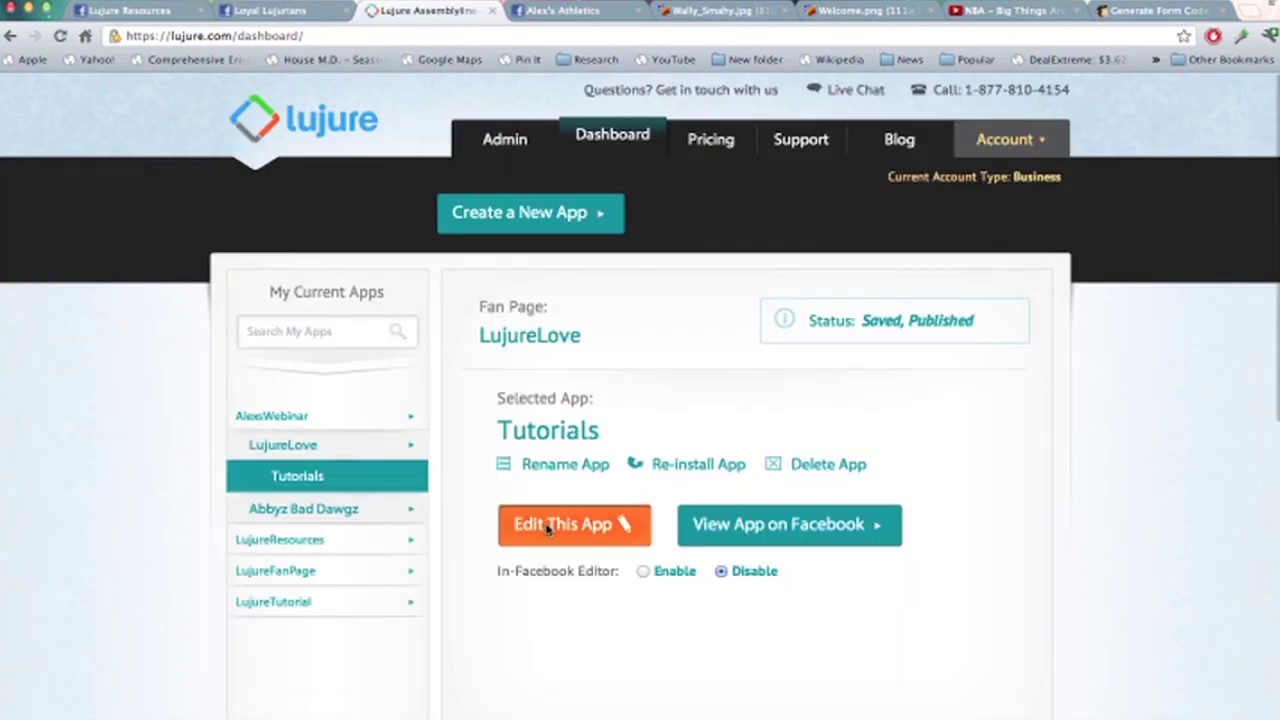
Edit the LujureLove Tutorials app and jump to its Customize App wizard step
{"action": "left_click", "coordinate": [566, 527]}
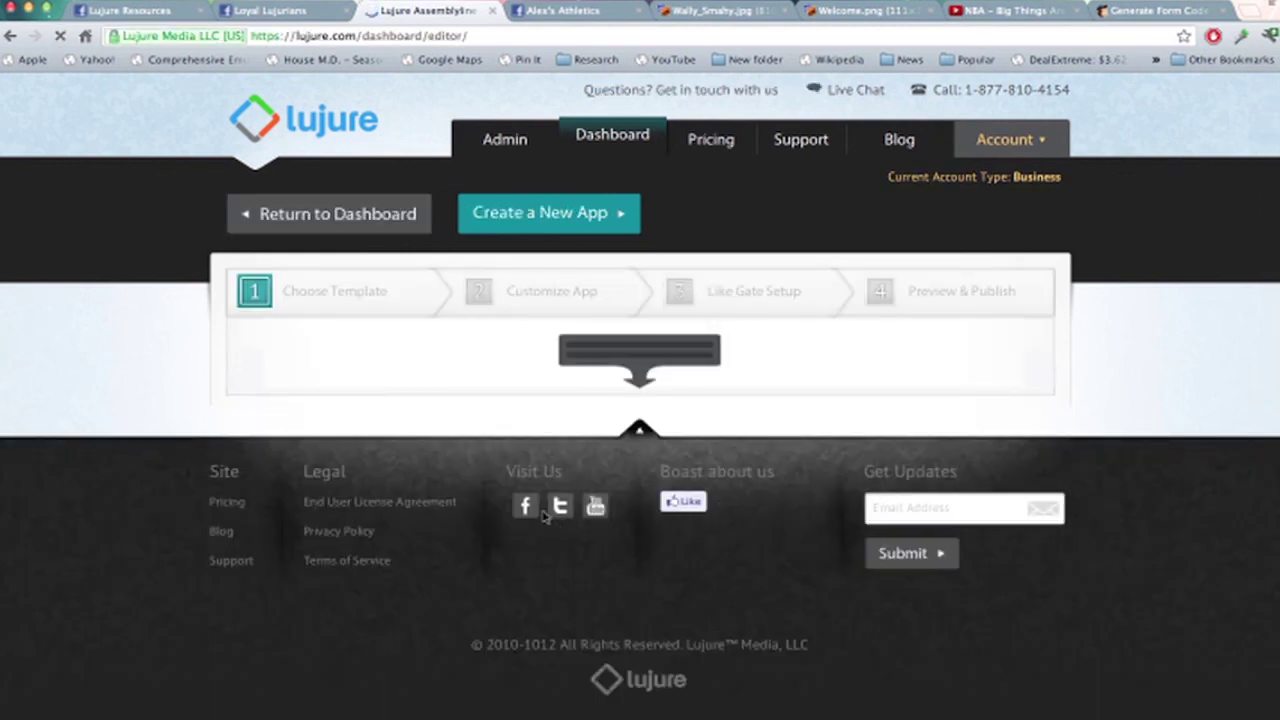
{"action": "left_click", "coordinate": [537, 291]}
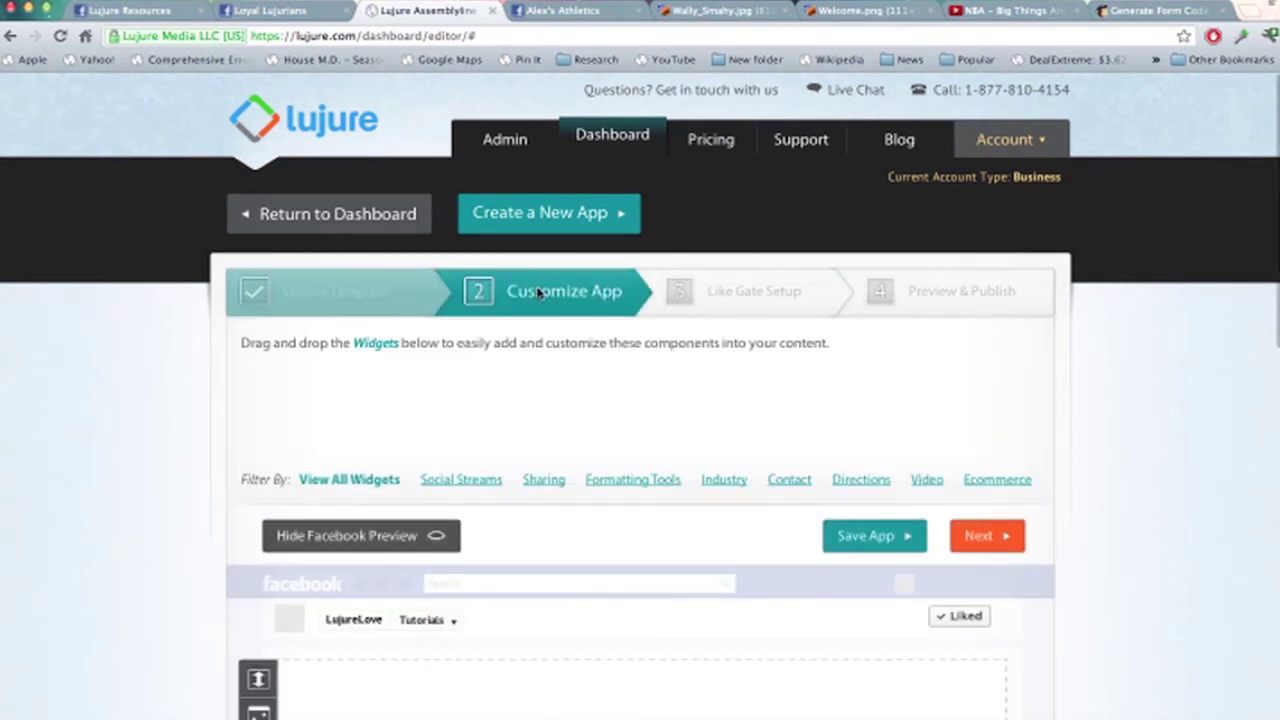